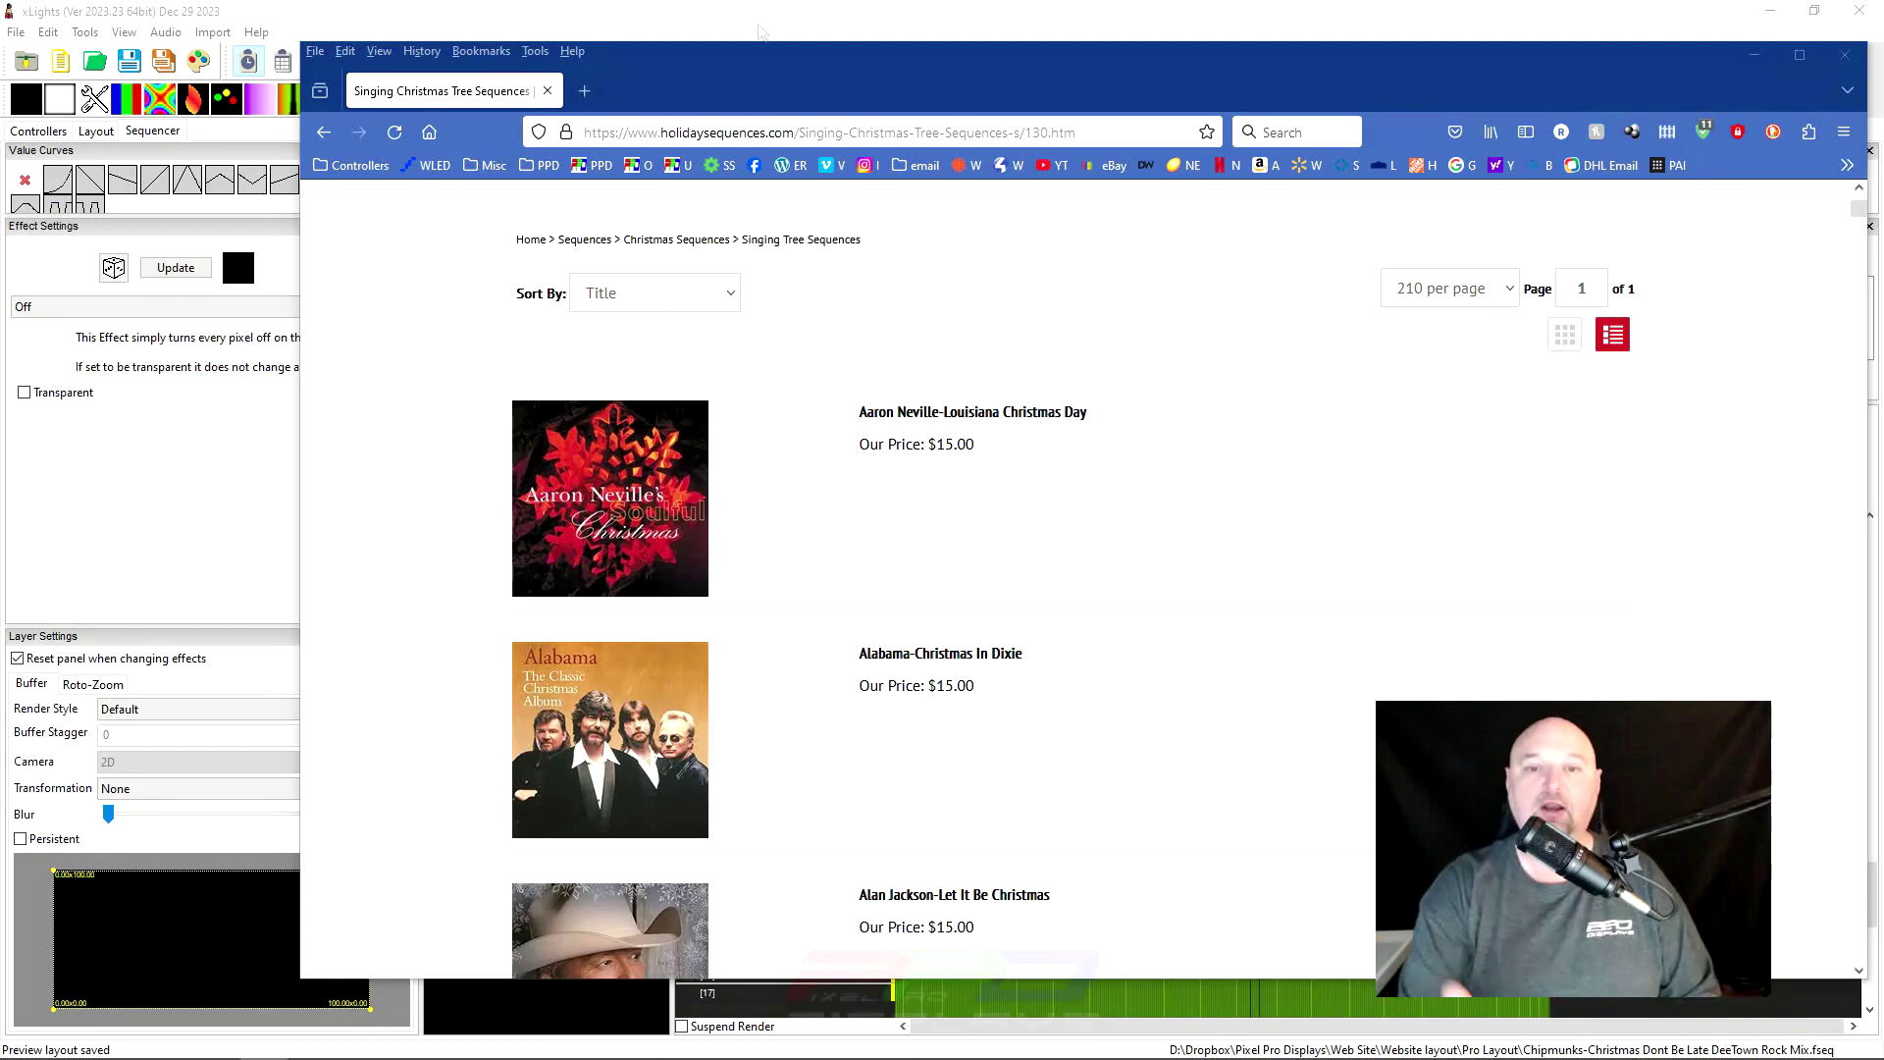
{"action": "scroll", "coordinate": [892, 619], "scroll_direction": "down", "scroll_amount": 3}
{"action": "scroll", "coordinate": [891, 621], "scroll_direction": "down", "scroll_amount": 2}
{"action": "scroll", "coordinate": [891, 629], "scroll_direction": "up", "scroll_amount": 2}
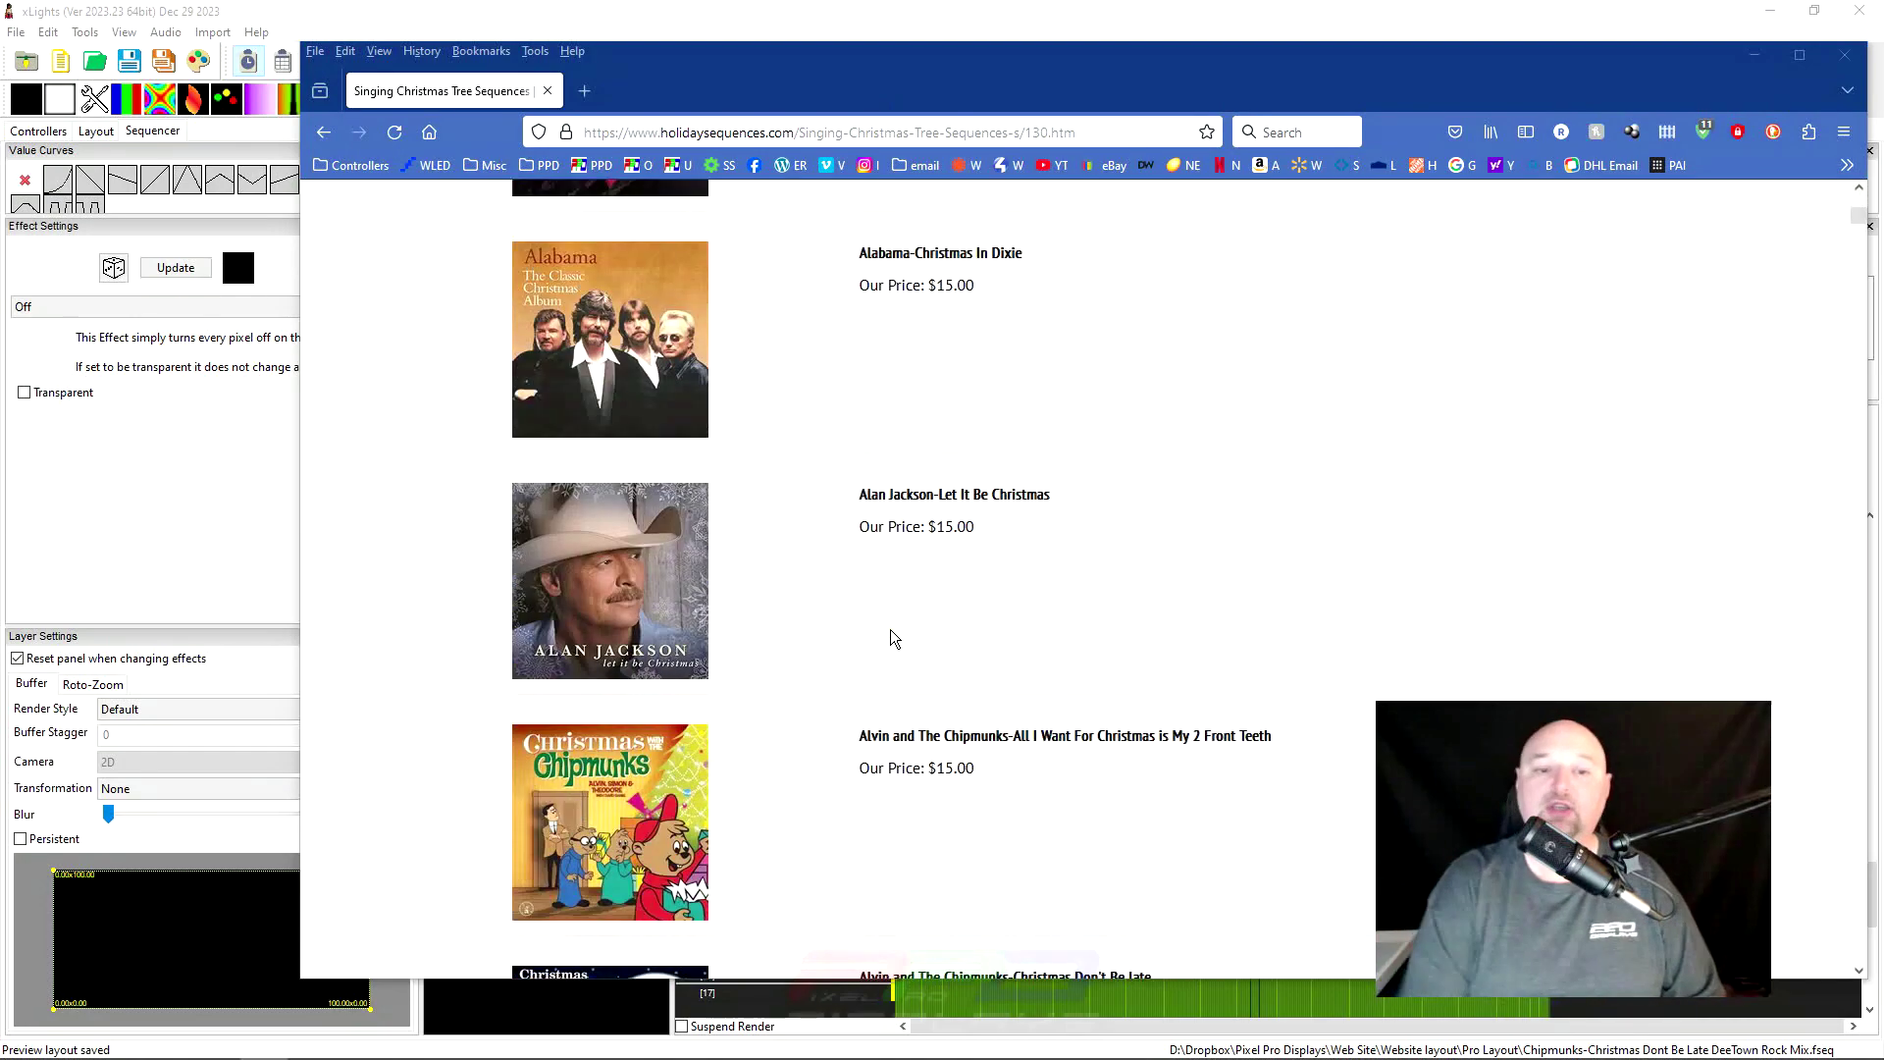
{"action": "scroll", "coordinate": [991, 720], "scroll_direction": "up", "scroll_amount": 3}
{"action": "scroll", "coordinate": [991, 721], "scroll_direction": "down", "scroll_amount": 5}
{"action": "scroll", "coordinate": [988, 721], "scroll_direction": "down", "scroll_amount": 2}
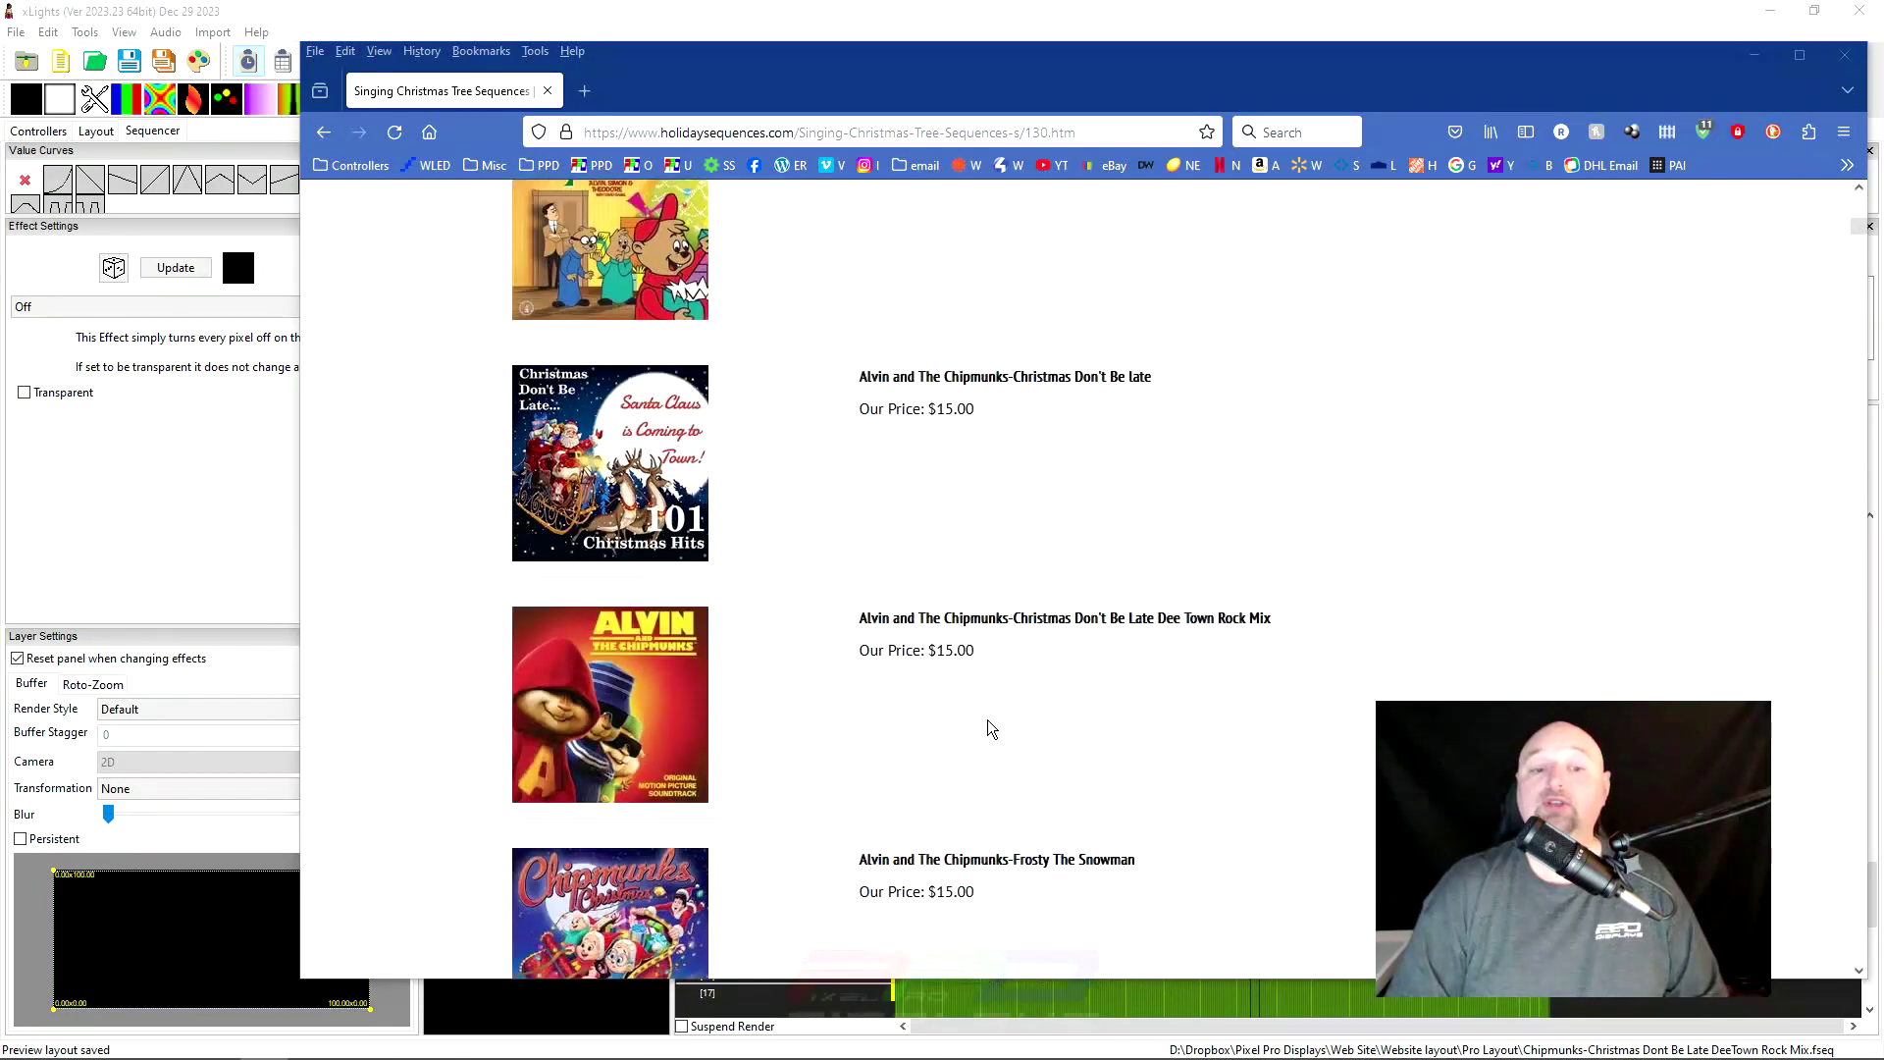
{"action": "scroll", "coordinate": [989, 729], "scroll_direction": "down", "scroll_amount": 2}
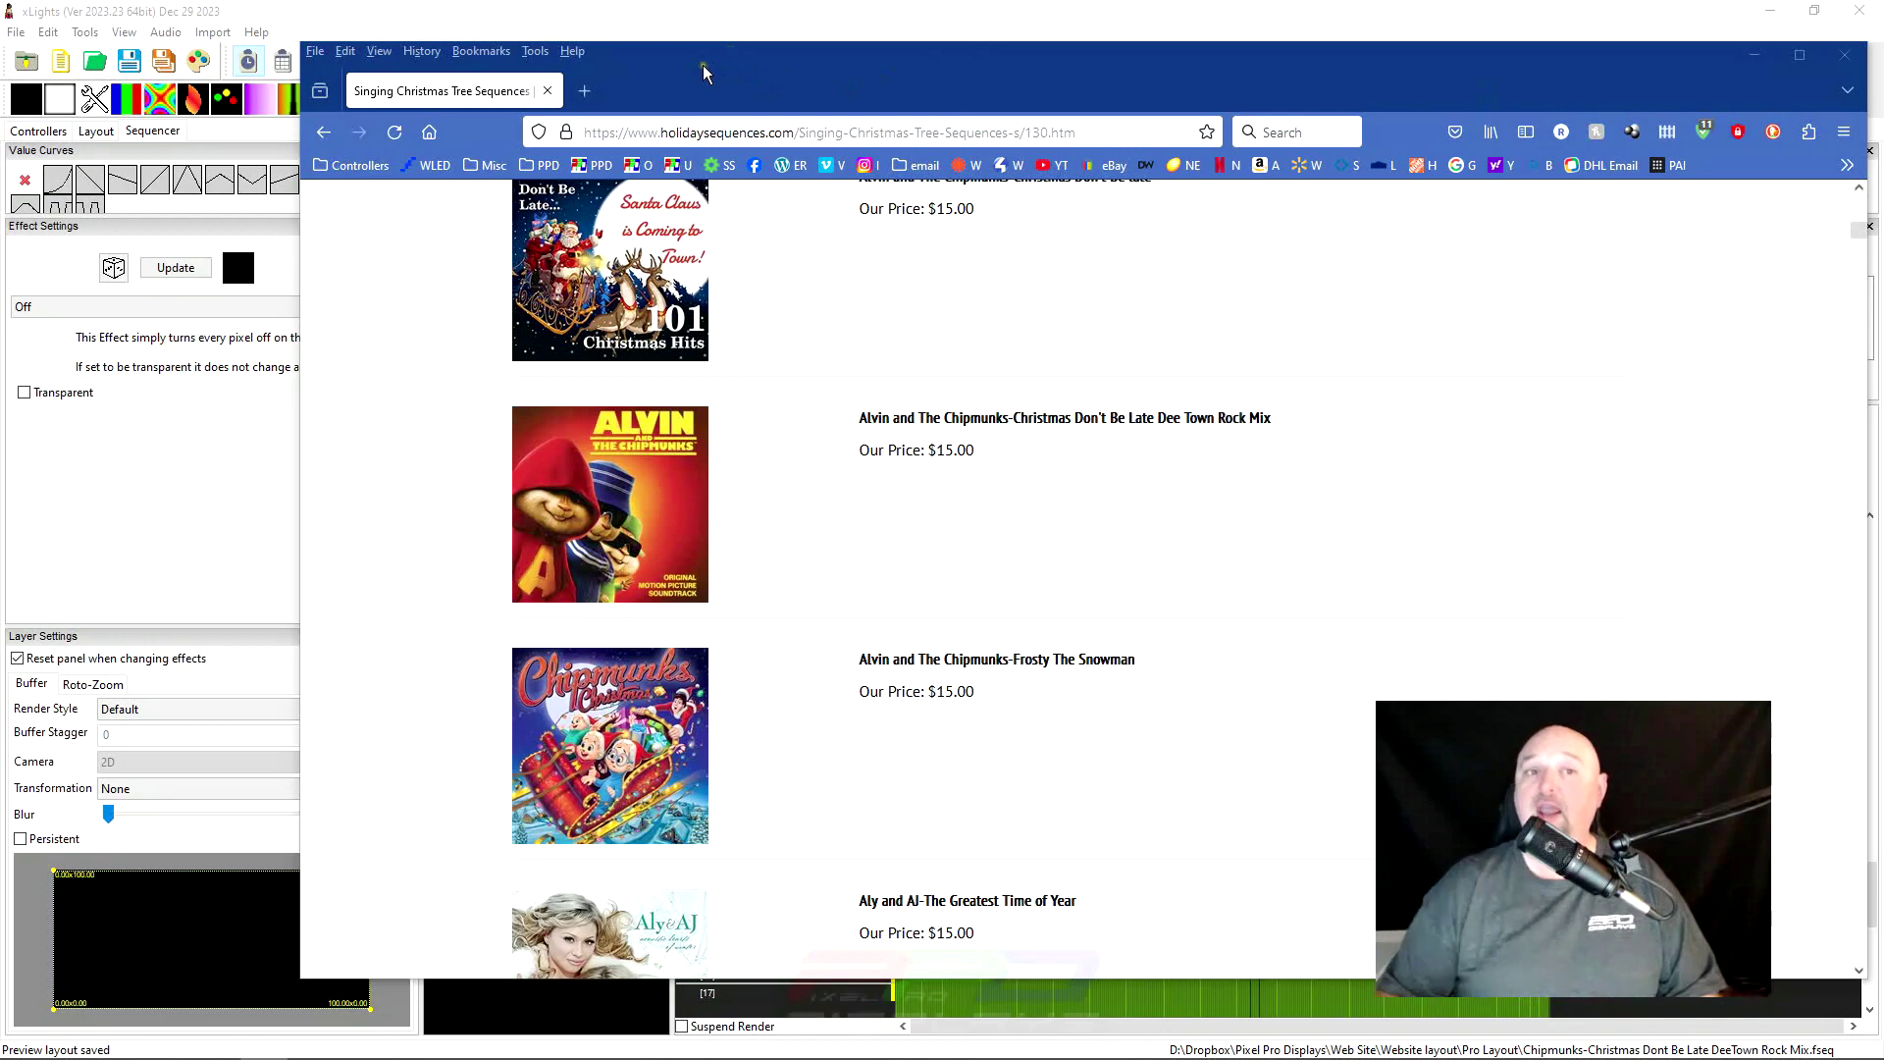
Move the browser off the xLights window to reveal the Chipmunks Dee Town sequence
{"action": "left_click_drag", "start_coordinate": [702, 65], "coordinate": [1883, 55]}
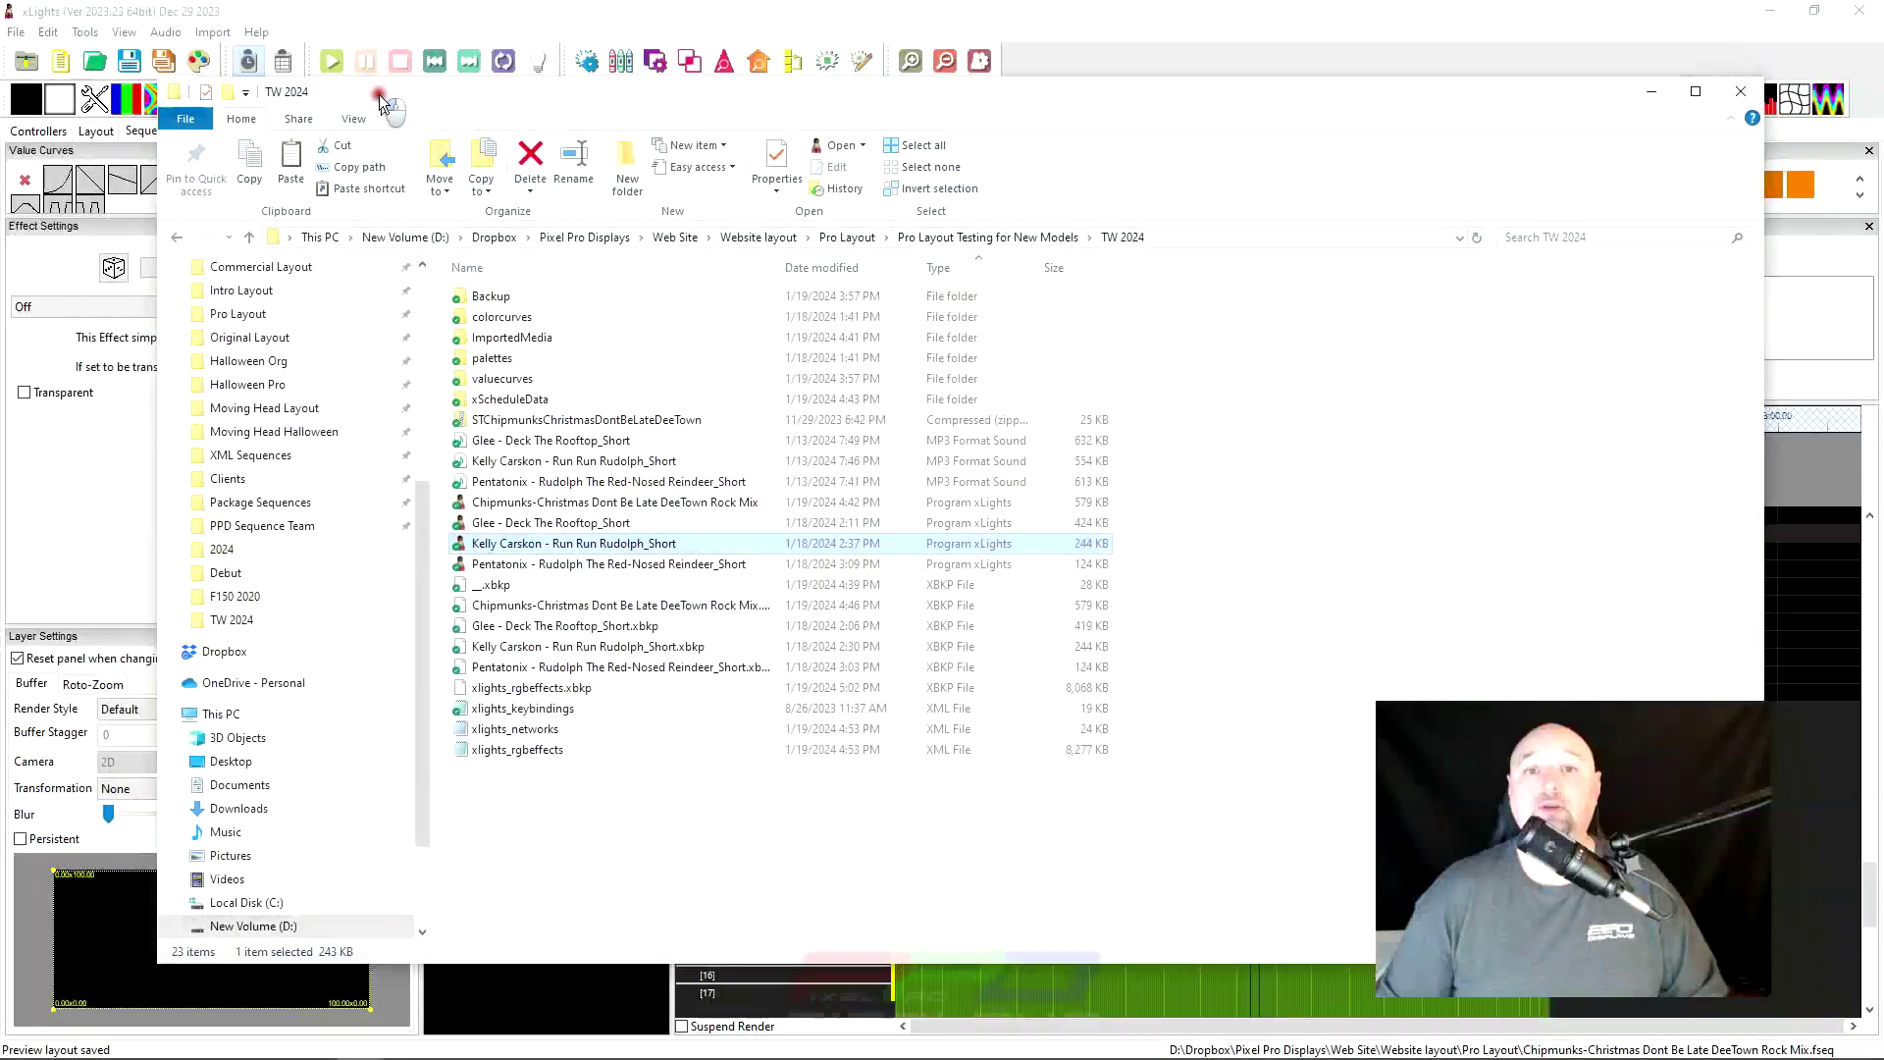
Extract the STChipmunksChristmasDontBeLateDeeTown zip download into its own folder
{"action": "left_click_drag", "start_coordinate": [395, 109], "coordinate": [441, 142]}
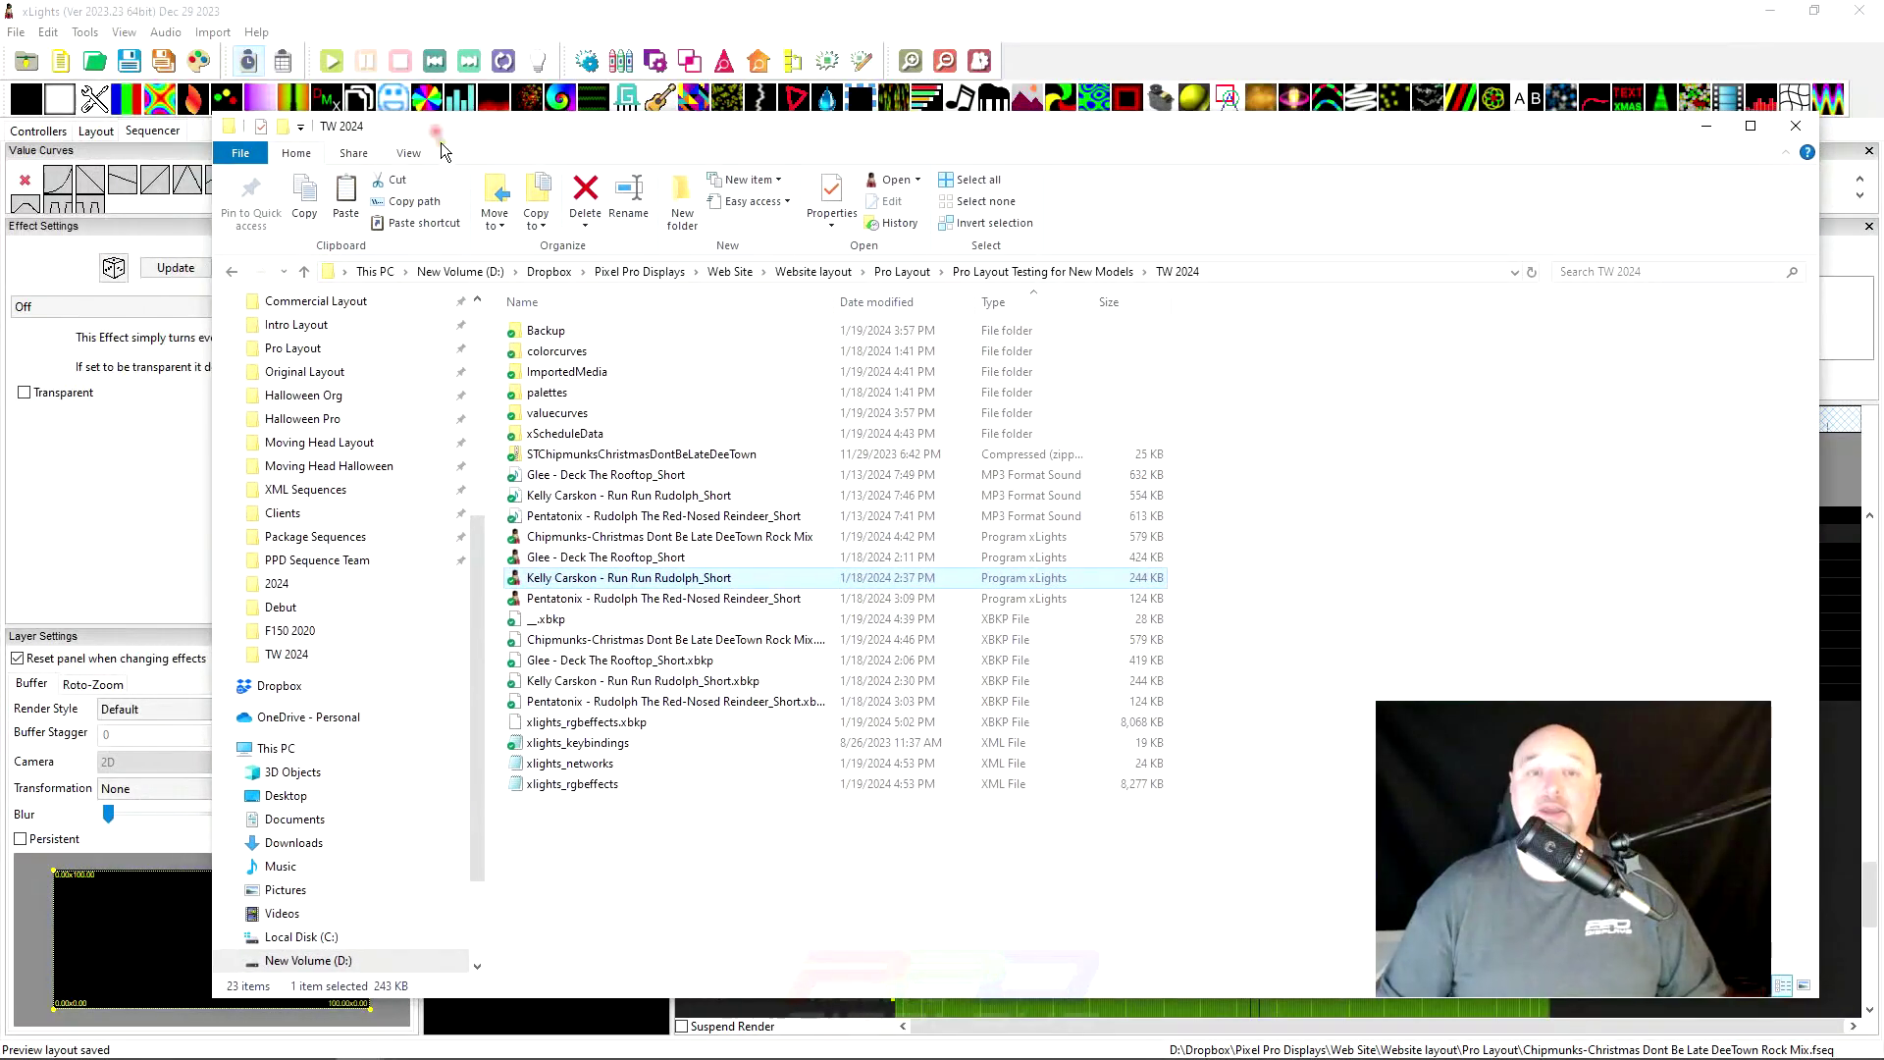
{"action": "mouse_move", "coordinate": [597, 454]}
{"action": "left_mouse_down"}
{"action": "mouse_move", "coordinate": [594, 502]}
{"action": "mouse_move", "coordinate": [732, 623]}
{"action": "left_mouse_up"}
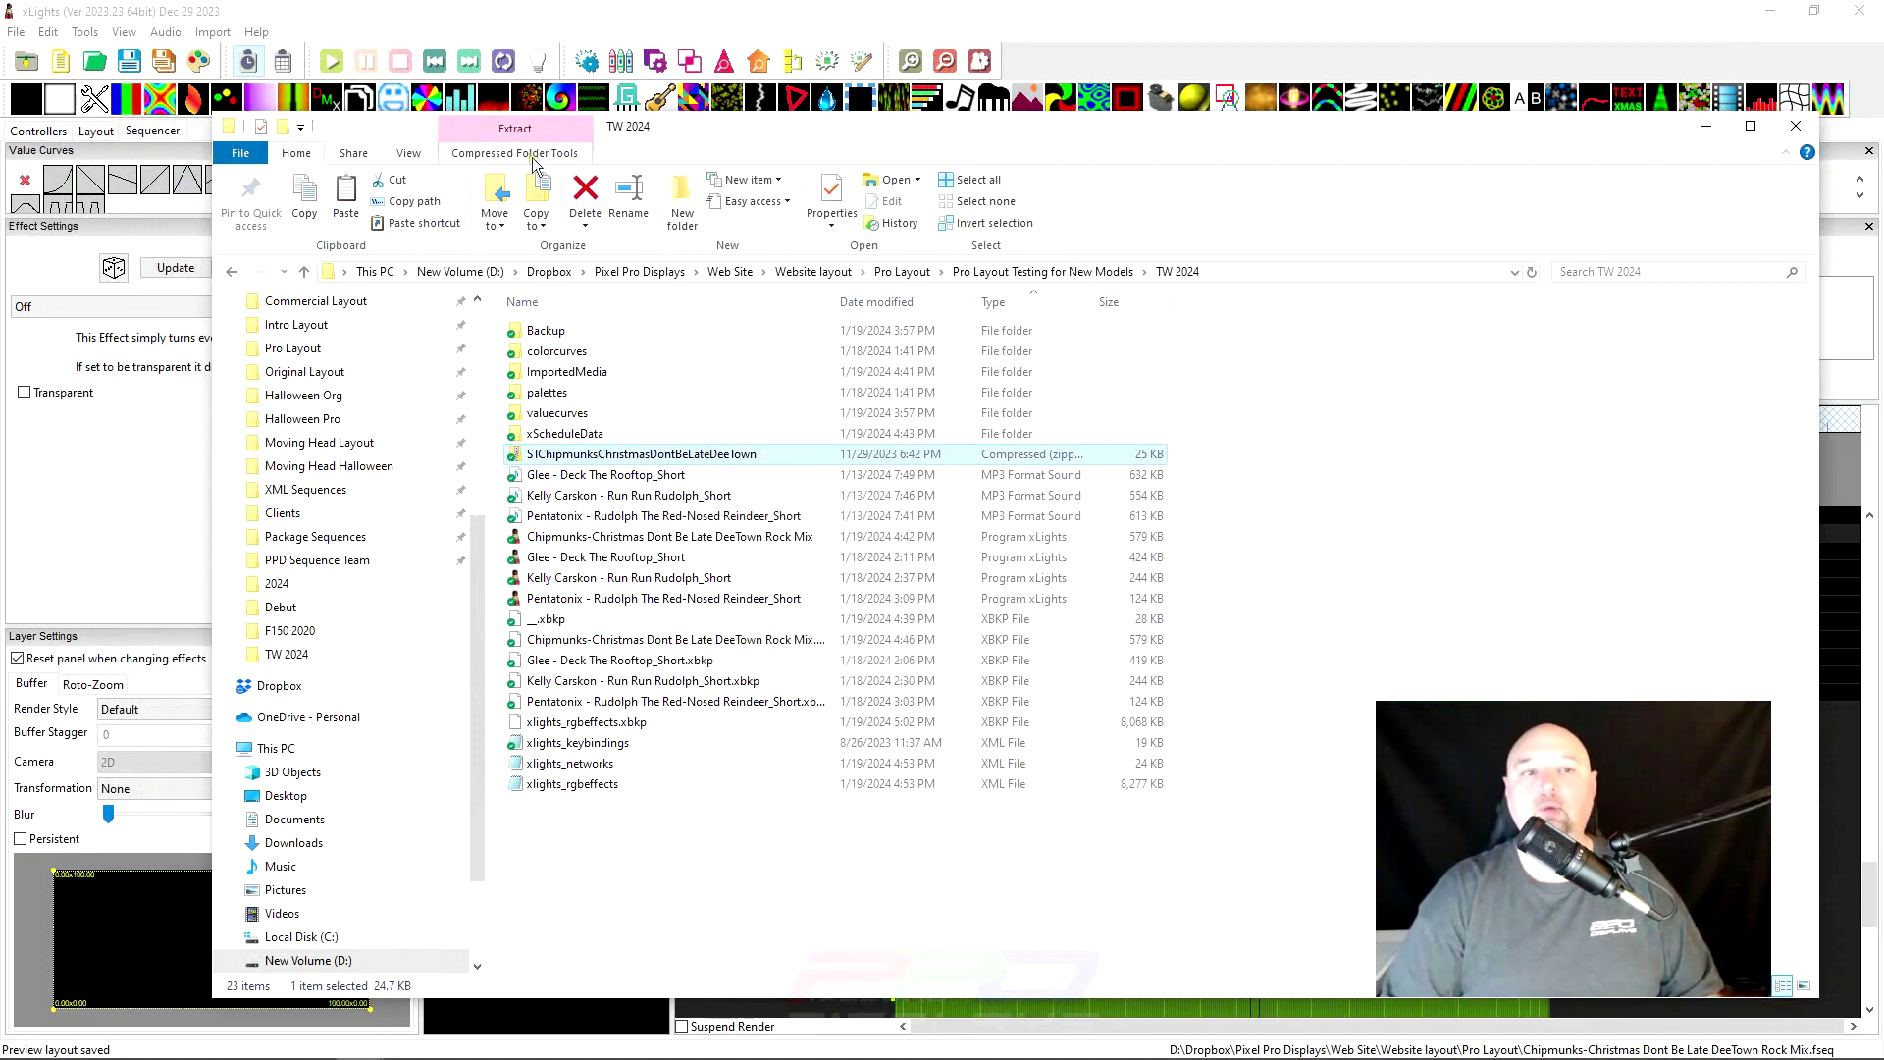
{"action": "left_click", "coordinate": [515, 129]}
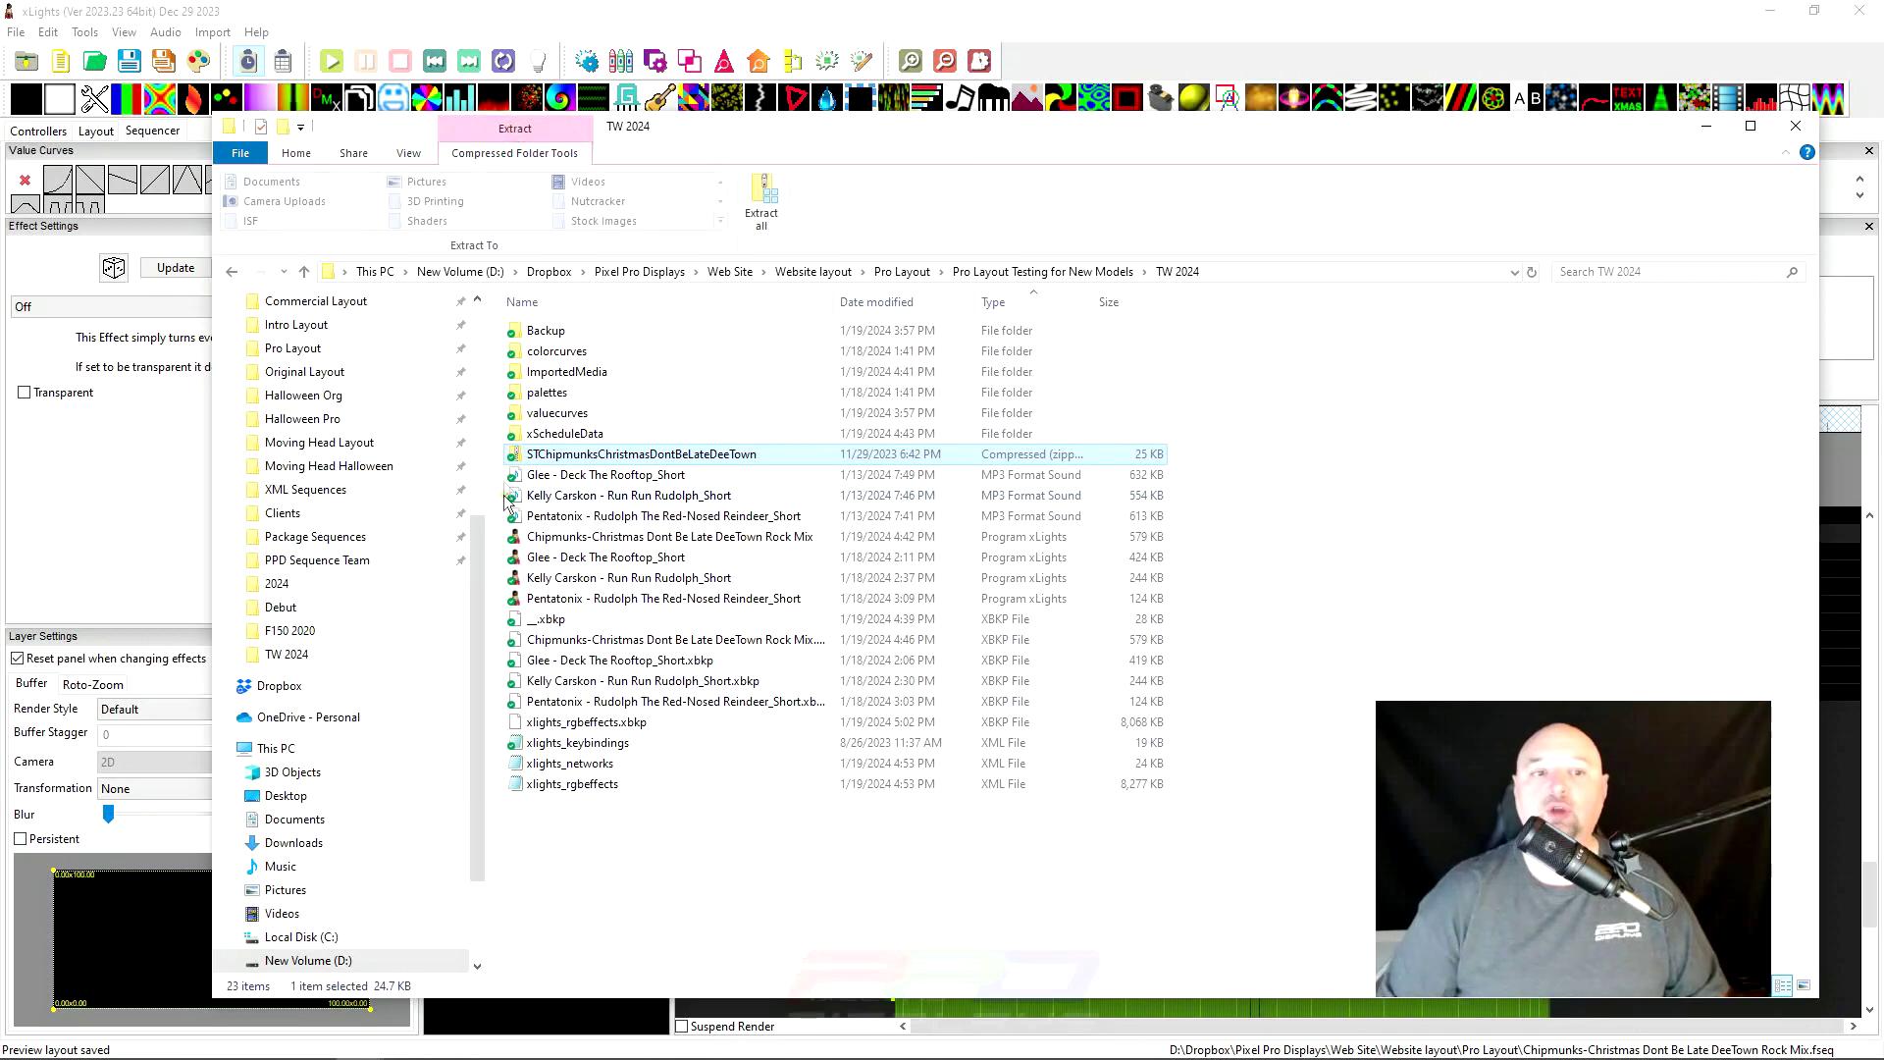
{"action": "left_click", "coordinate": [767, 206]}
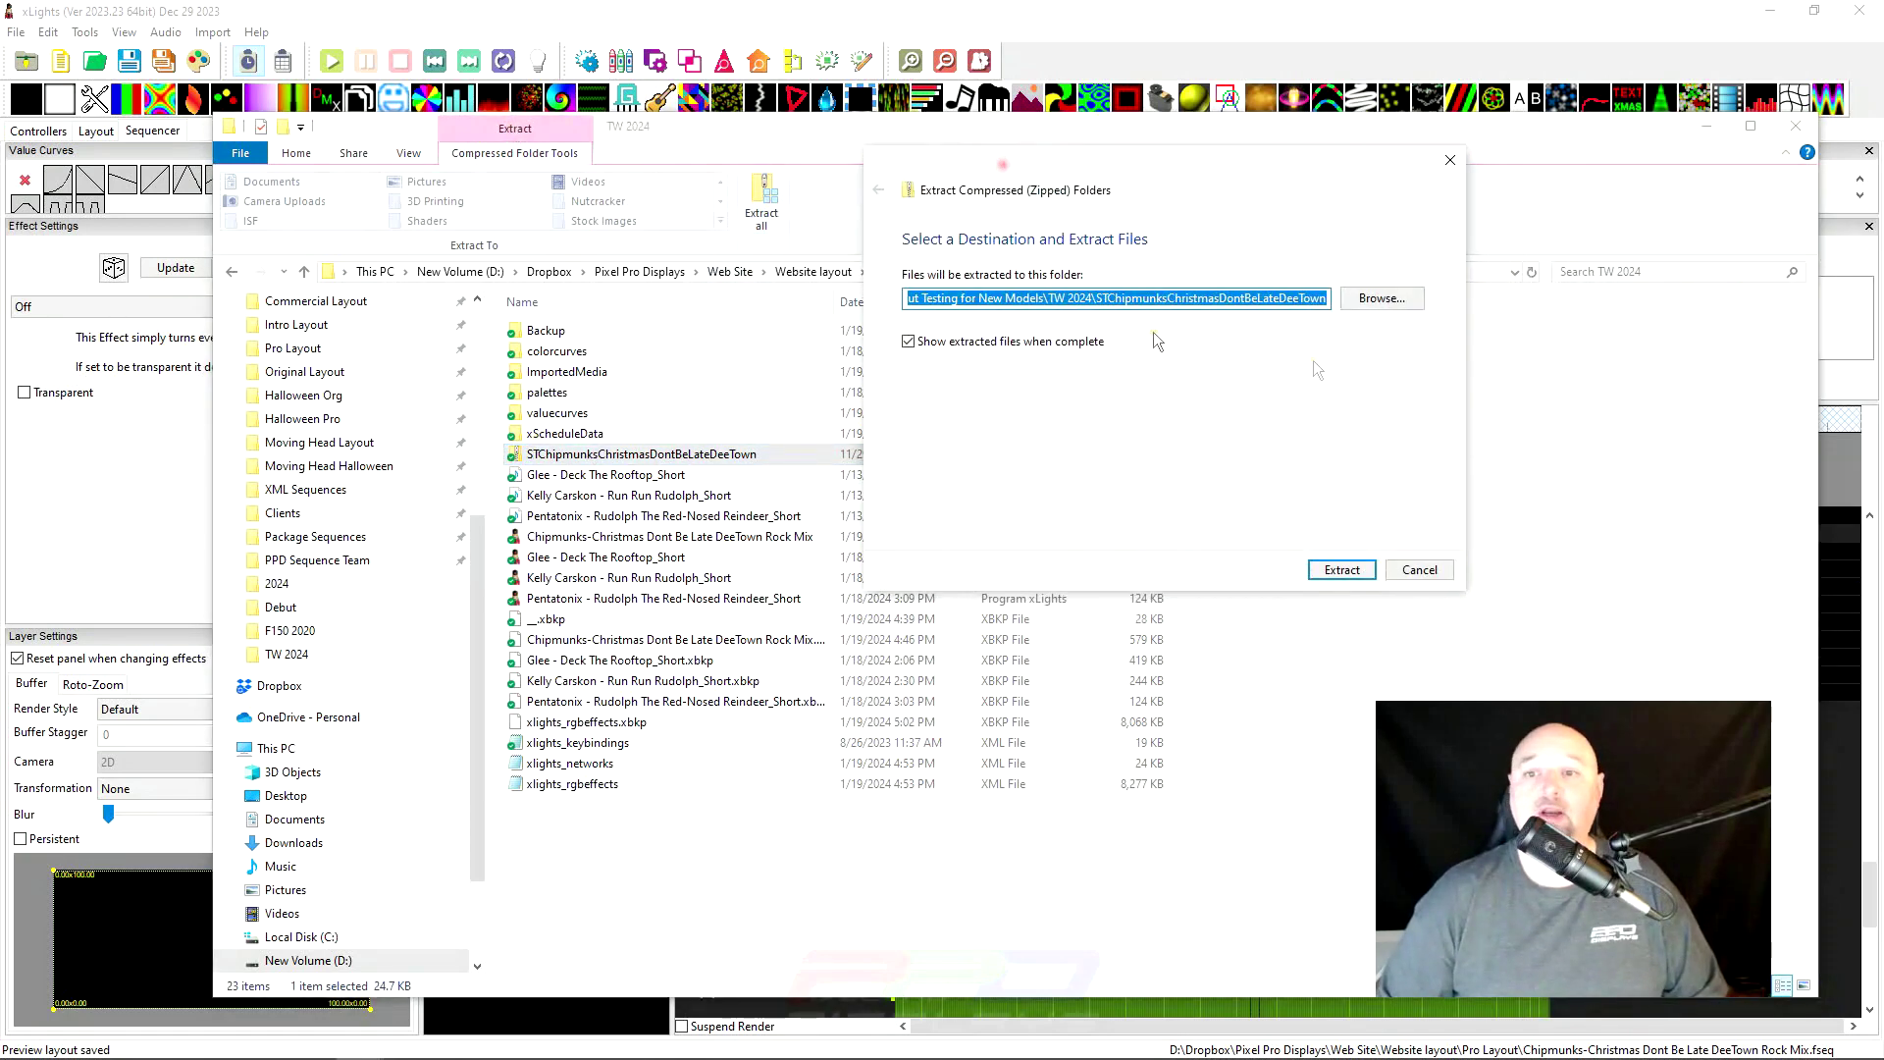
{"action": "left_click", "coordinate": [1339, 574]}
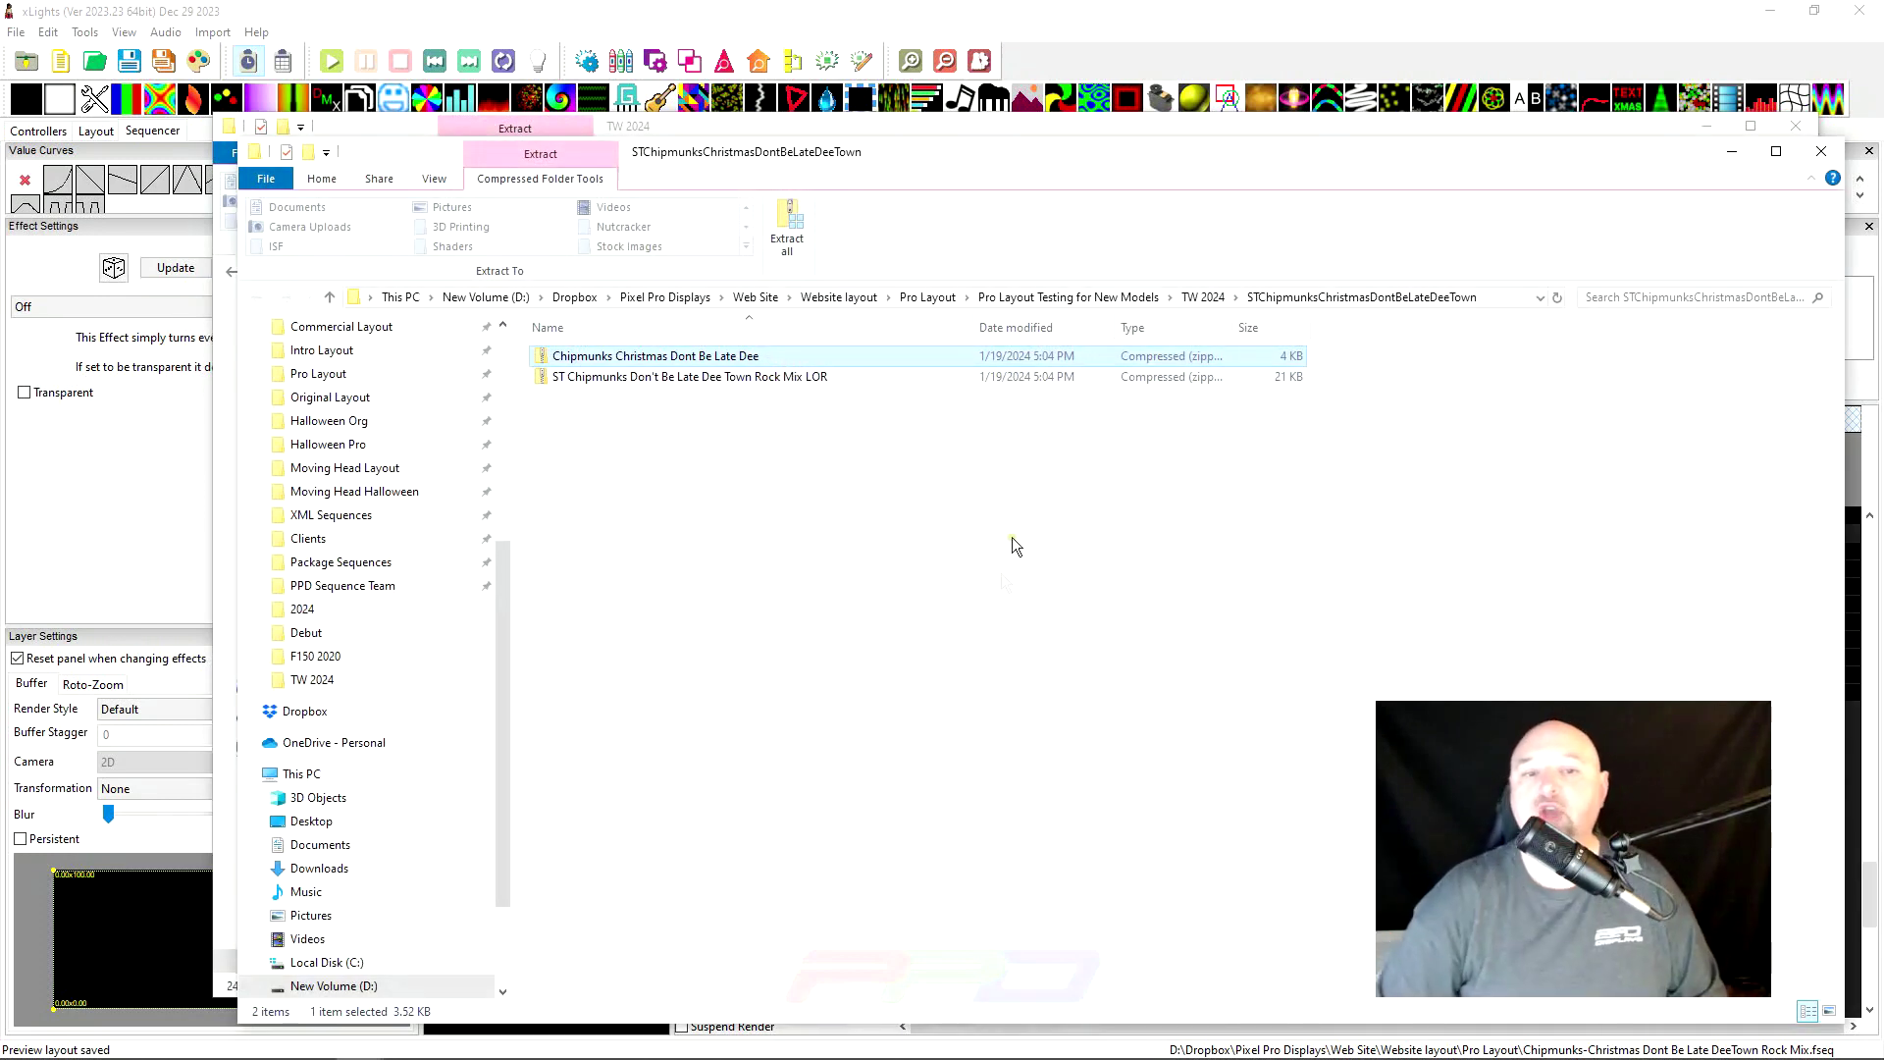
Extract the inner Chipmunks zip, locate the XTIMING file, and close the Explorer windows
{"action": "left_click", "coordinate": [744, 366]}
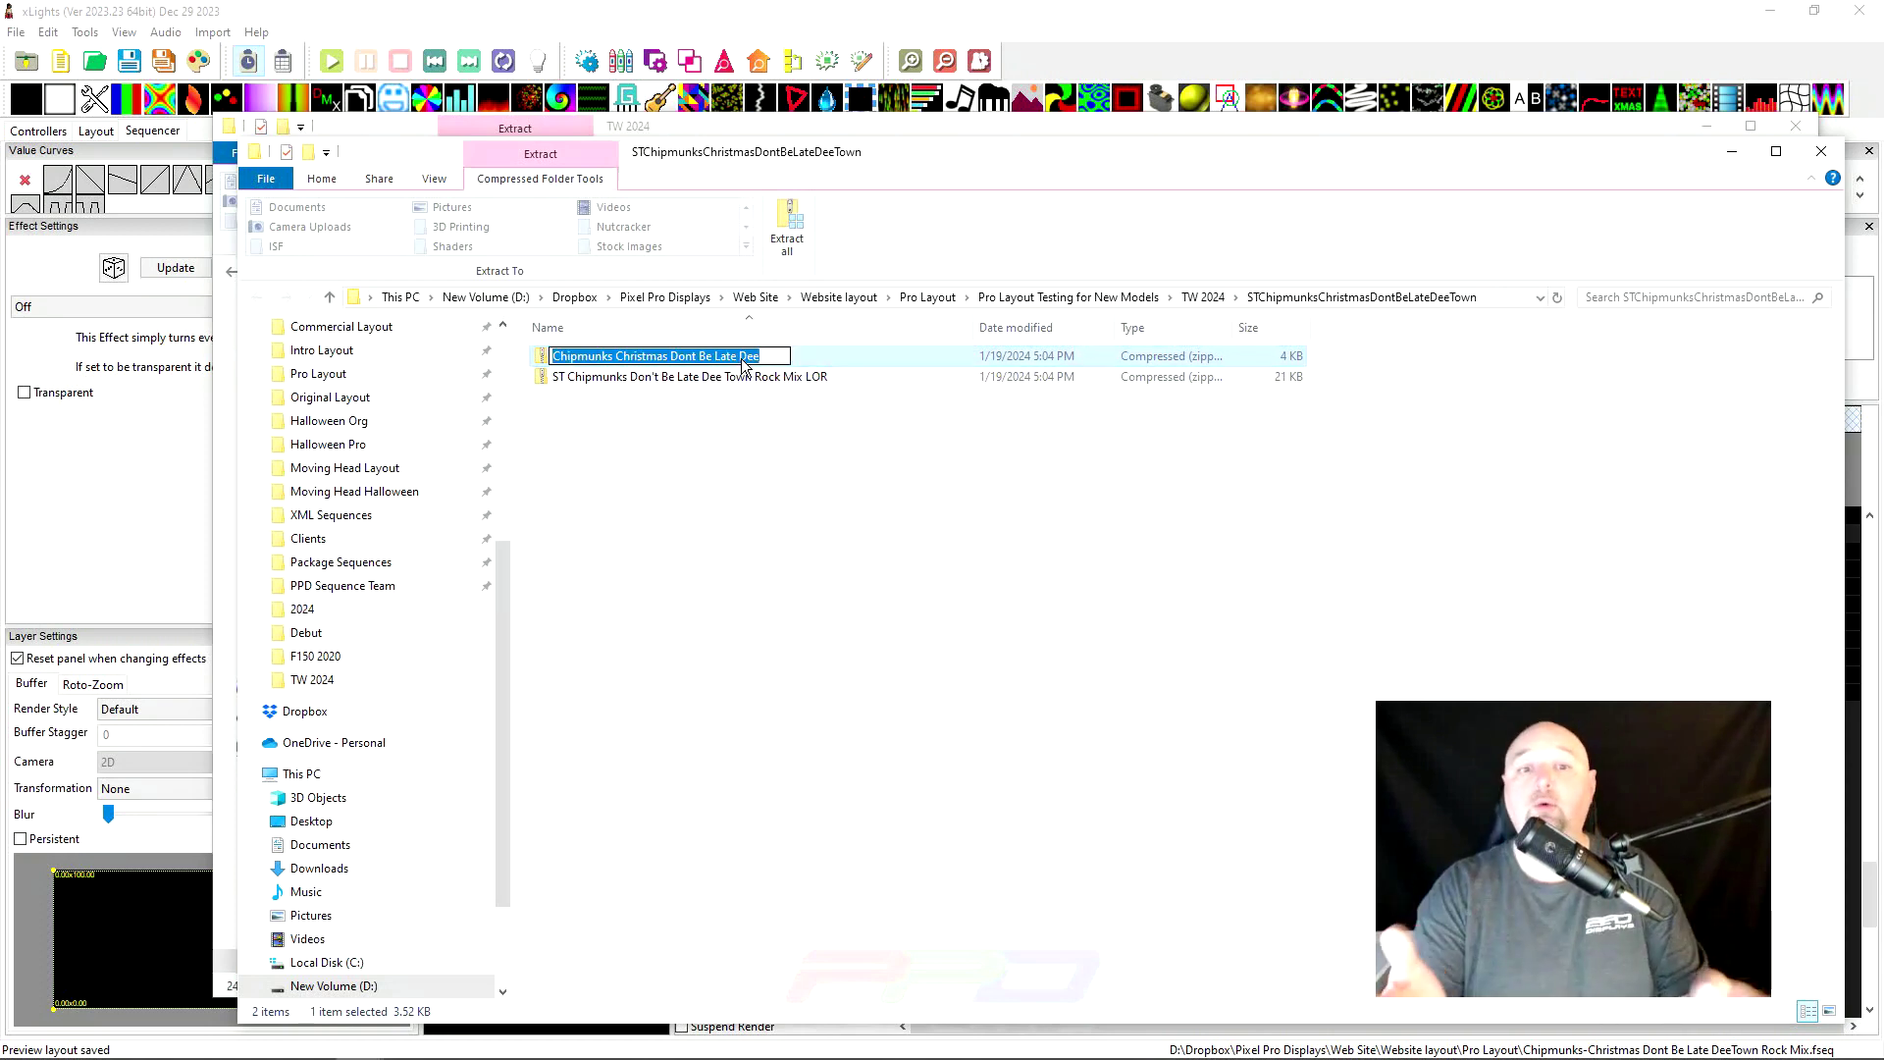
{"action": "key", "text": "Return"}
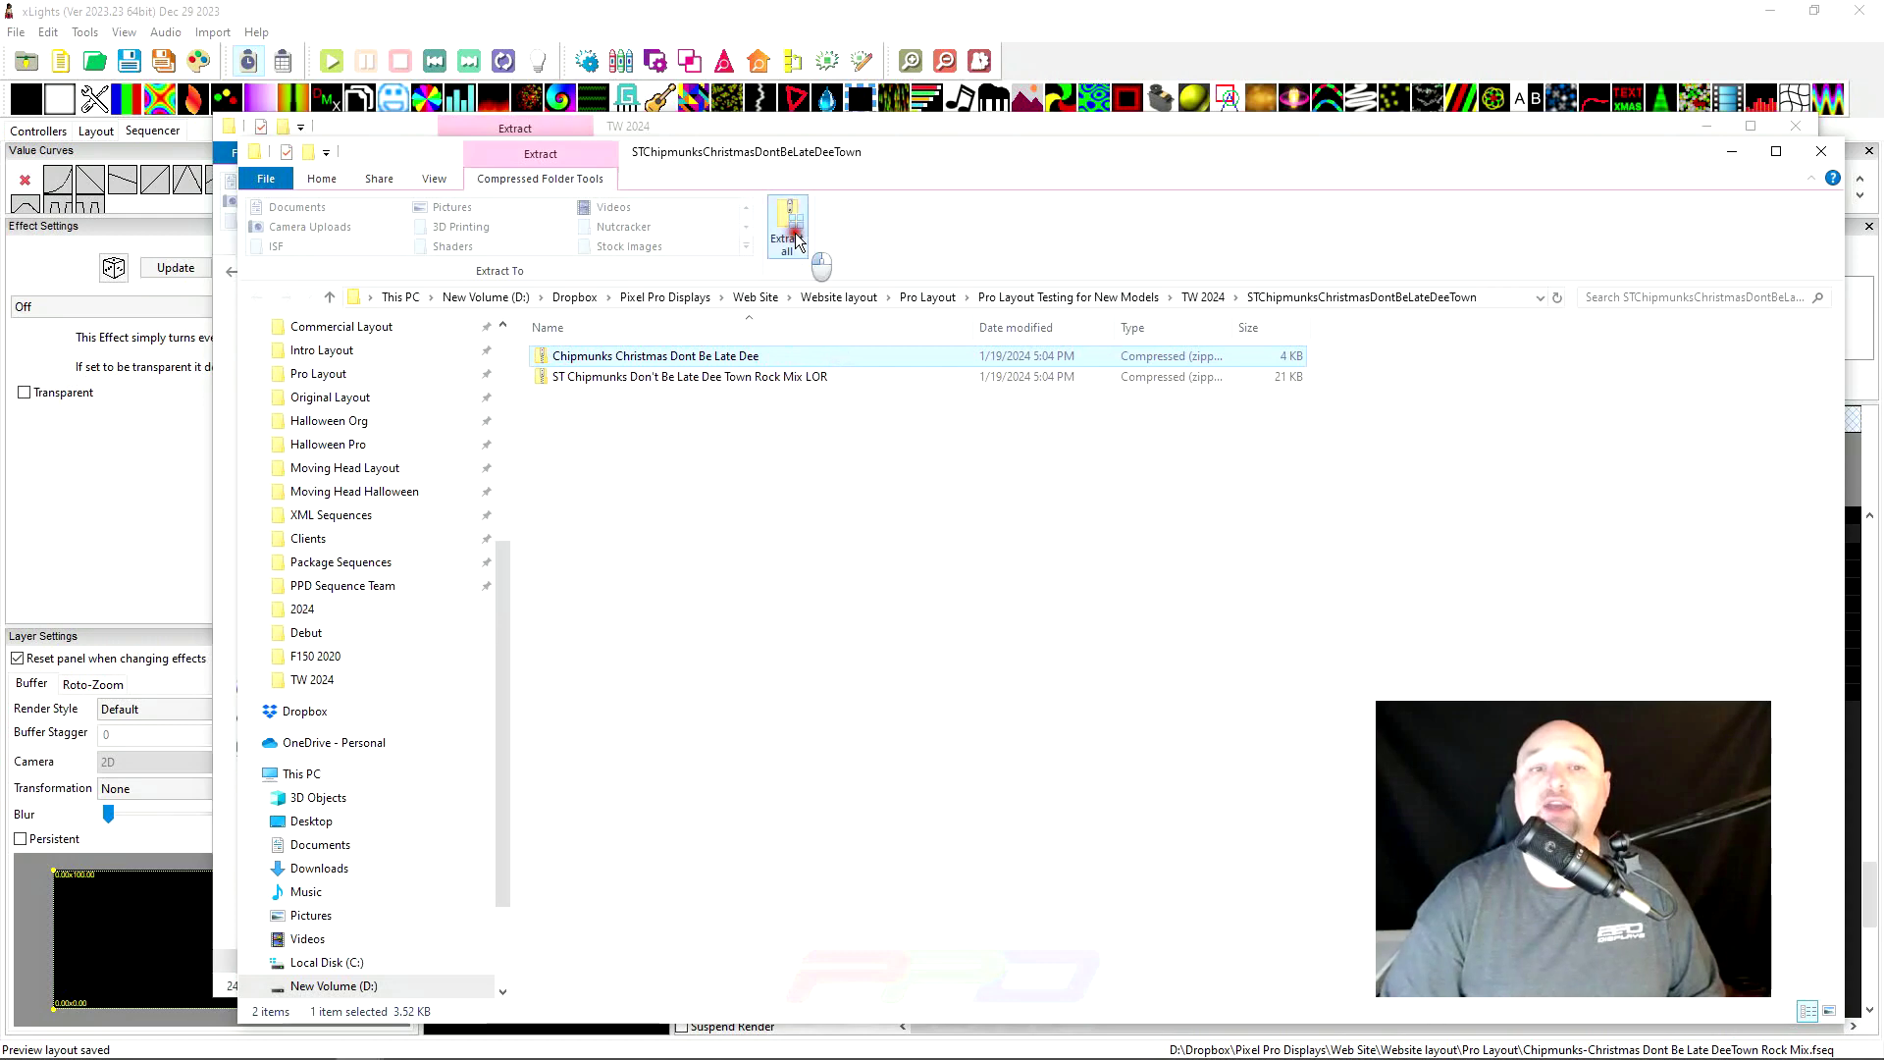
{"action": "left_click", "coordinate": [788, 236]}
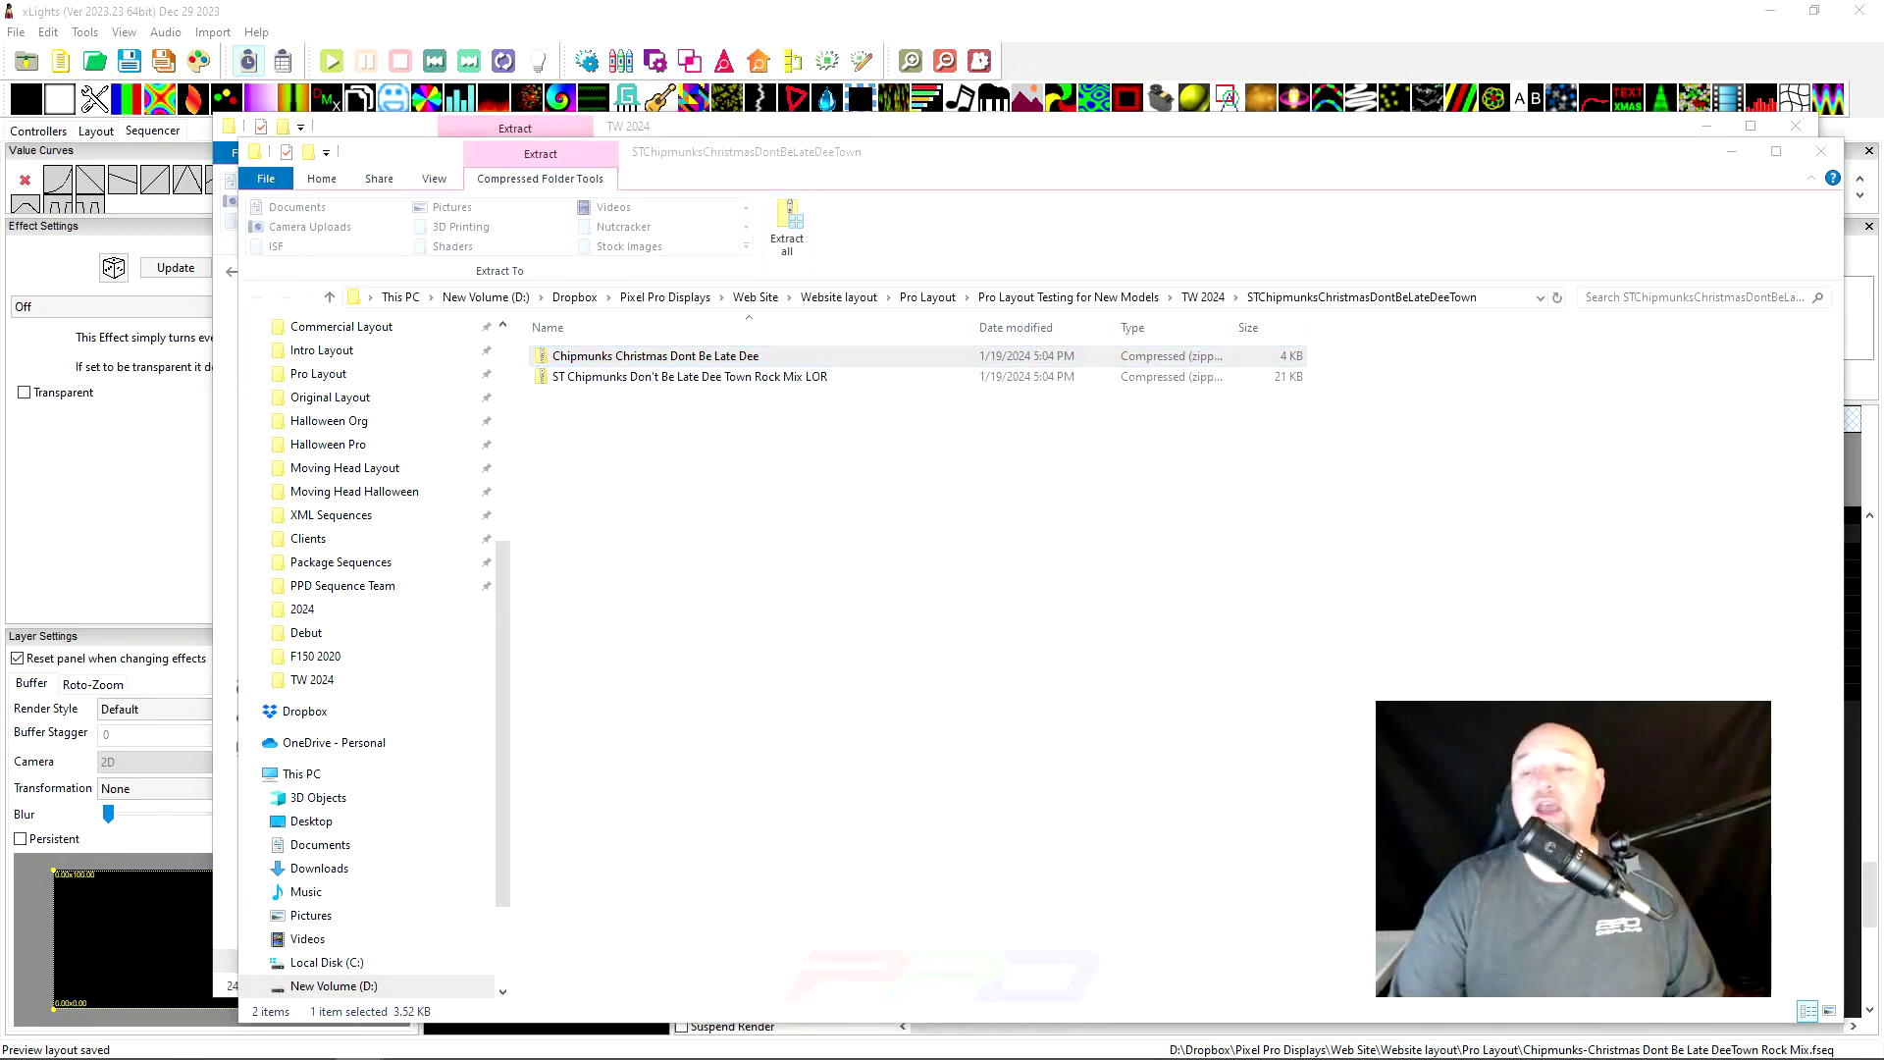
{"action": "left_click", "coordinate": [1113, 669]}
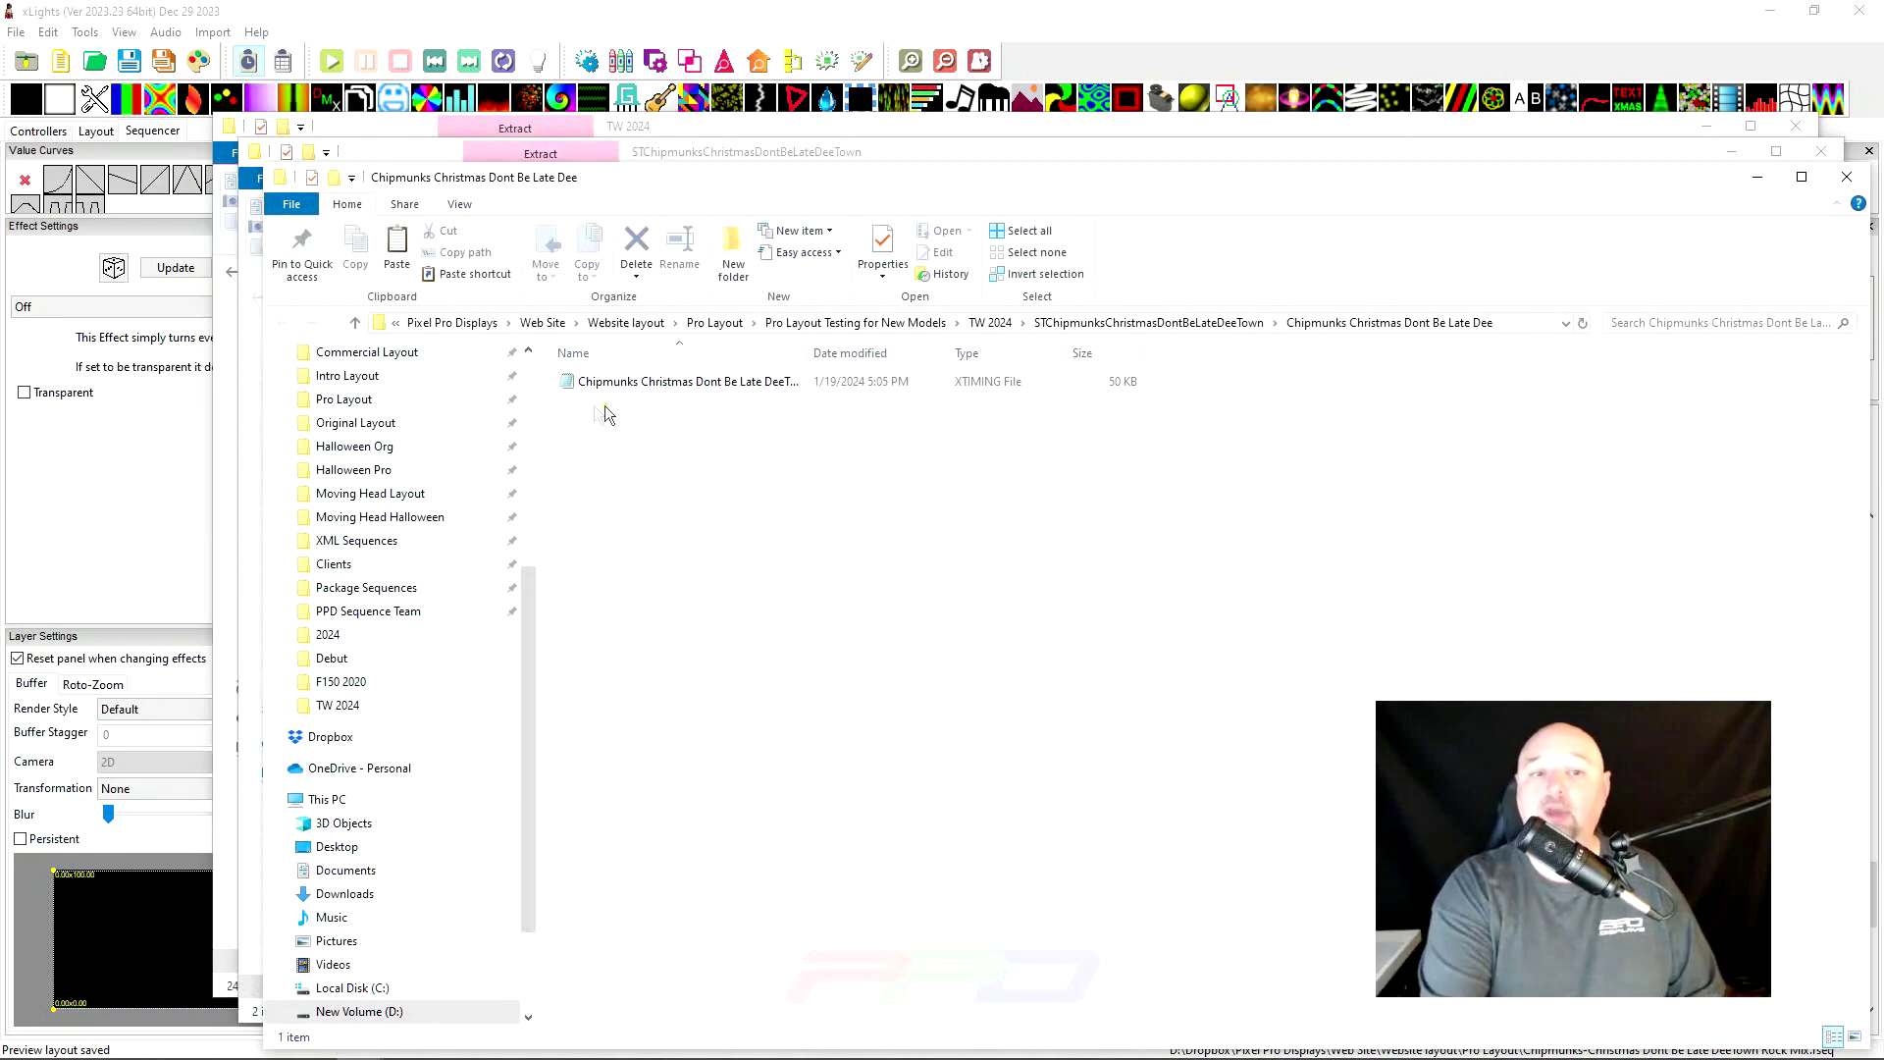
{"action": "left_click", "coordinate": [610, 387]}
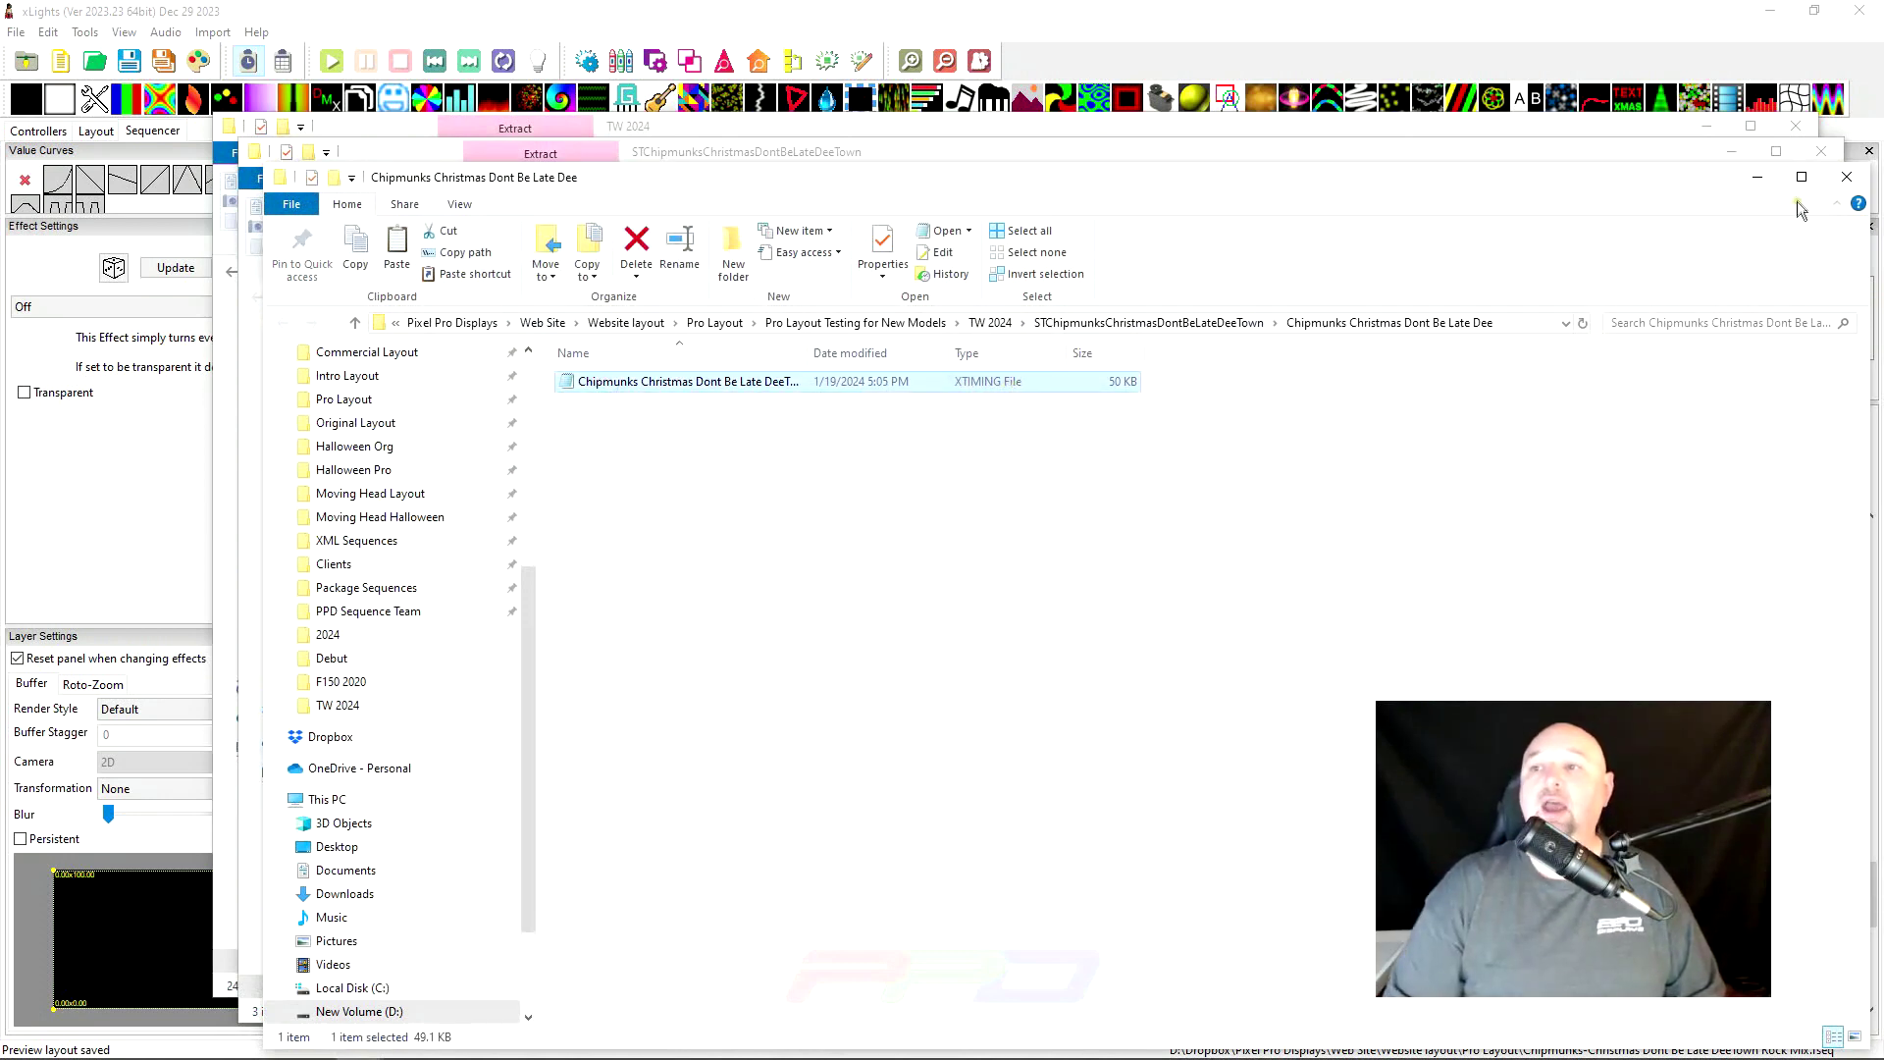
{"action": "left_click", "coordinate": [1846, 176]}
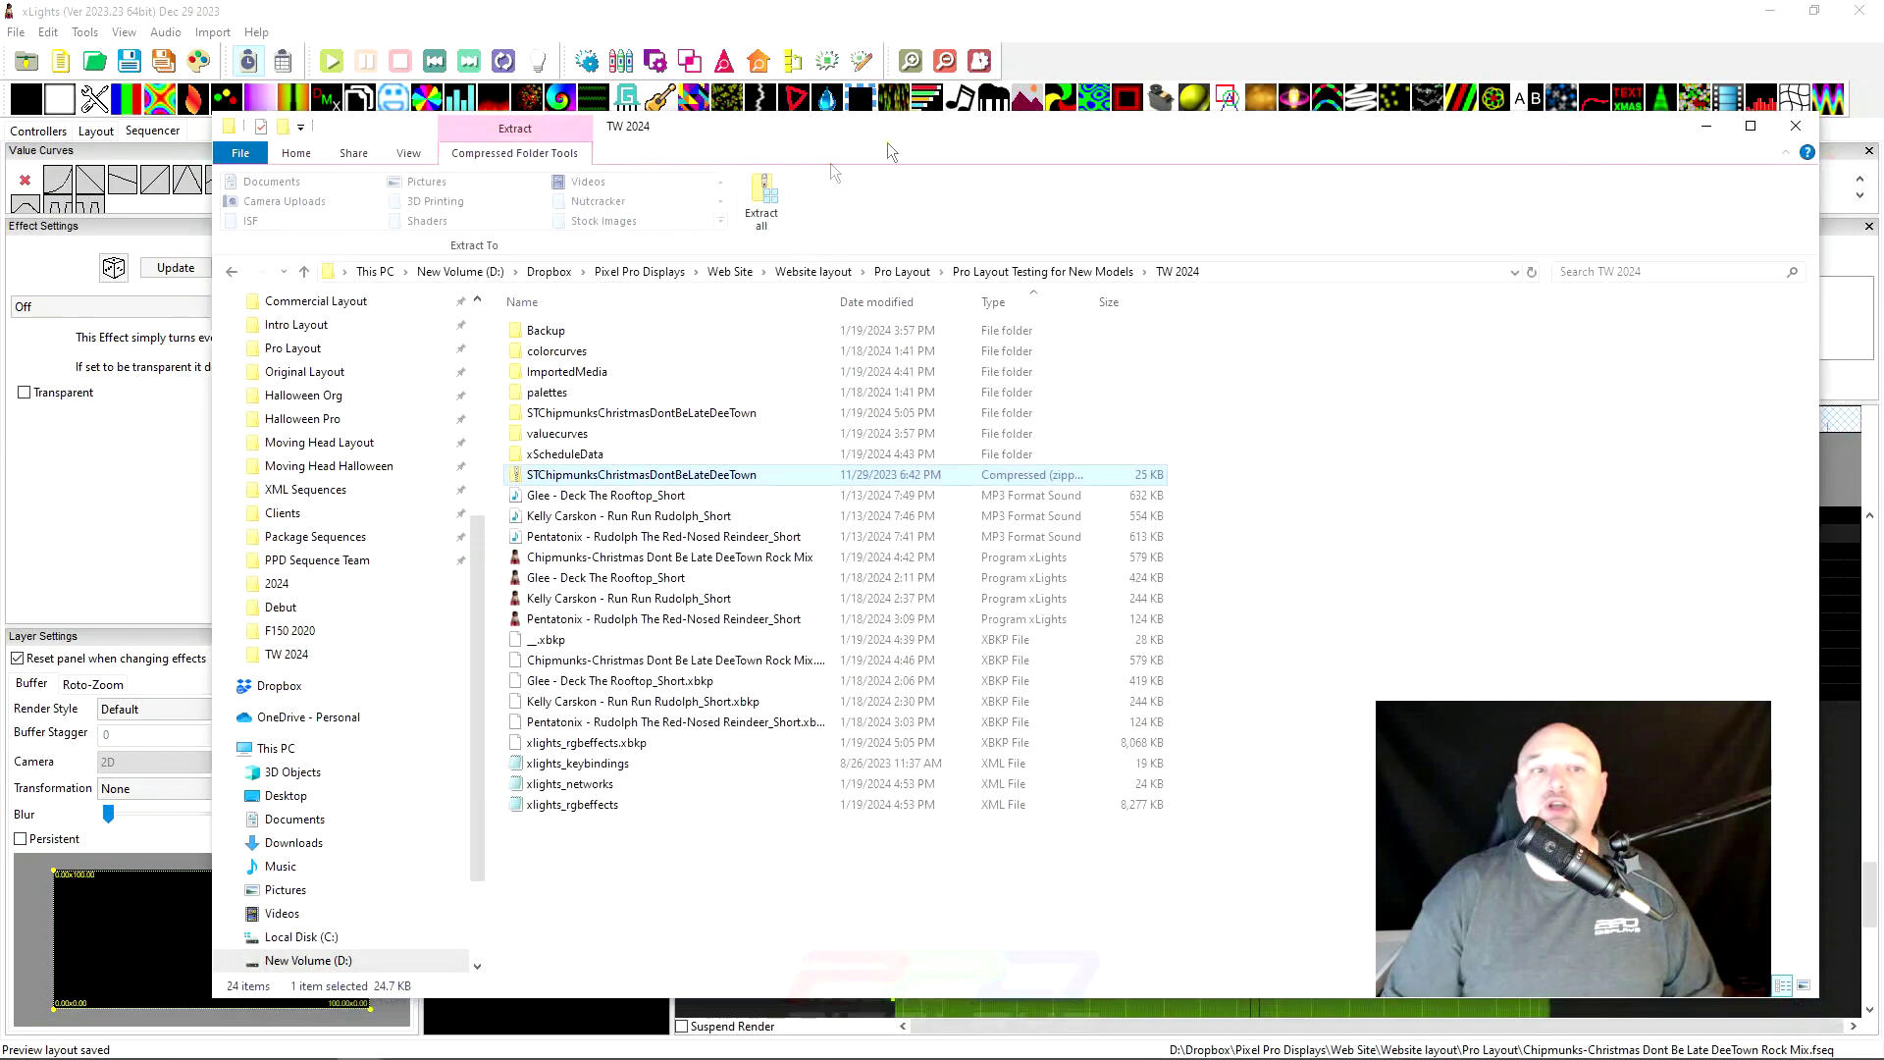
{"action": "left_click", "coordinate": [1709, 125]}
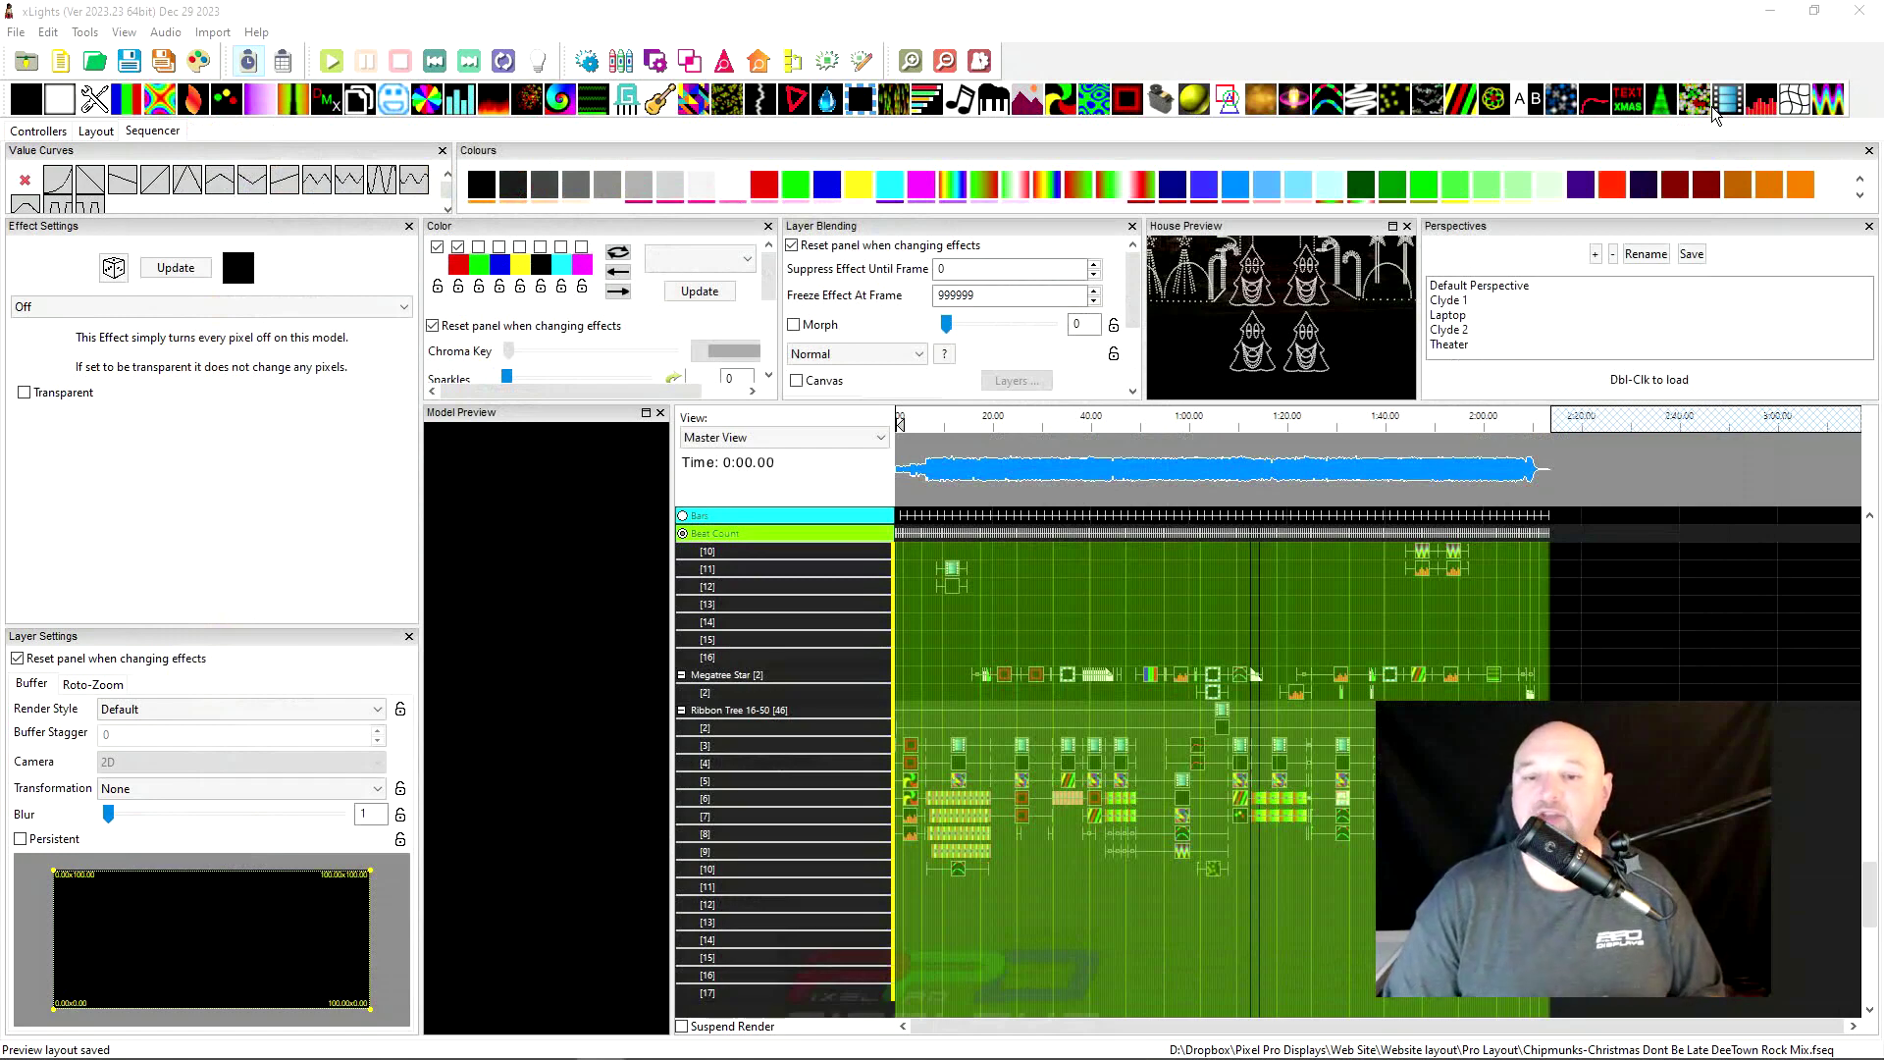
{"action": "left_click", "coordinate": [1019, 471]}
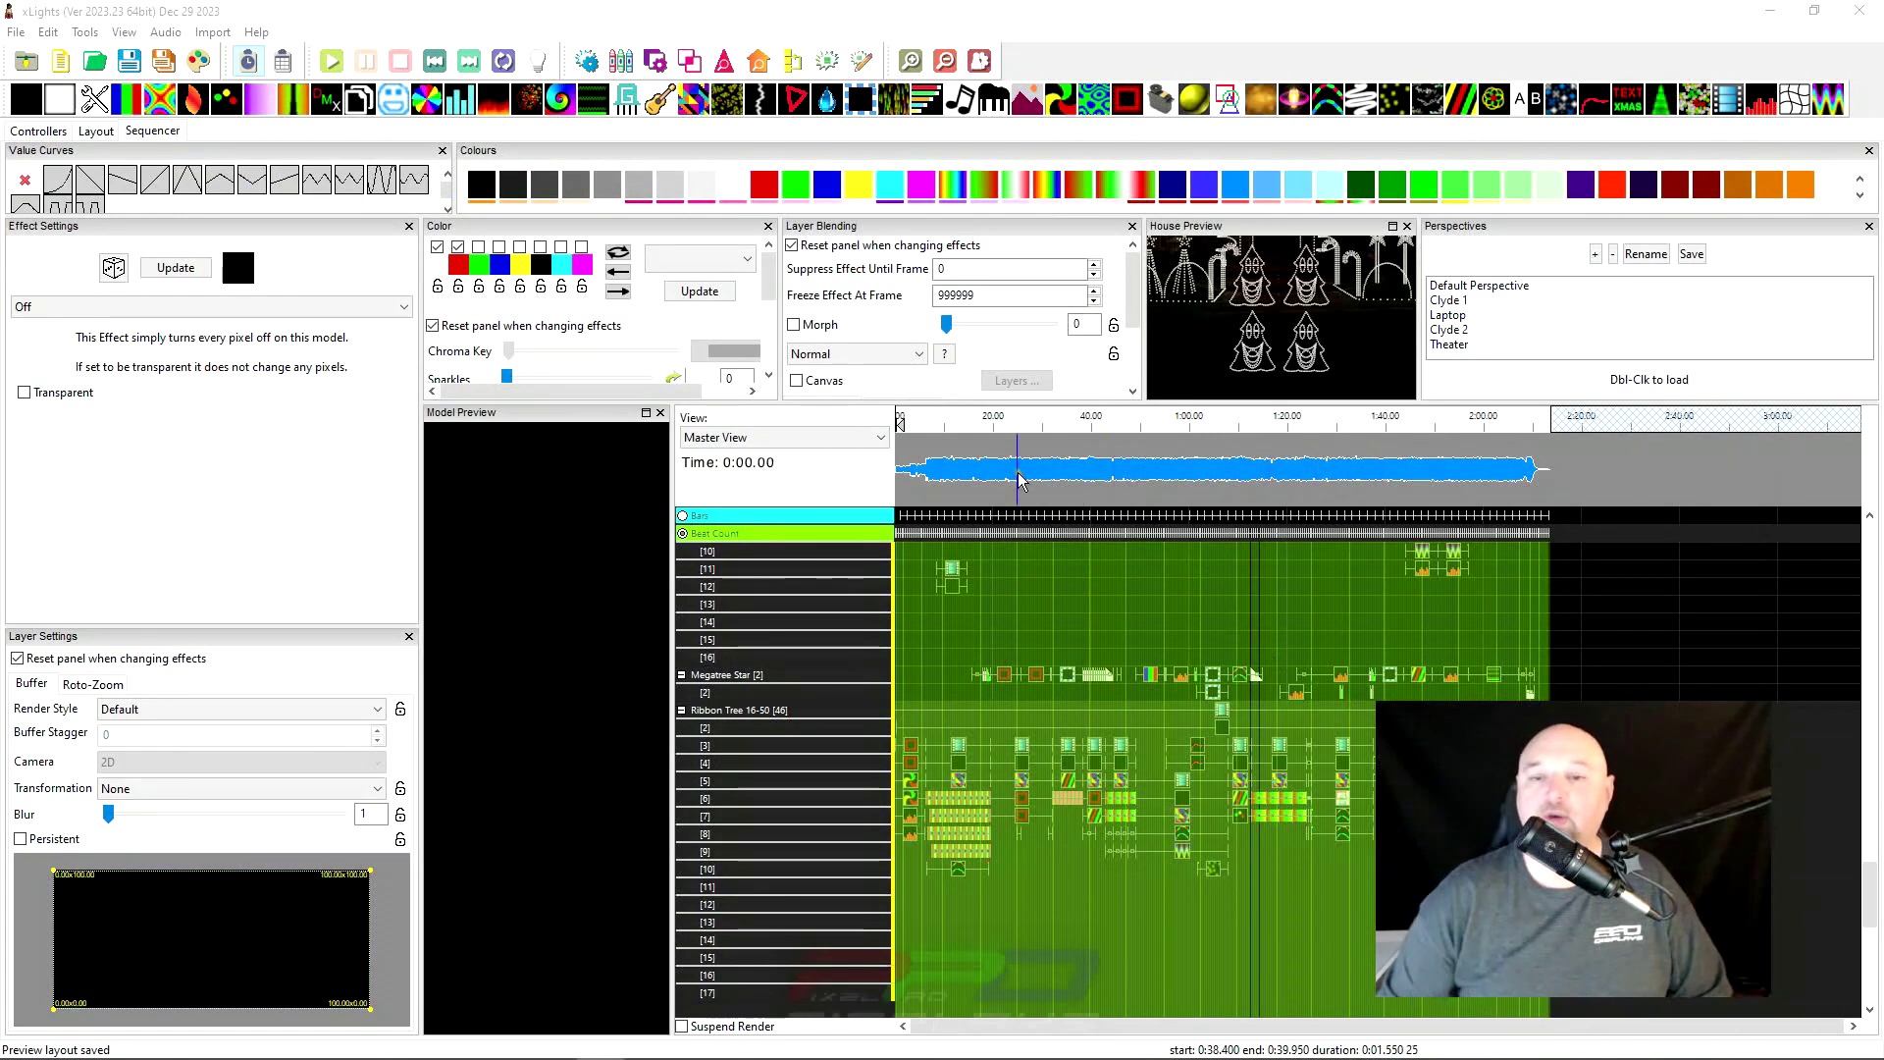
{"action": "scroll", "coordinate": [931, 503], "scroll_direction": "up", "scroll_amount": 3}
{"action": "scroll", "coordinate": [931, 503], "scroll_direction": "down", "scroll_amount": 10}
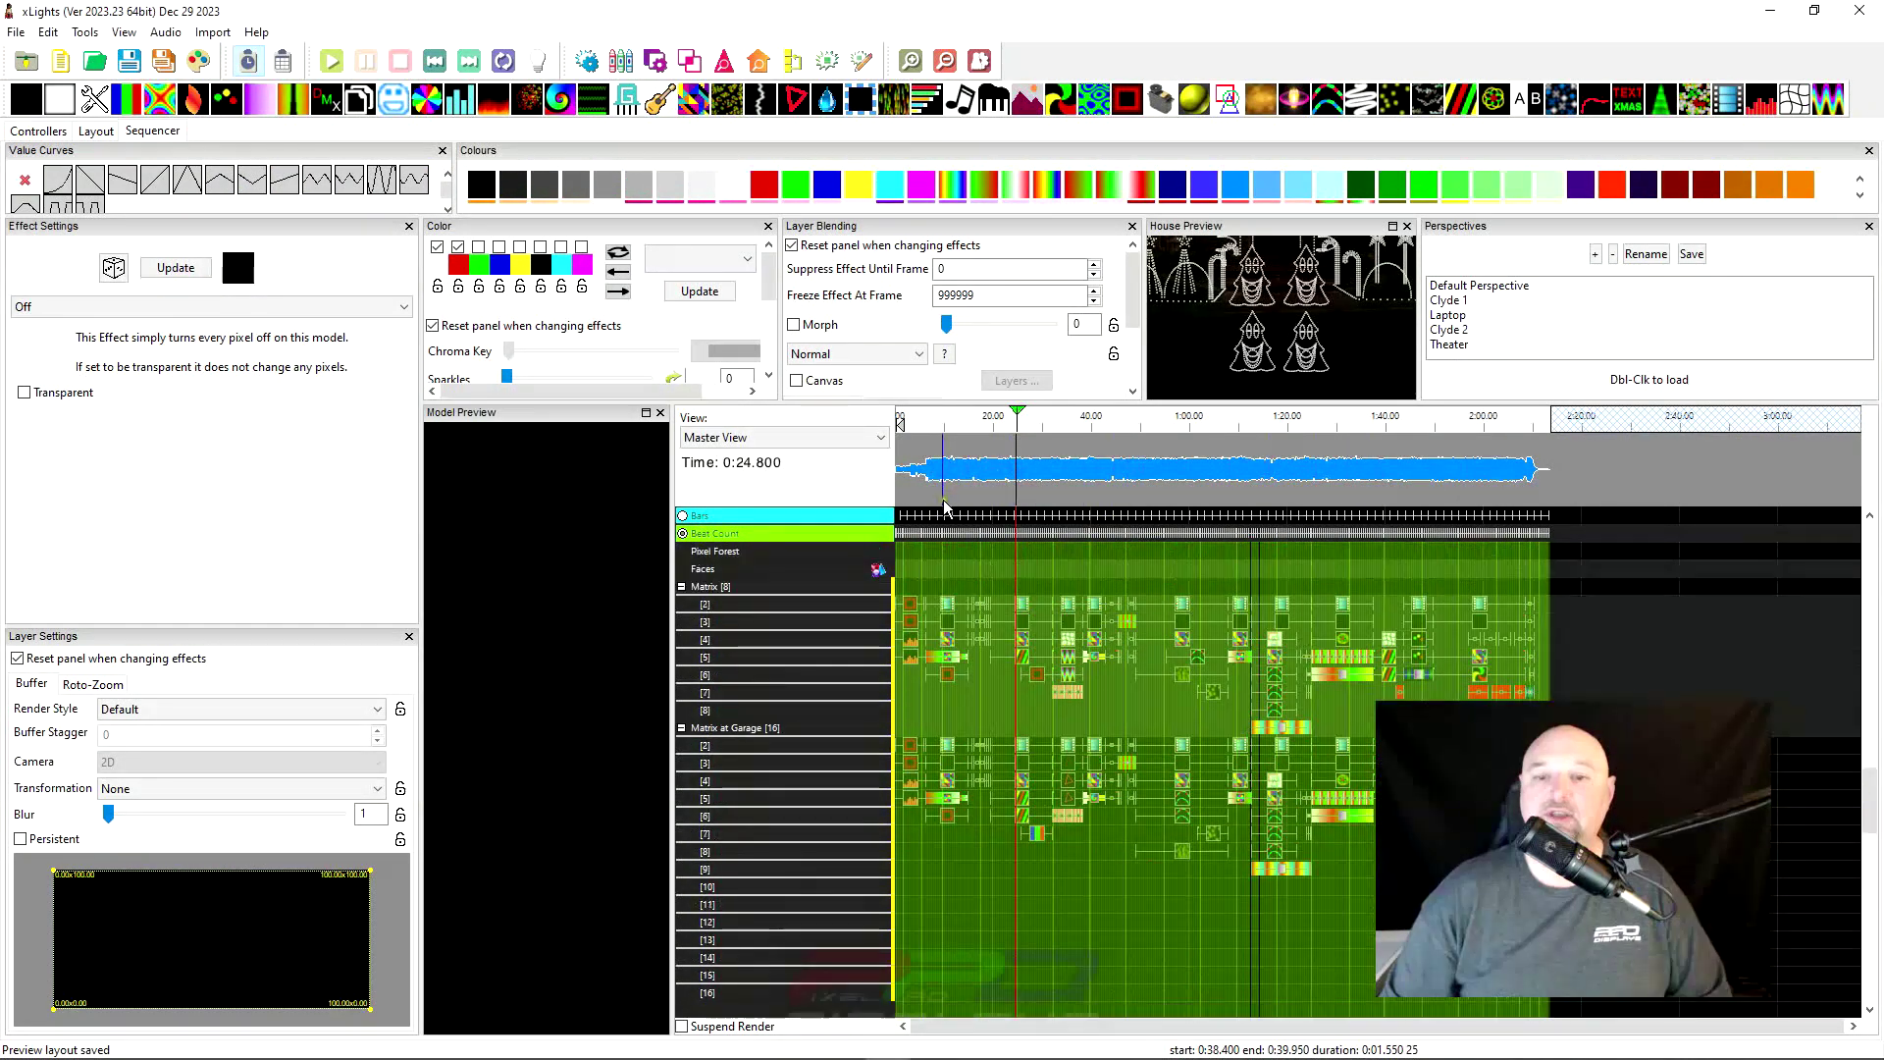
{"action": "scroll", "coordinate": [927, 570], "scroll_direction": "up", "scroll_amount": 3}
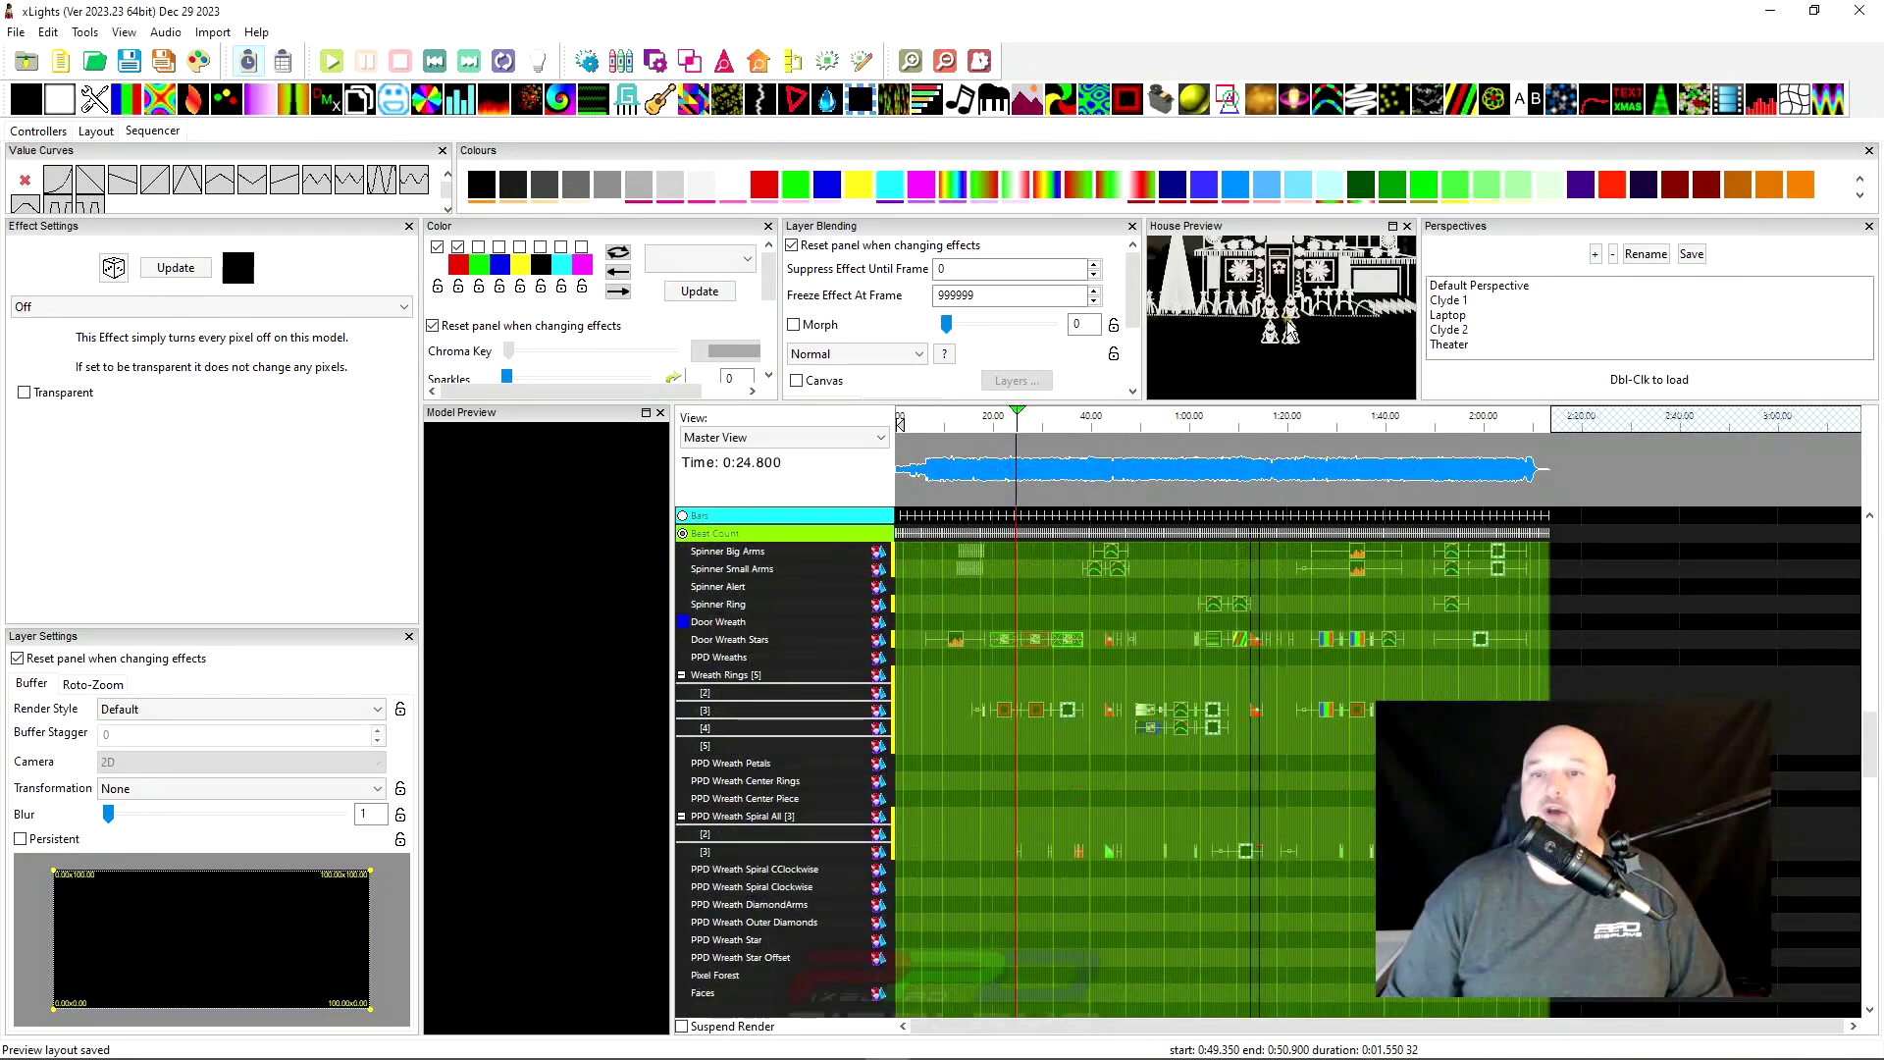
{"action": "scroll", "coordinate": [1273, 316], "scroll_direction": "down", "scroll_amount": 2}
{"action": "scroll", "coordinate": [1274, 316], "scroll_direction": "down", "scroll_amount": 2}
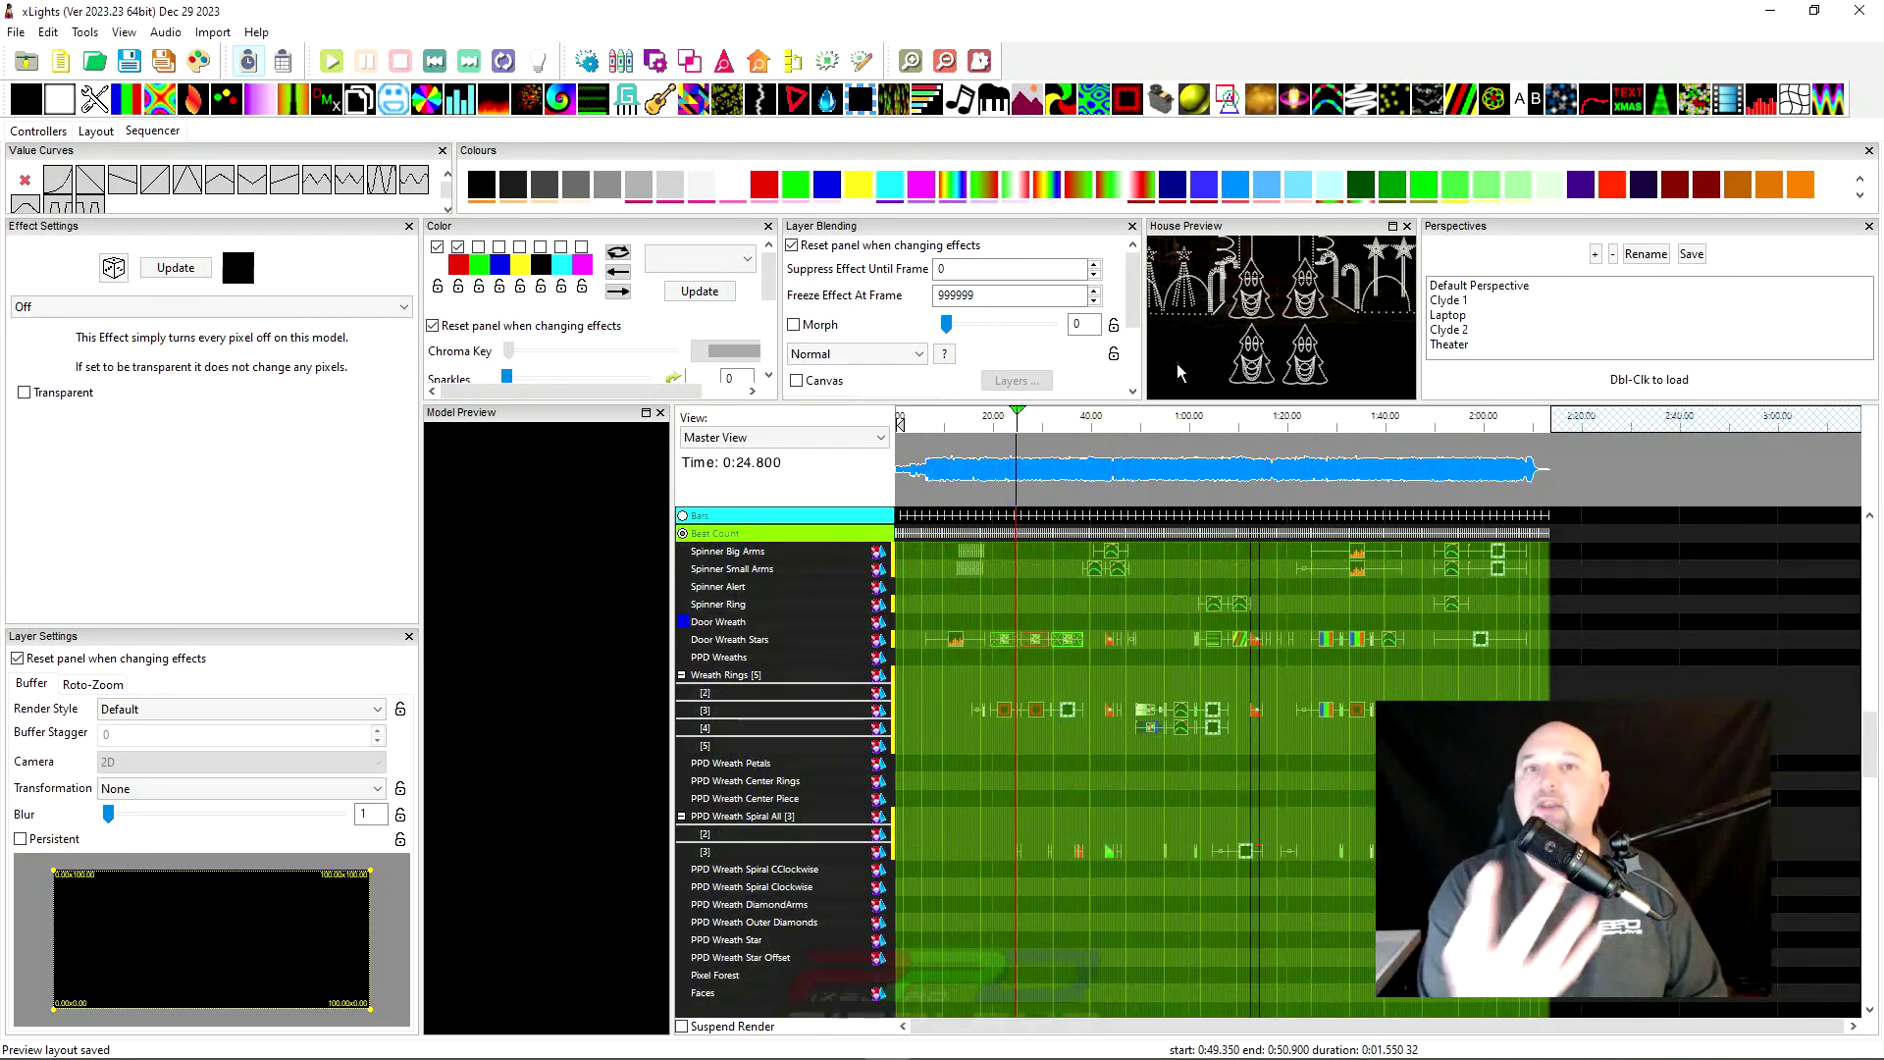
{"action": "left_click", "coordinate": [940, 468]}
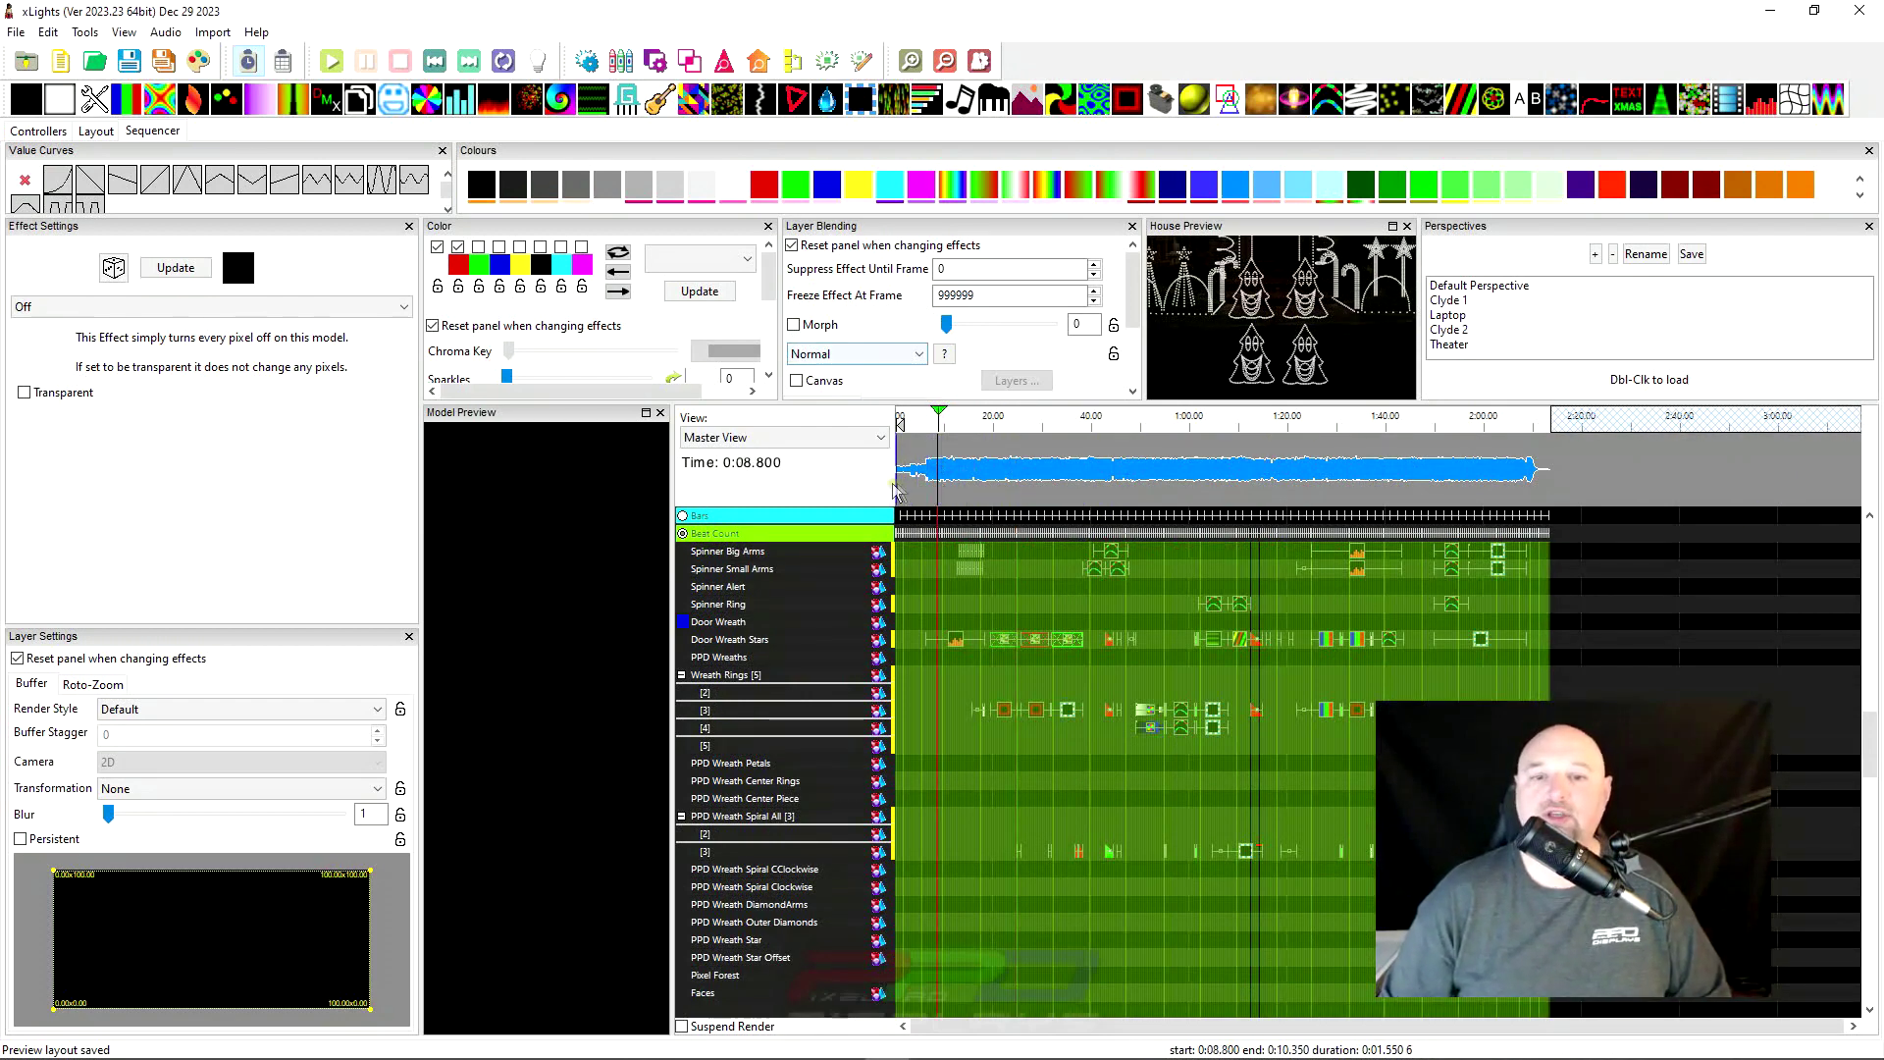
{"action": "left_click", "coordinate": [913, 482]}
{"action": "scroll", "coordinate": [914, 480], "scroll_direction": "up", "scroll_amount": 5}
{"action": "scroll", "coordinate": [913, 482], "scroll_direction": "up", "scroll_amount": 5}
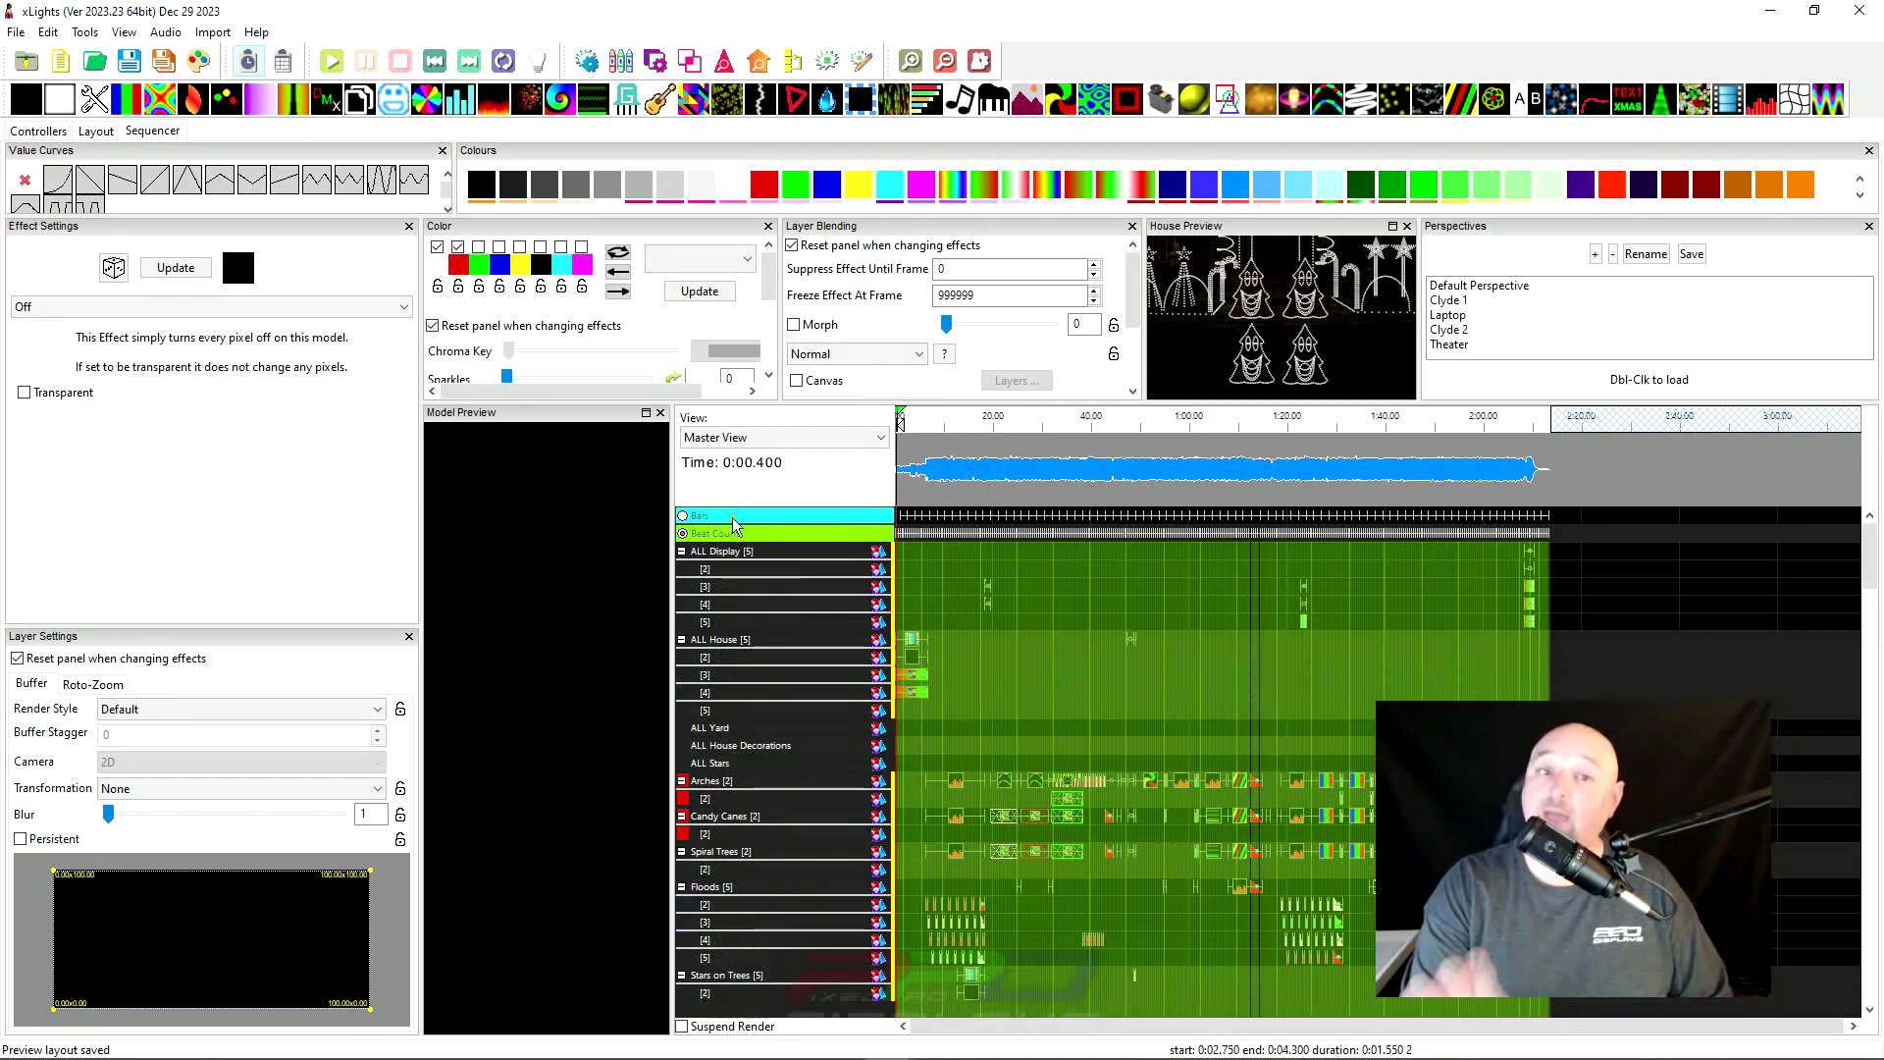
{"action": "right_click", "coordinate": [731, 521]}
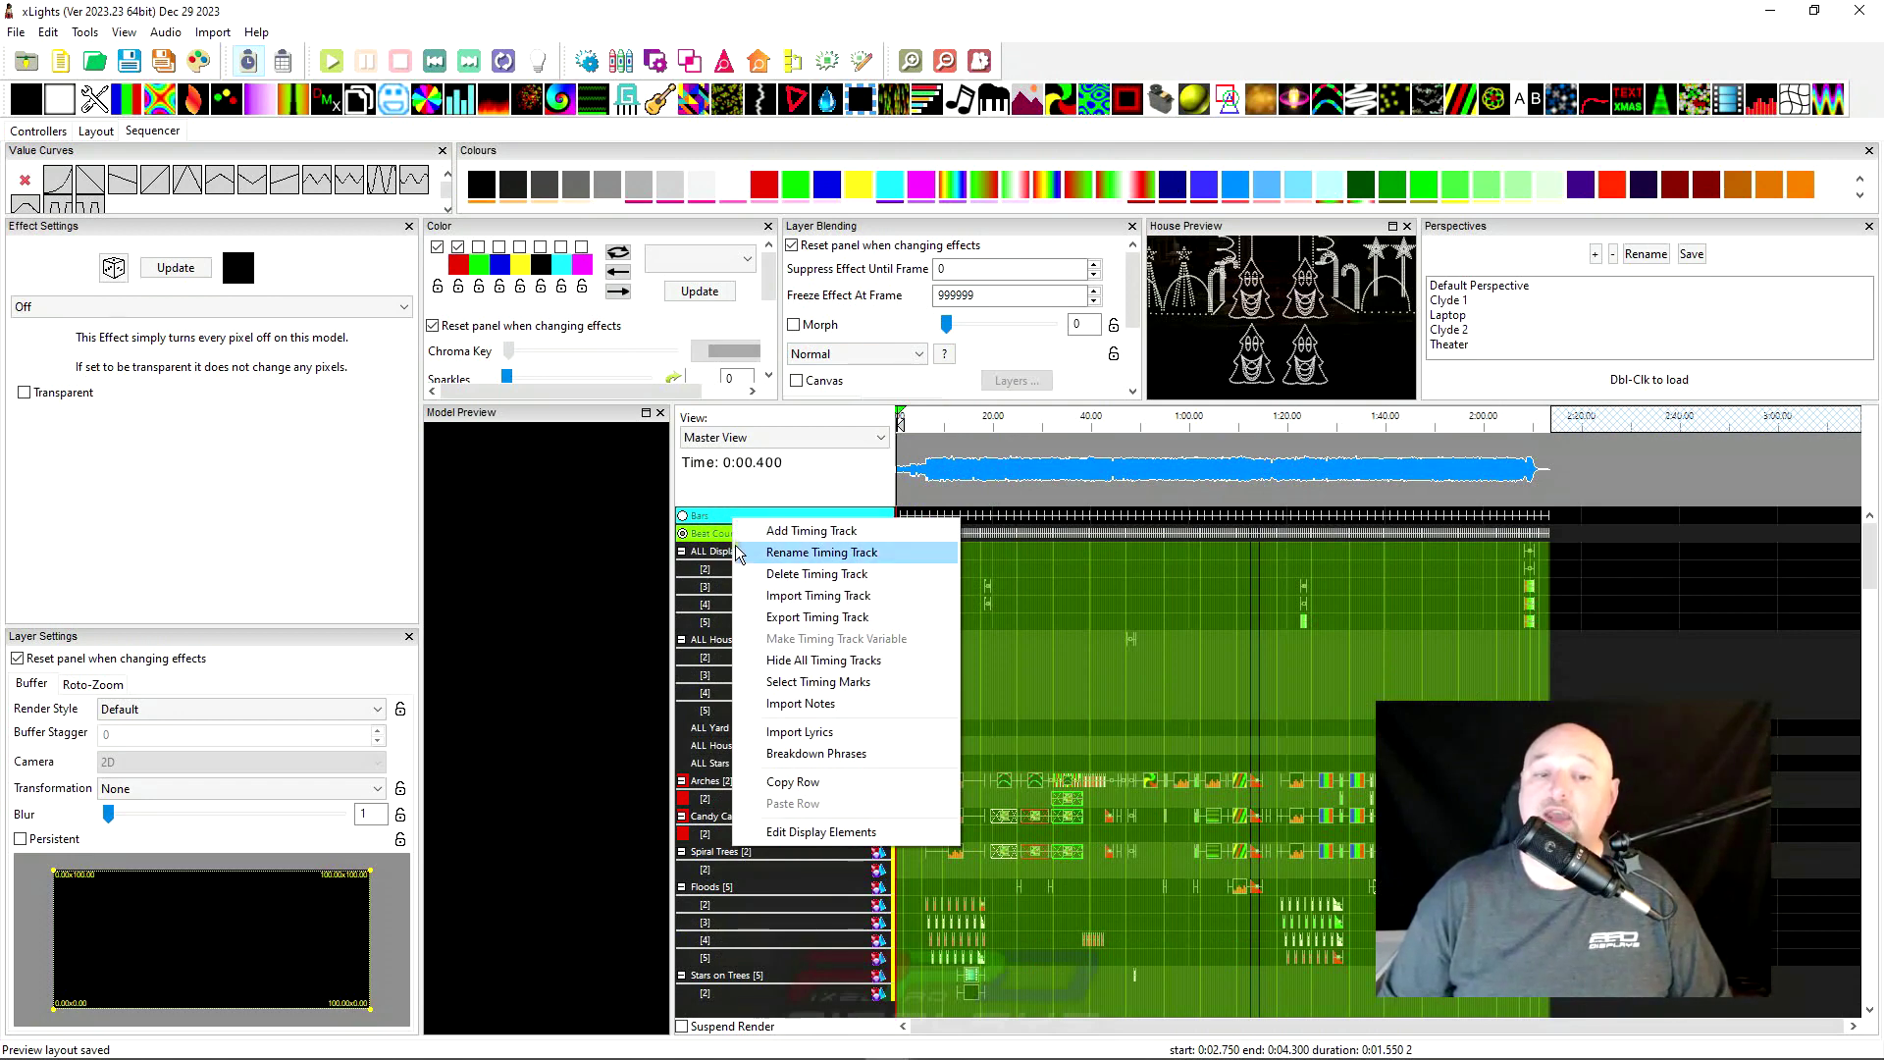
Import the Chipmunks .xtiming file from the TW 2024 Chipmunks folders as timing tracks
{"action": "left_click", "coordinate": [807, 601]}
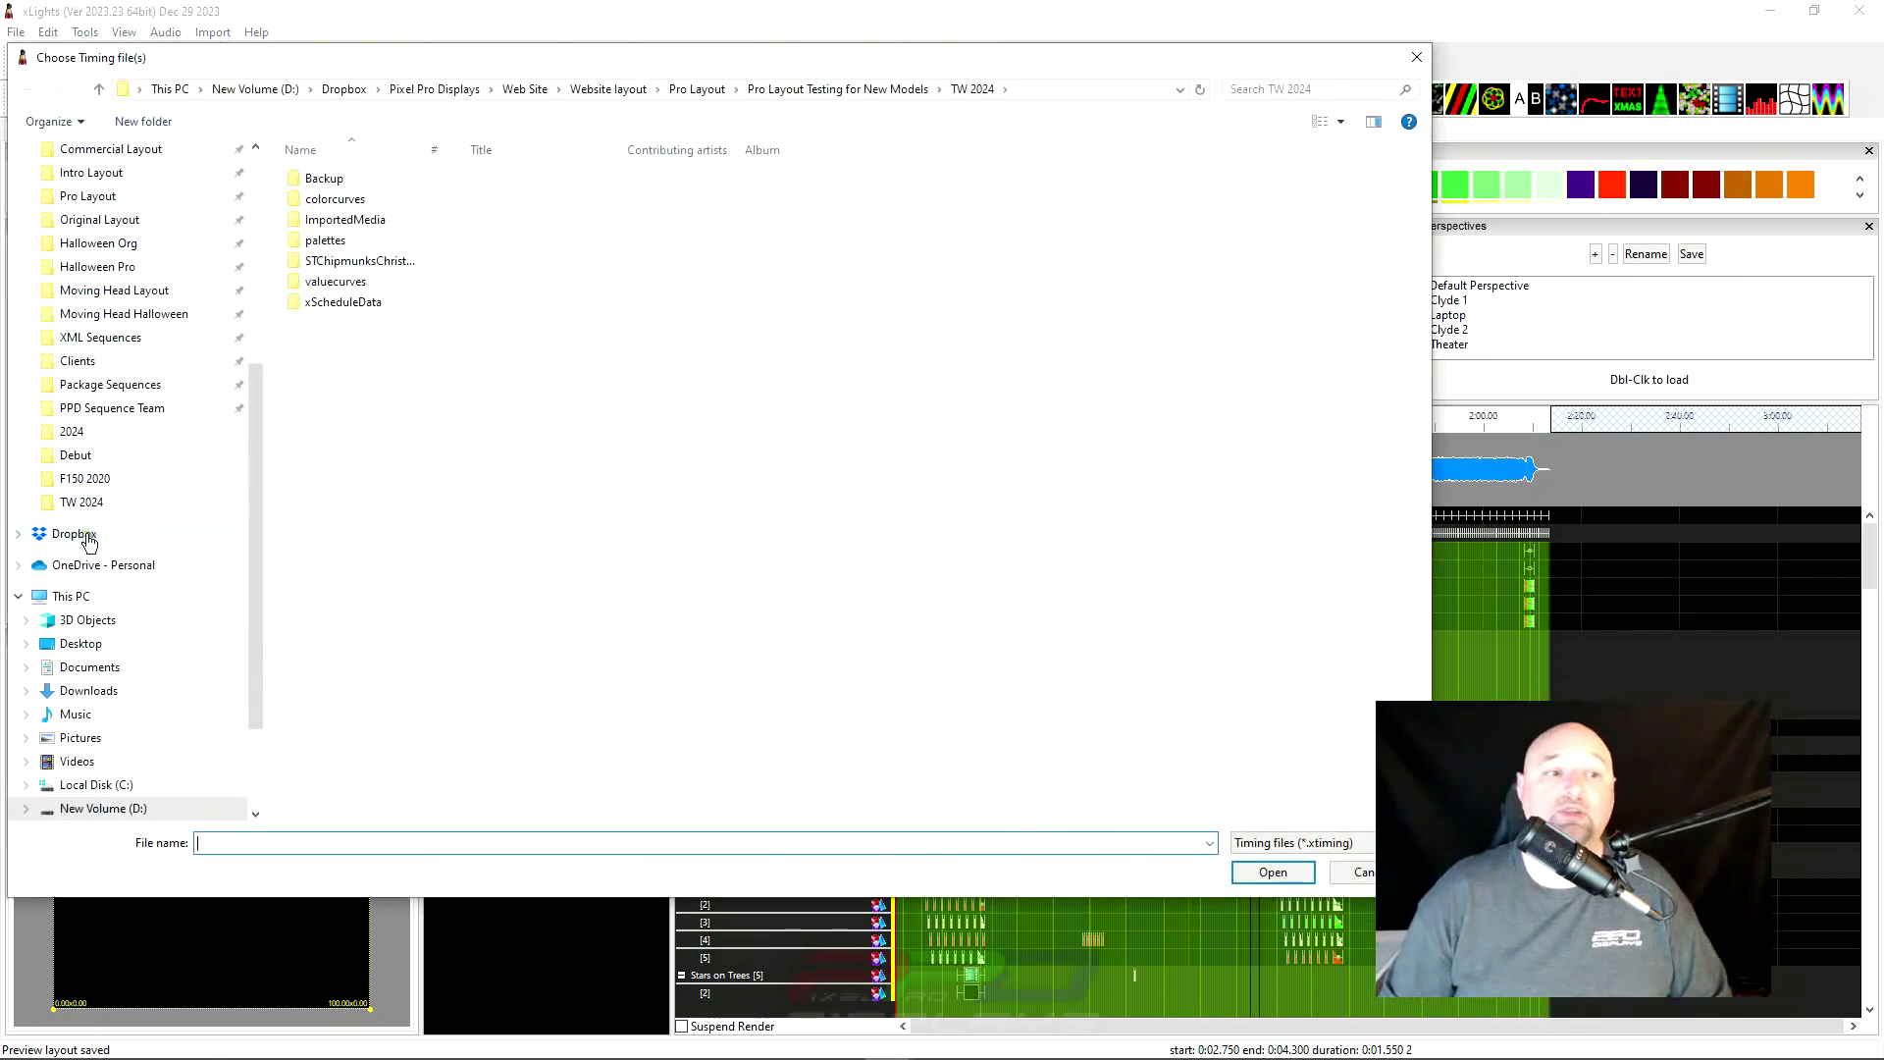
{"action": "left_click", "coordinate": [77, 507]}
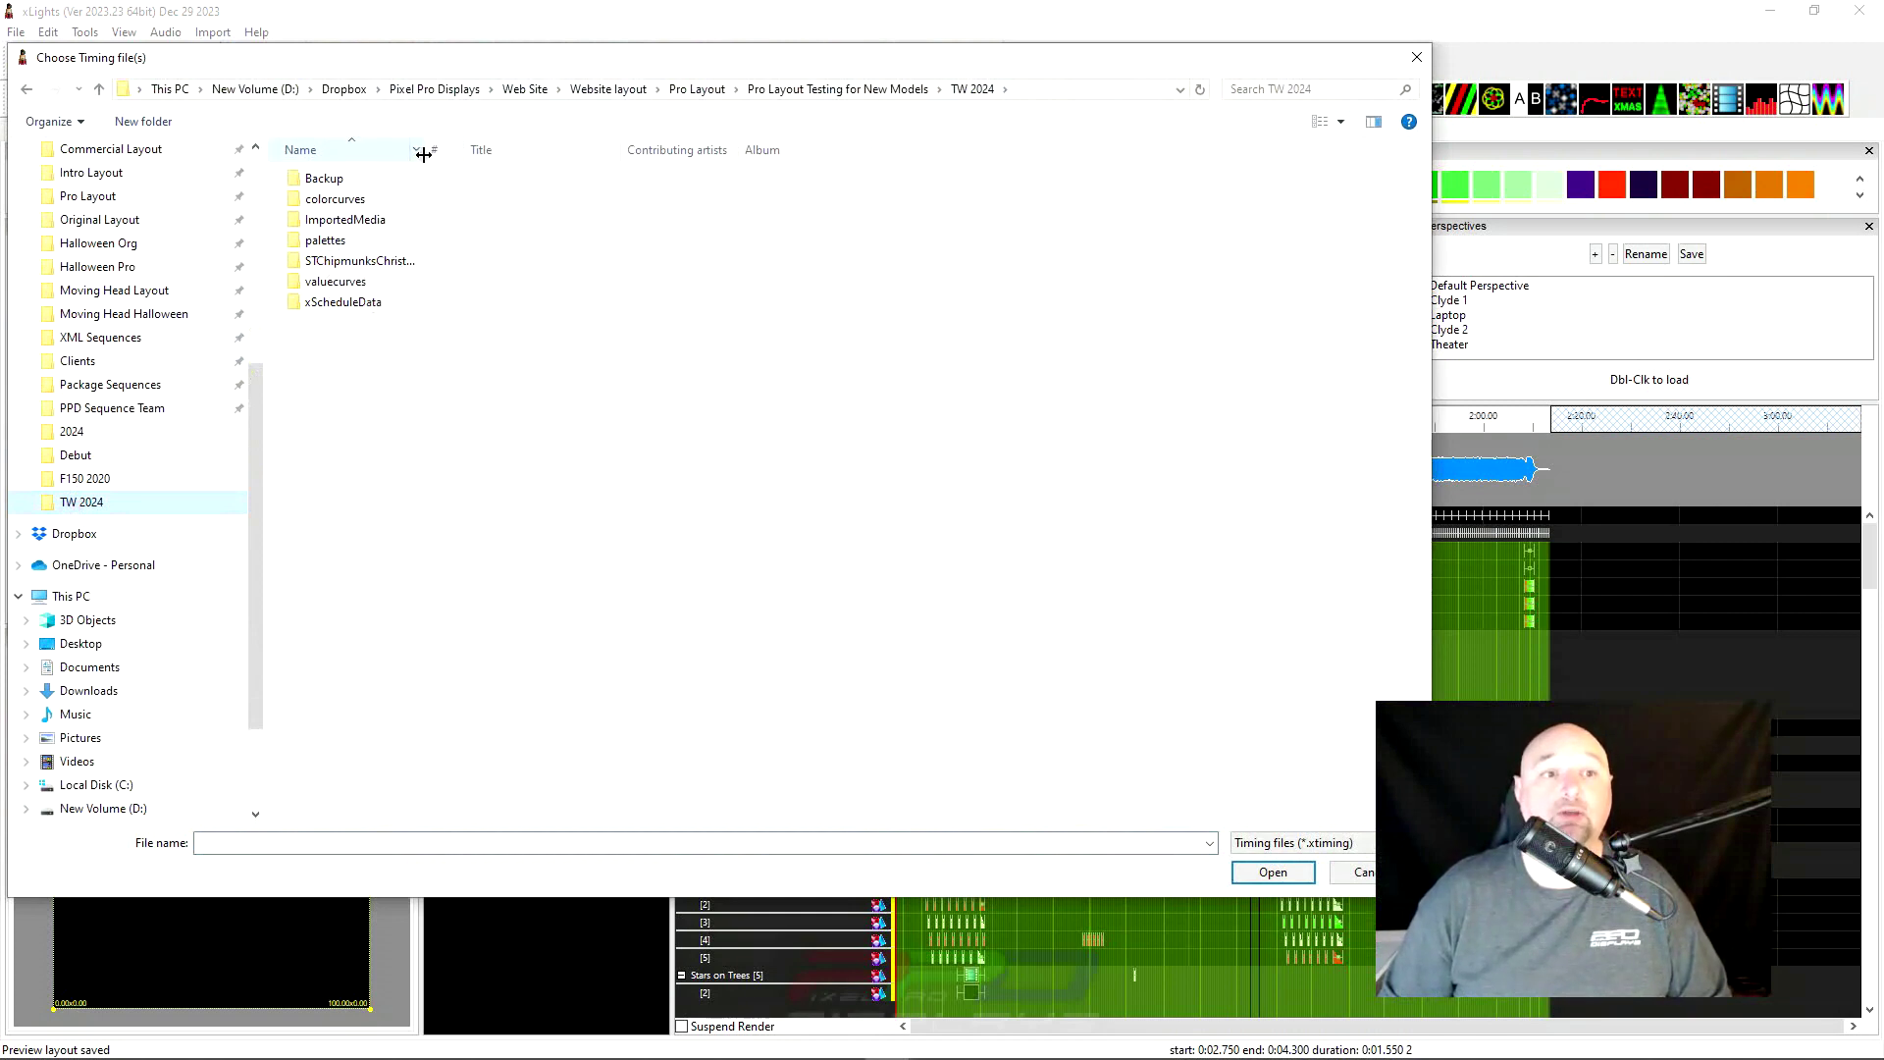
{"action": "left_click_drag", "start_coordinate": [525, 152], "coordinate": [516, 152]}
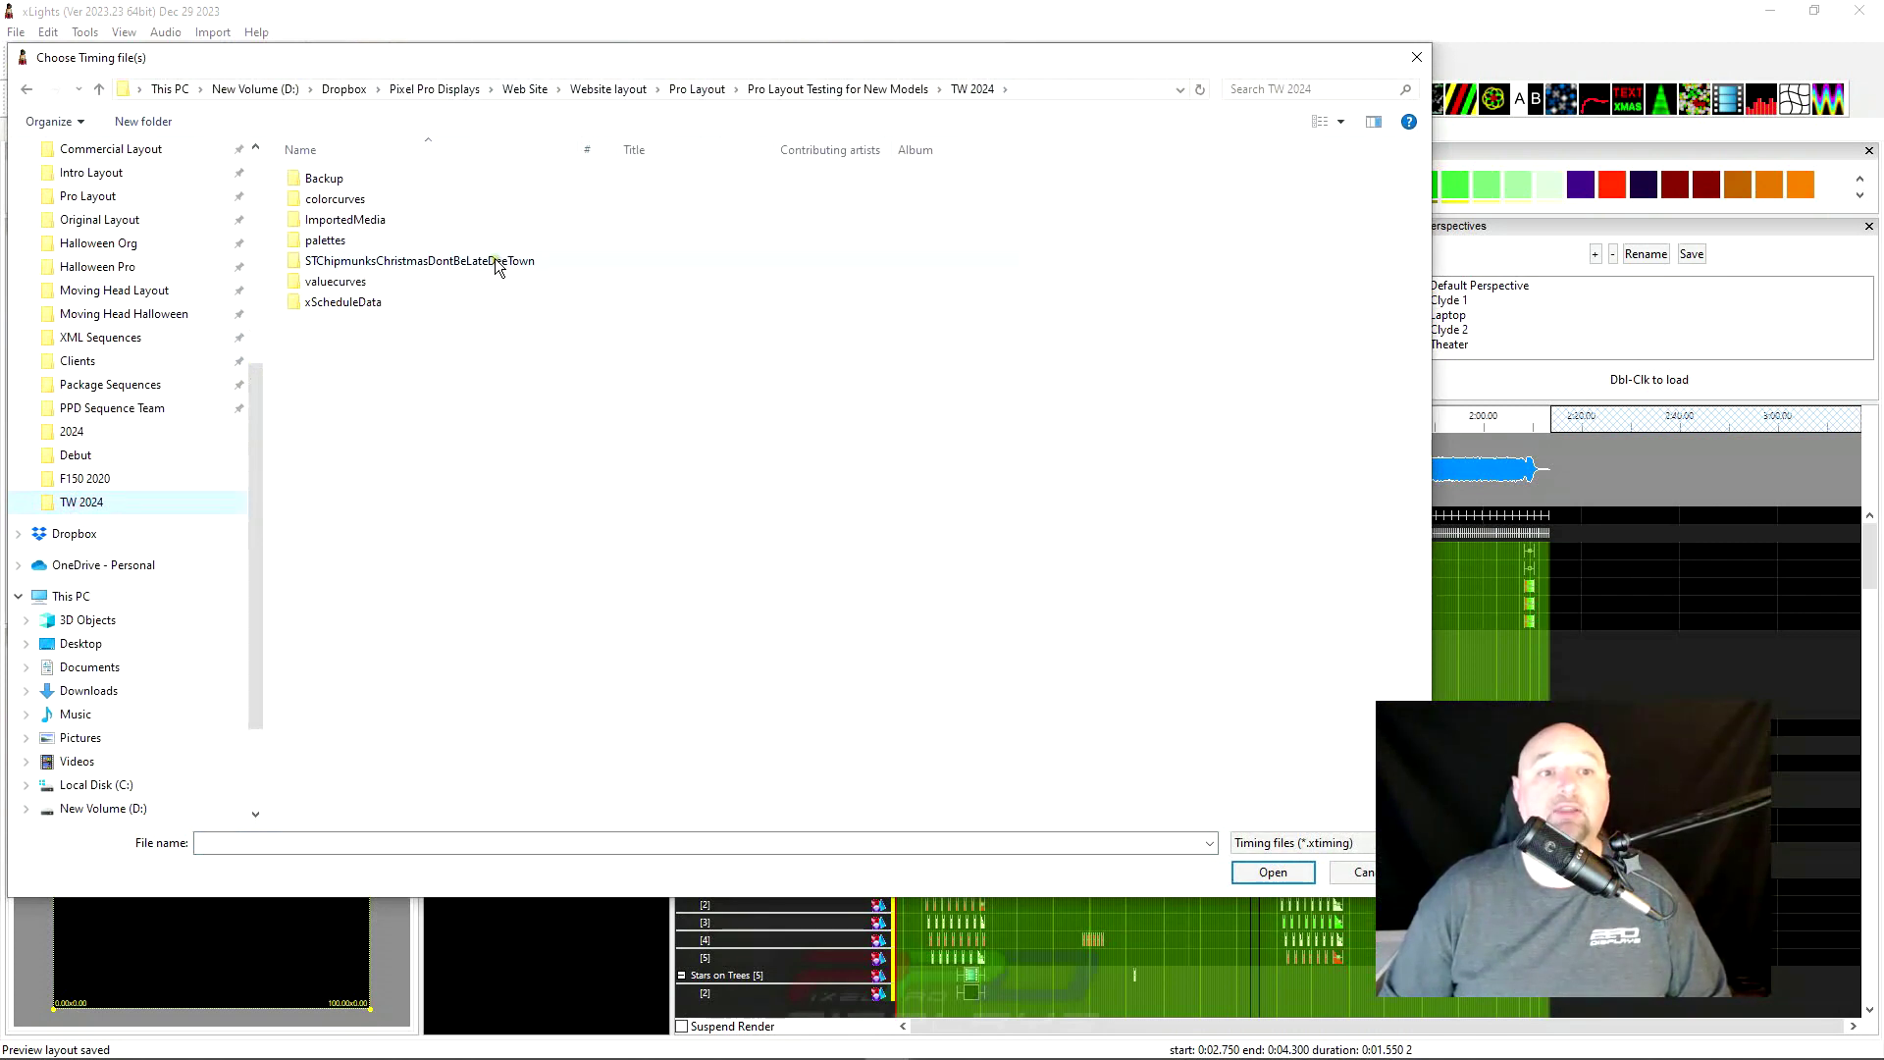
{"action": "double_click", "coordinate": [463, 261]}
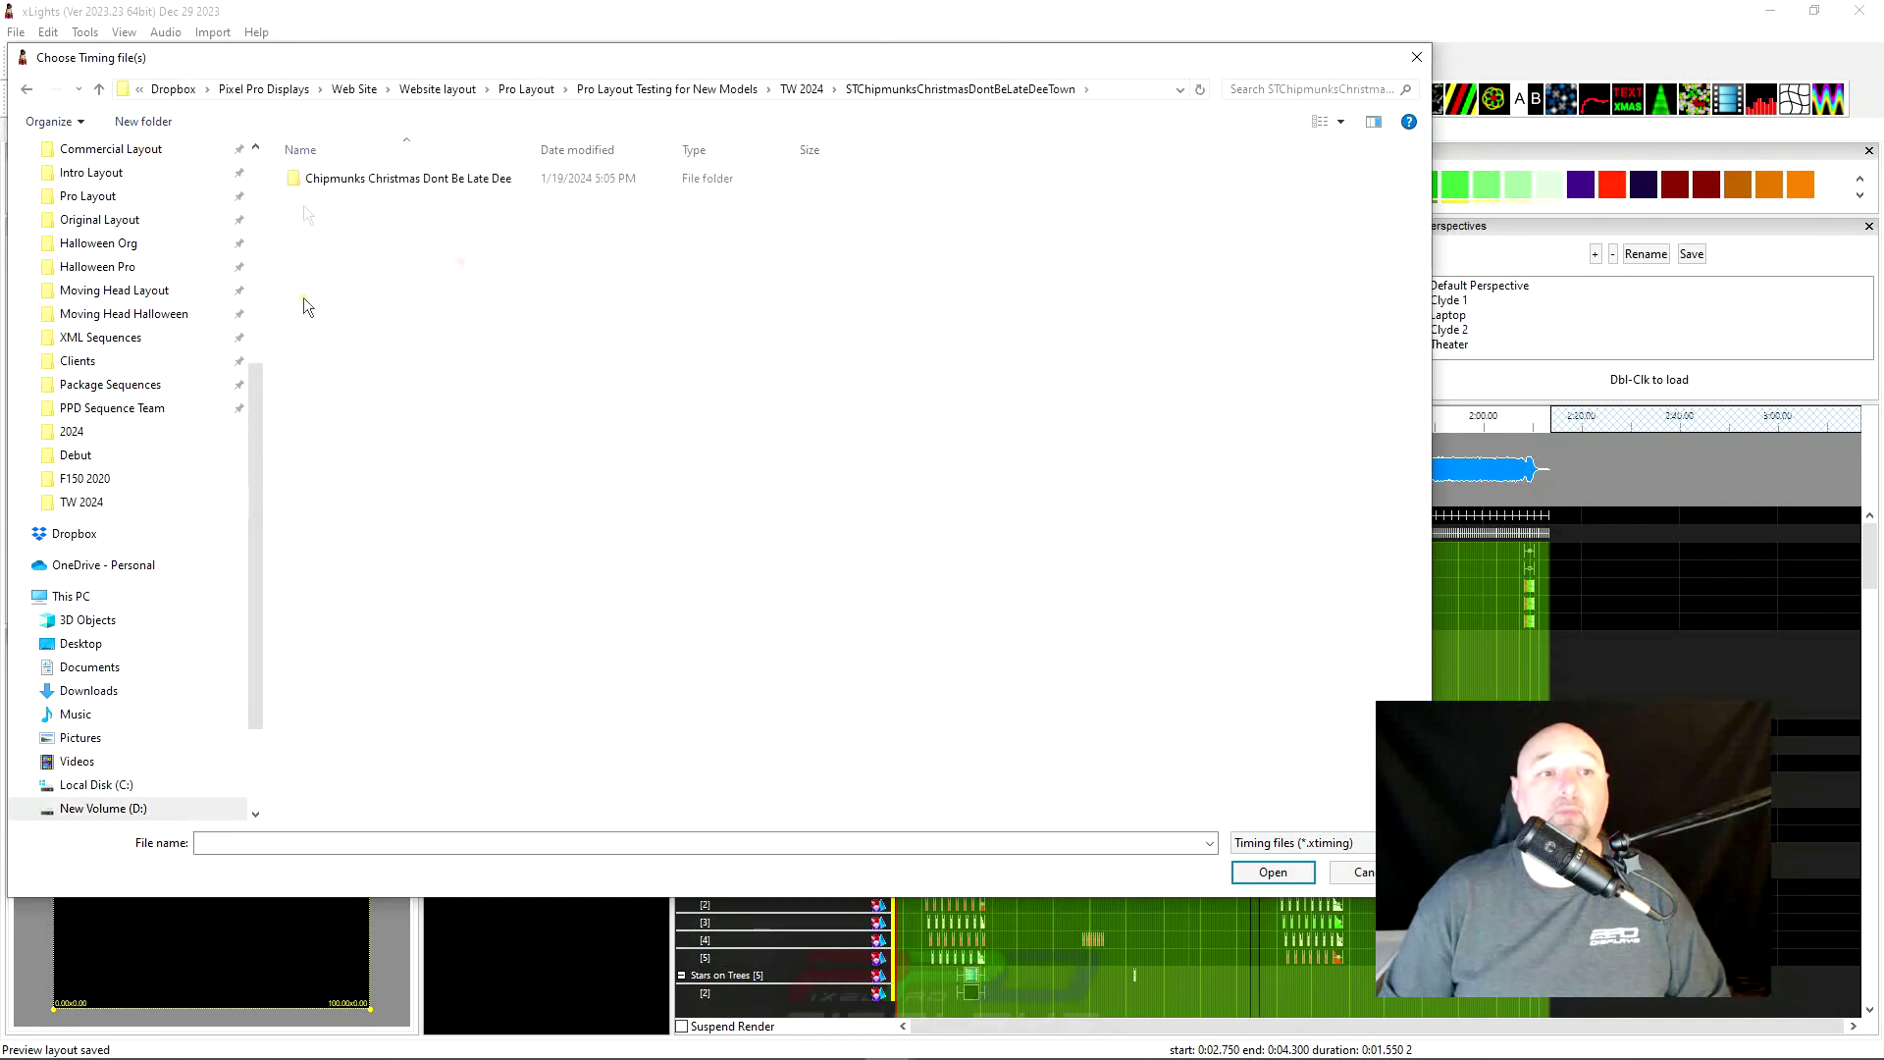
{"action": "double_click", "coordinate": [314, 188]}
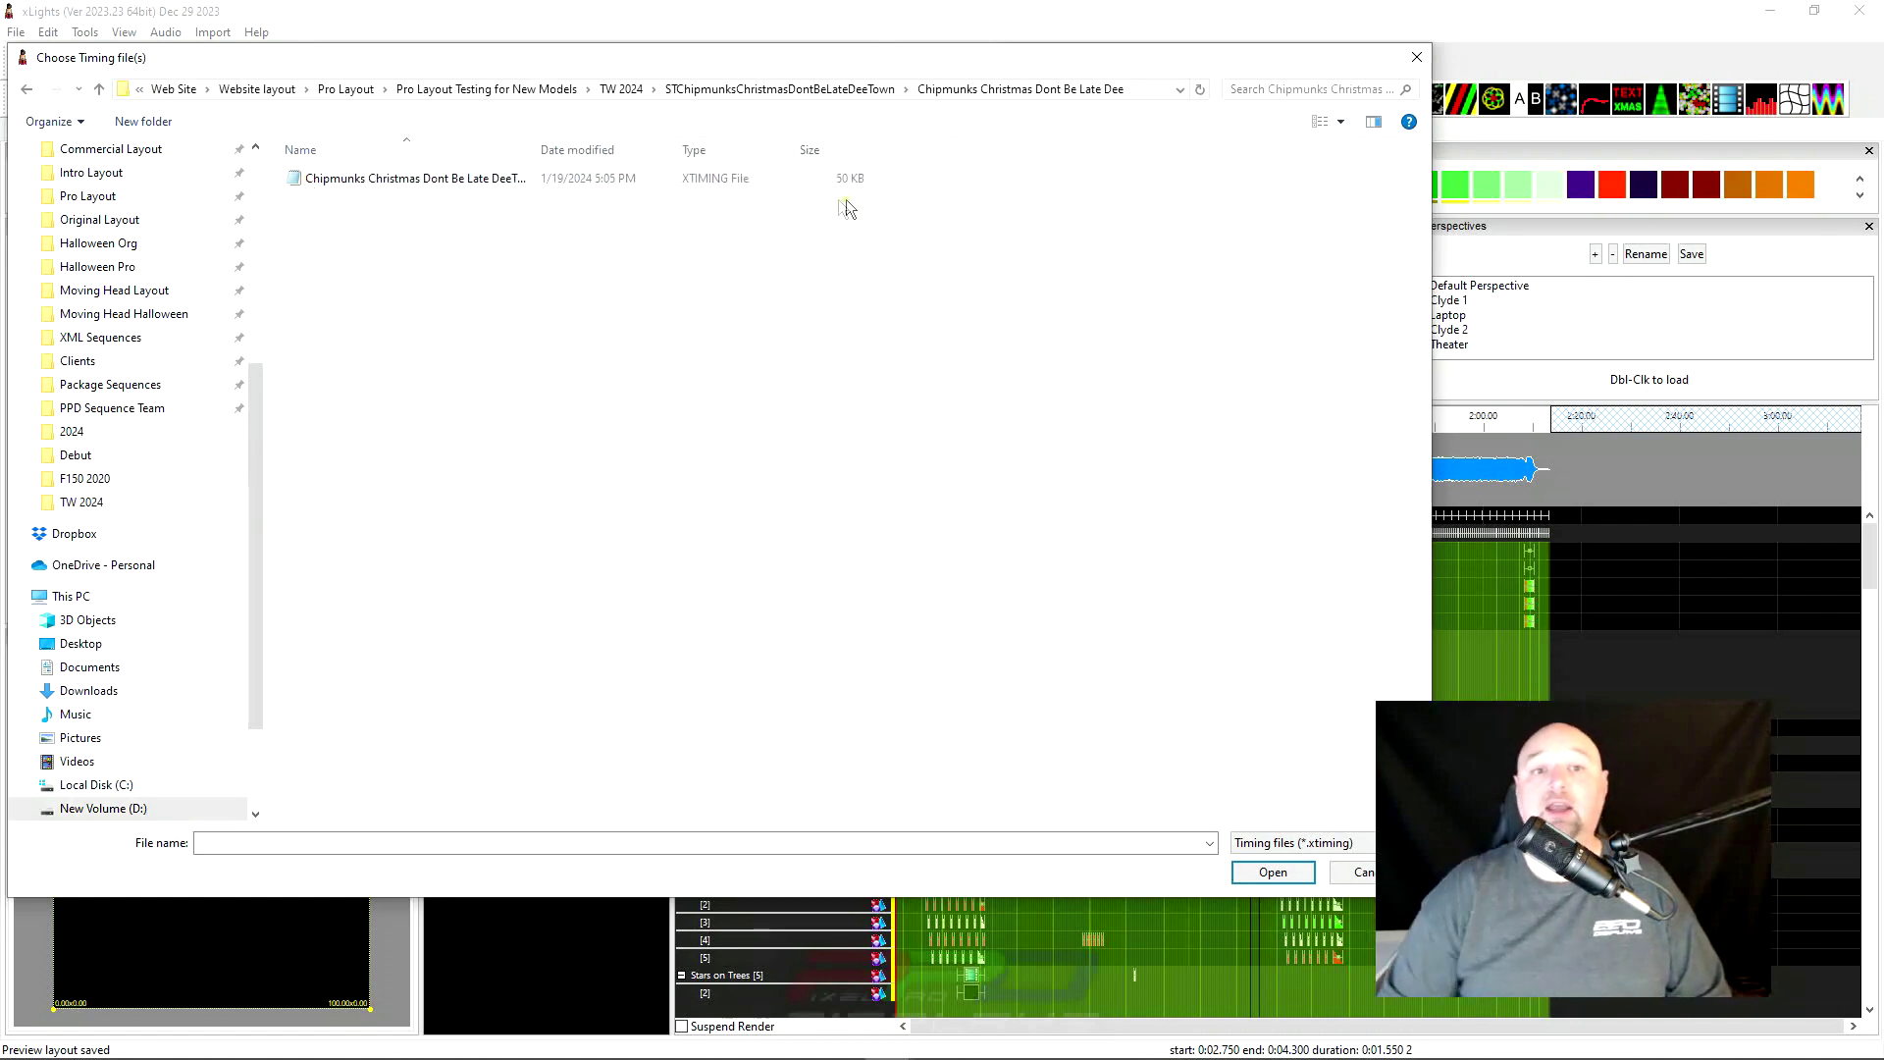
{"action": "left_click", "coordinate": [396, 178]}
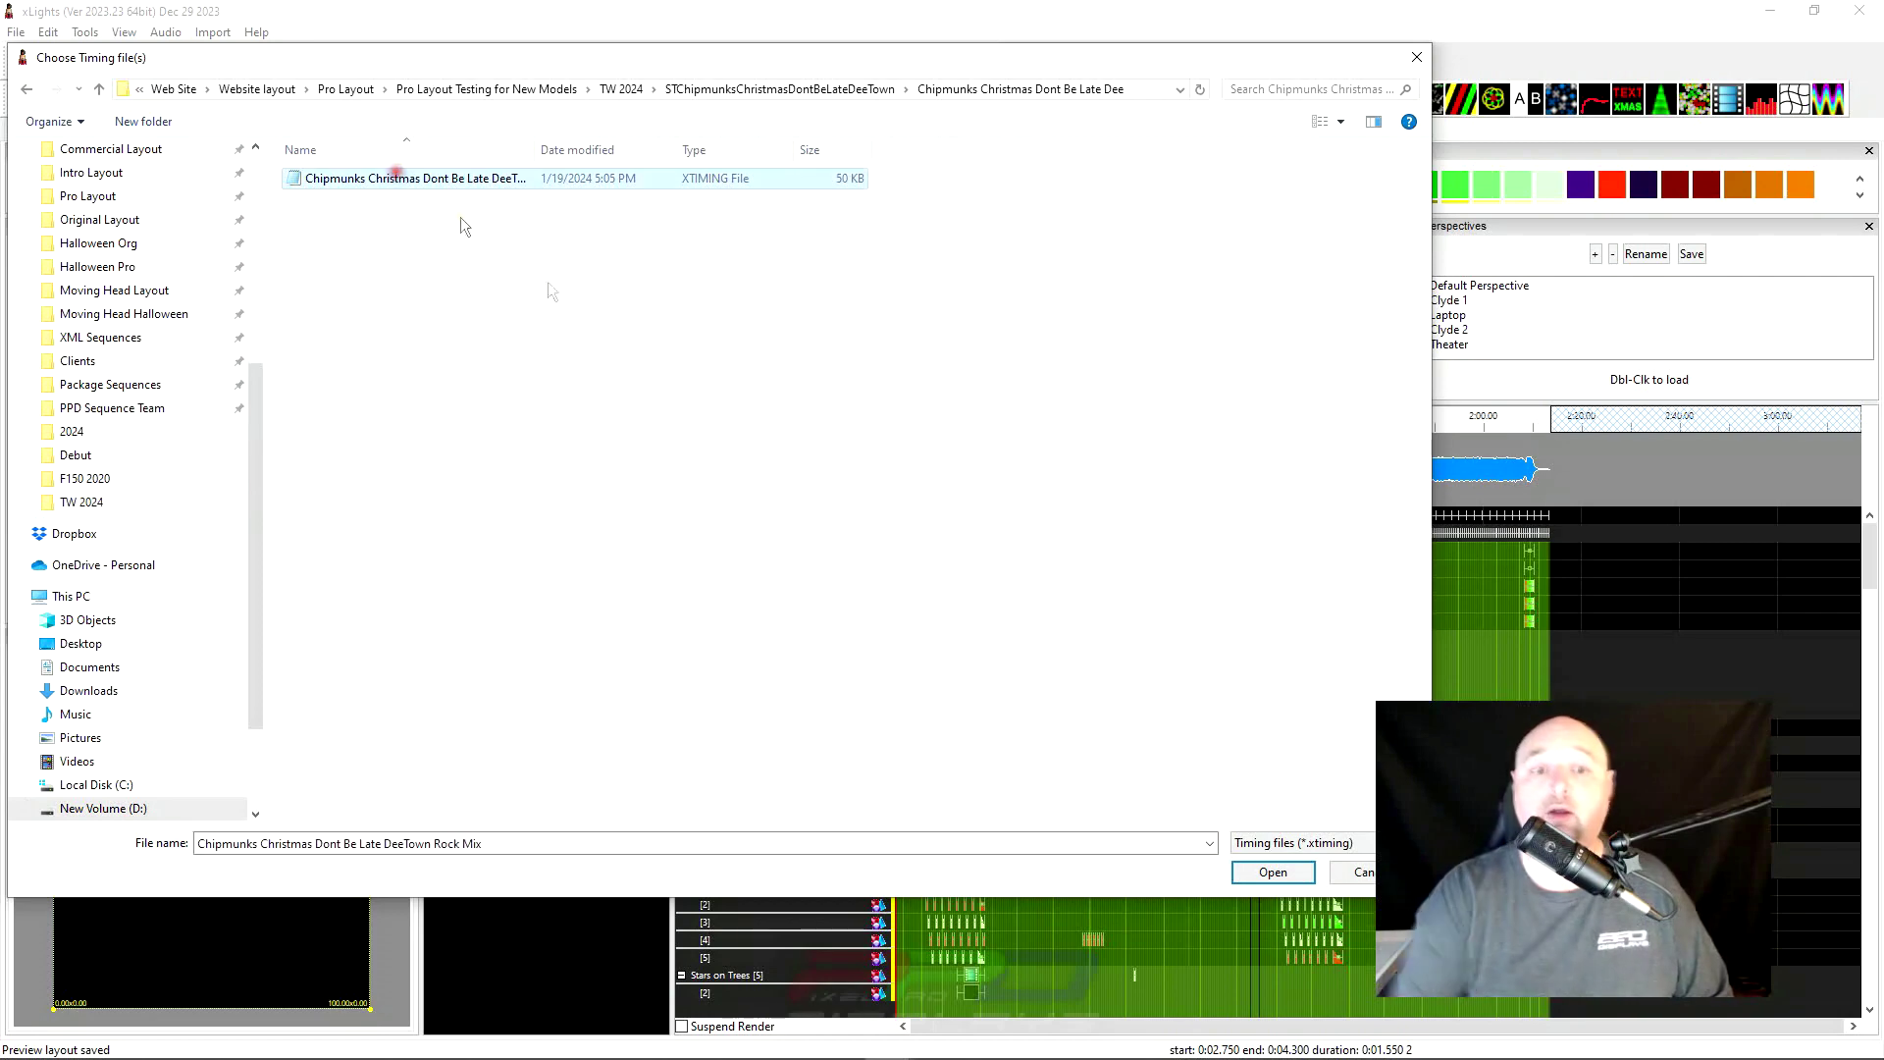
{"action": "left_click", "coordinate": [1272, 872]}
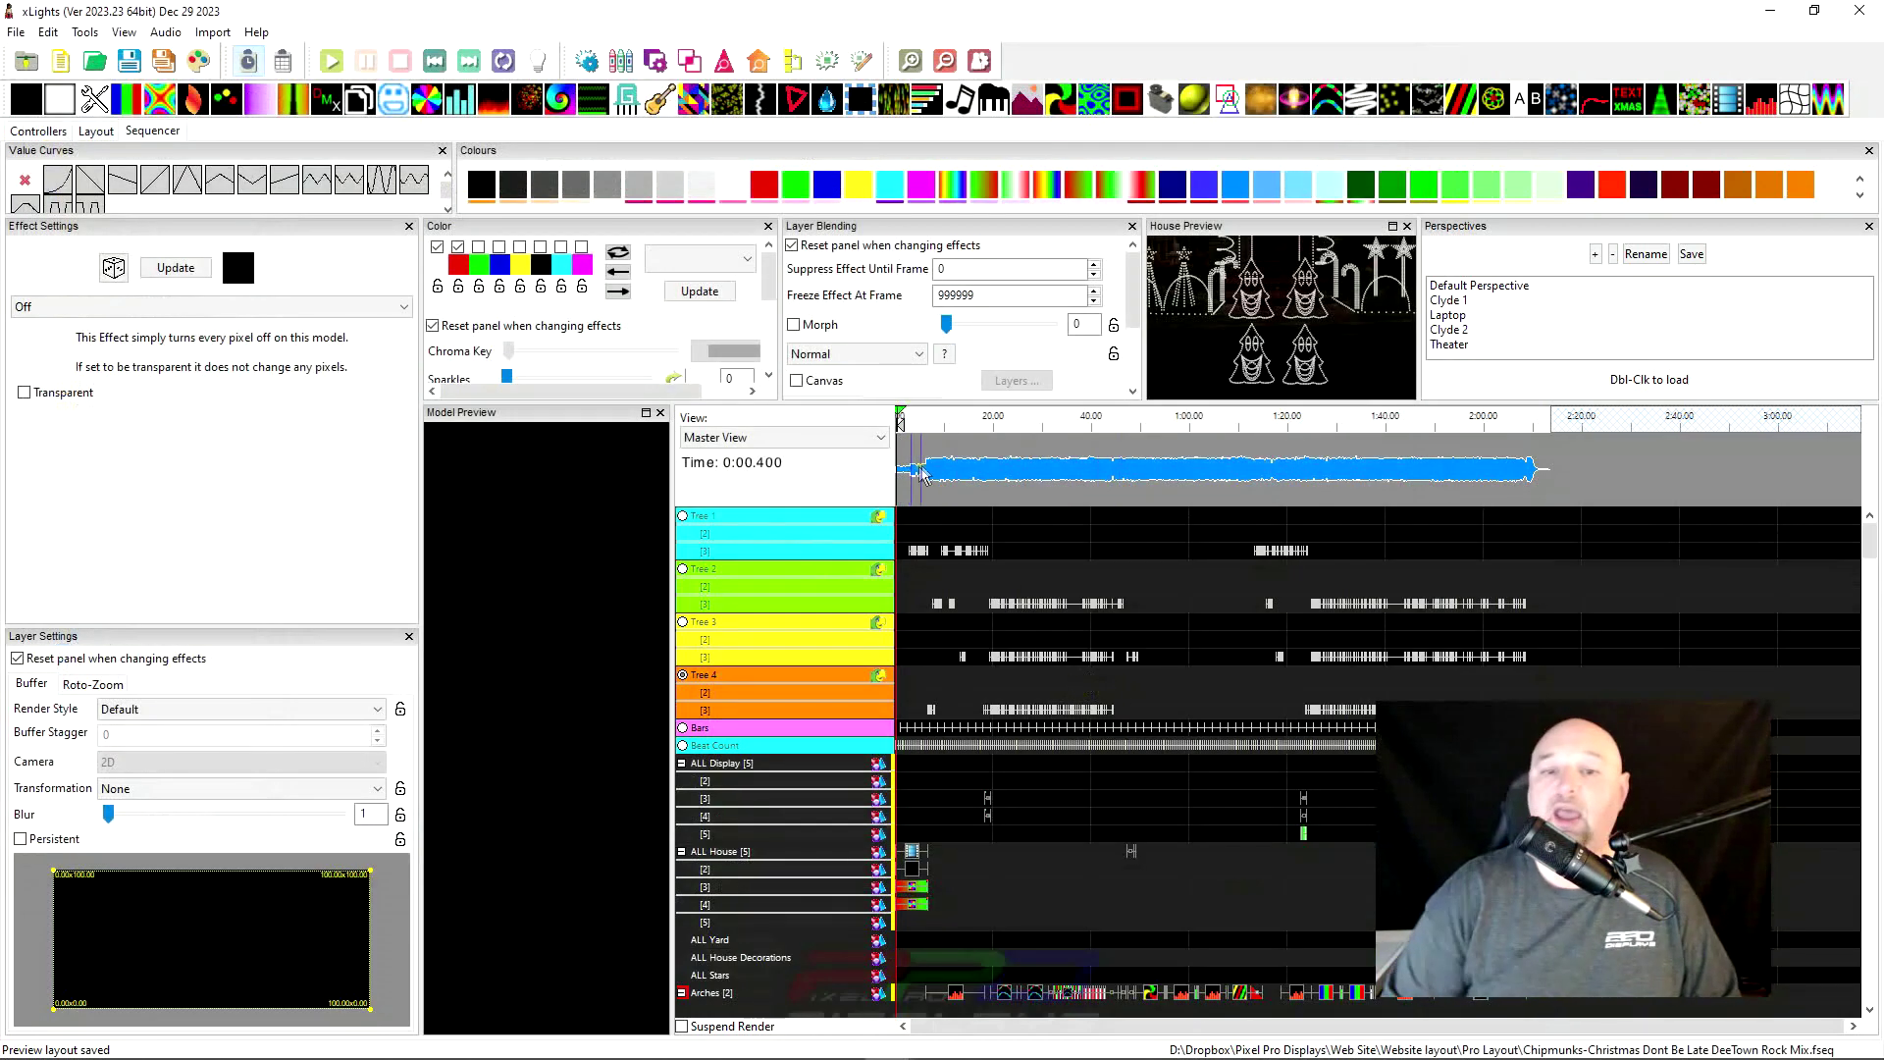
{"action": "scroll", "coordinate": [921, 472], "scroll_direction": "up", "scroll_amount": 2}
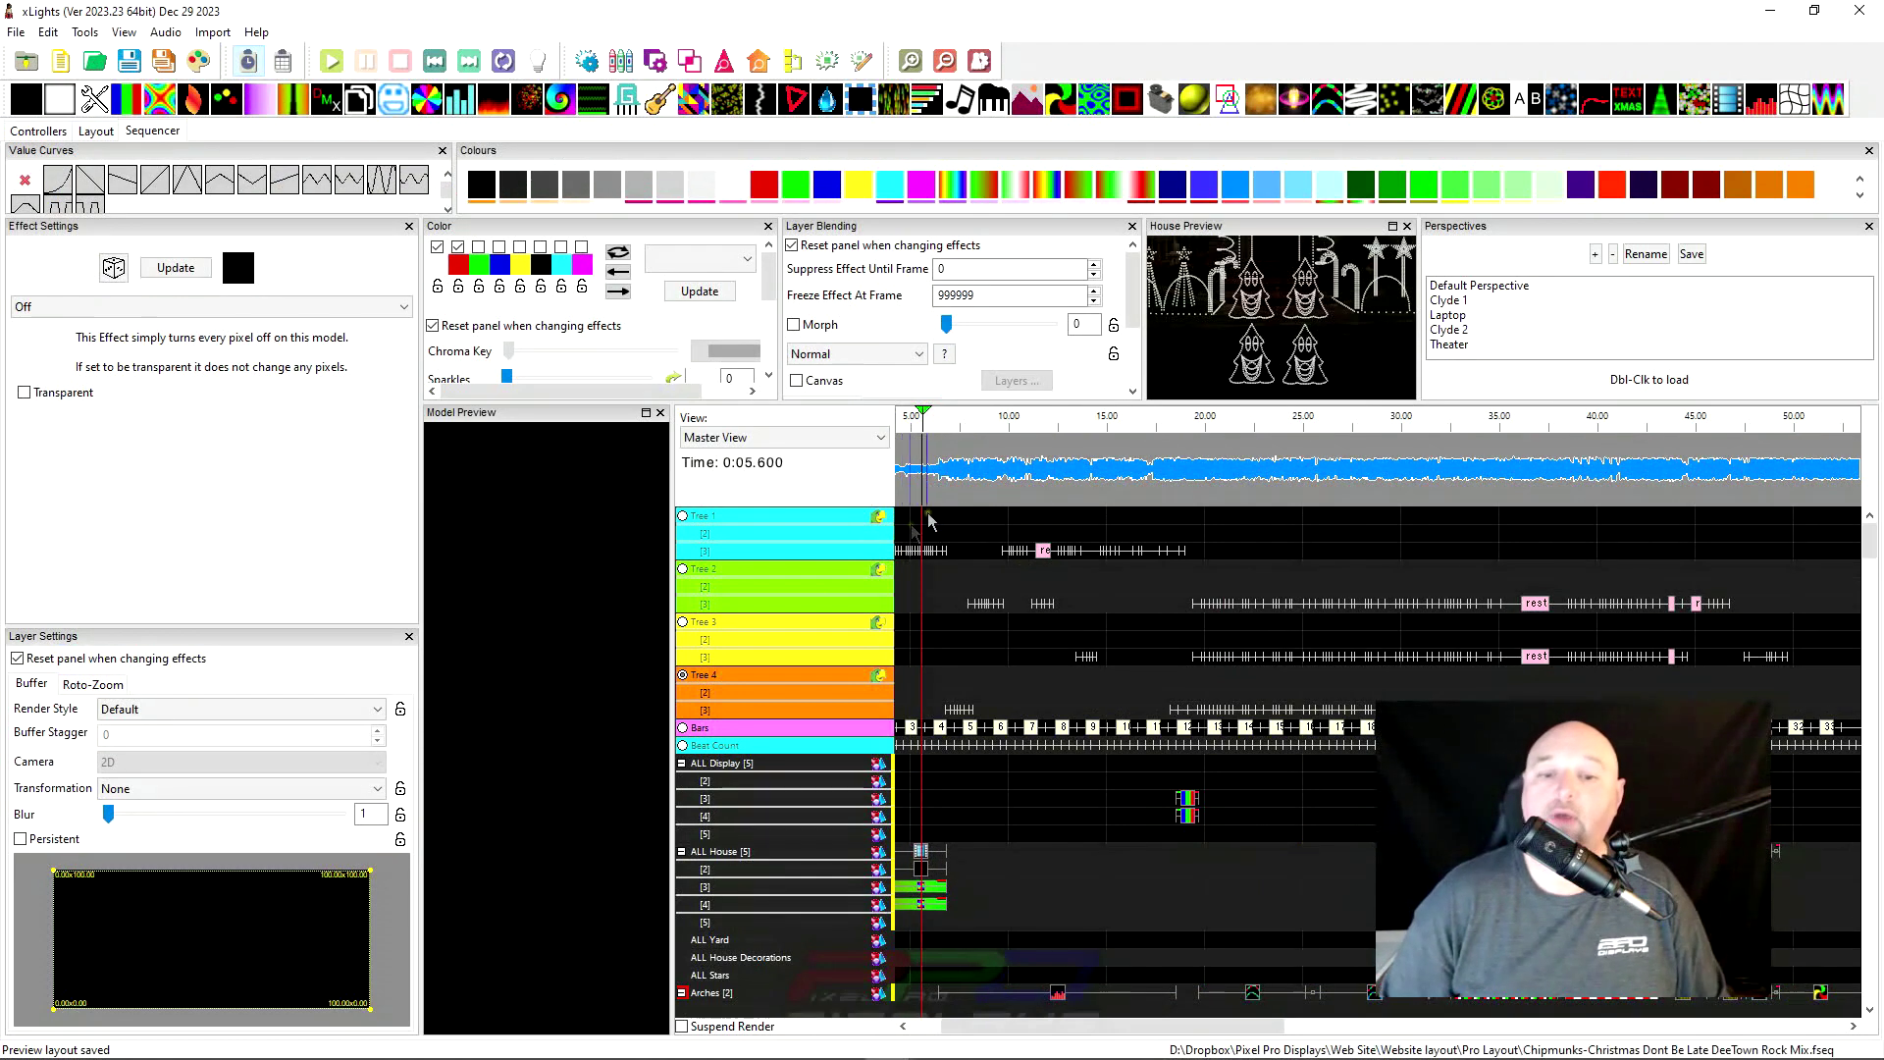
{"action": "scroll", "coordinate": [937, 483], "scroll_direction": "left", "scroll_amount": 3}
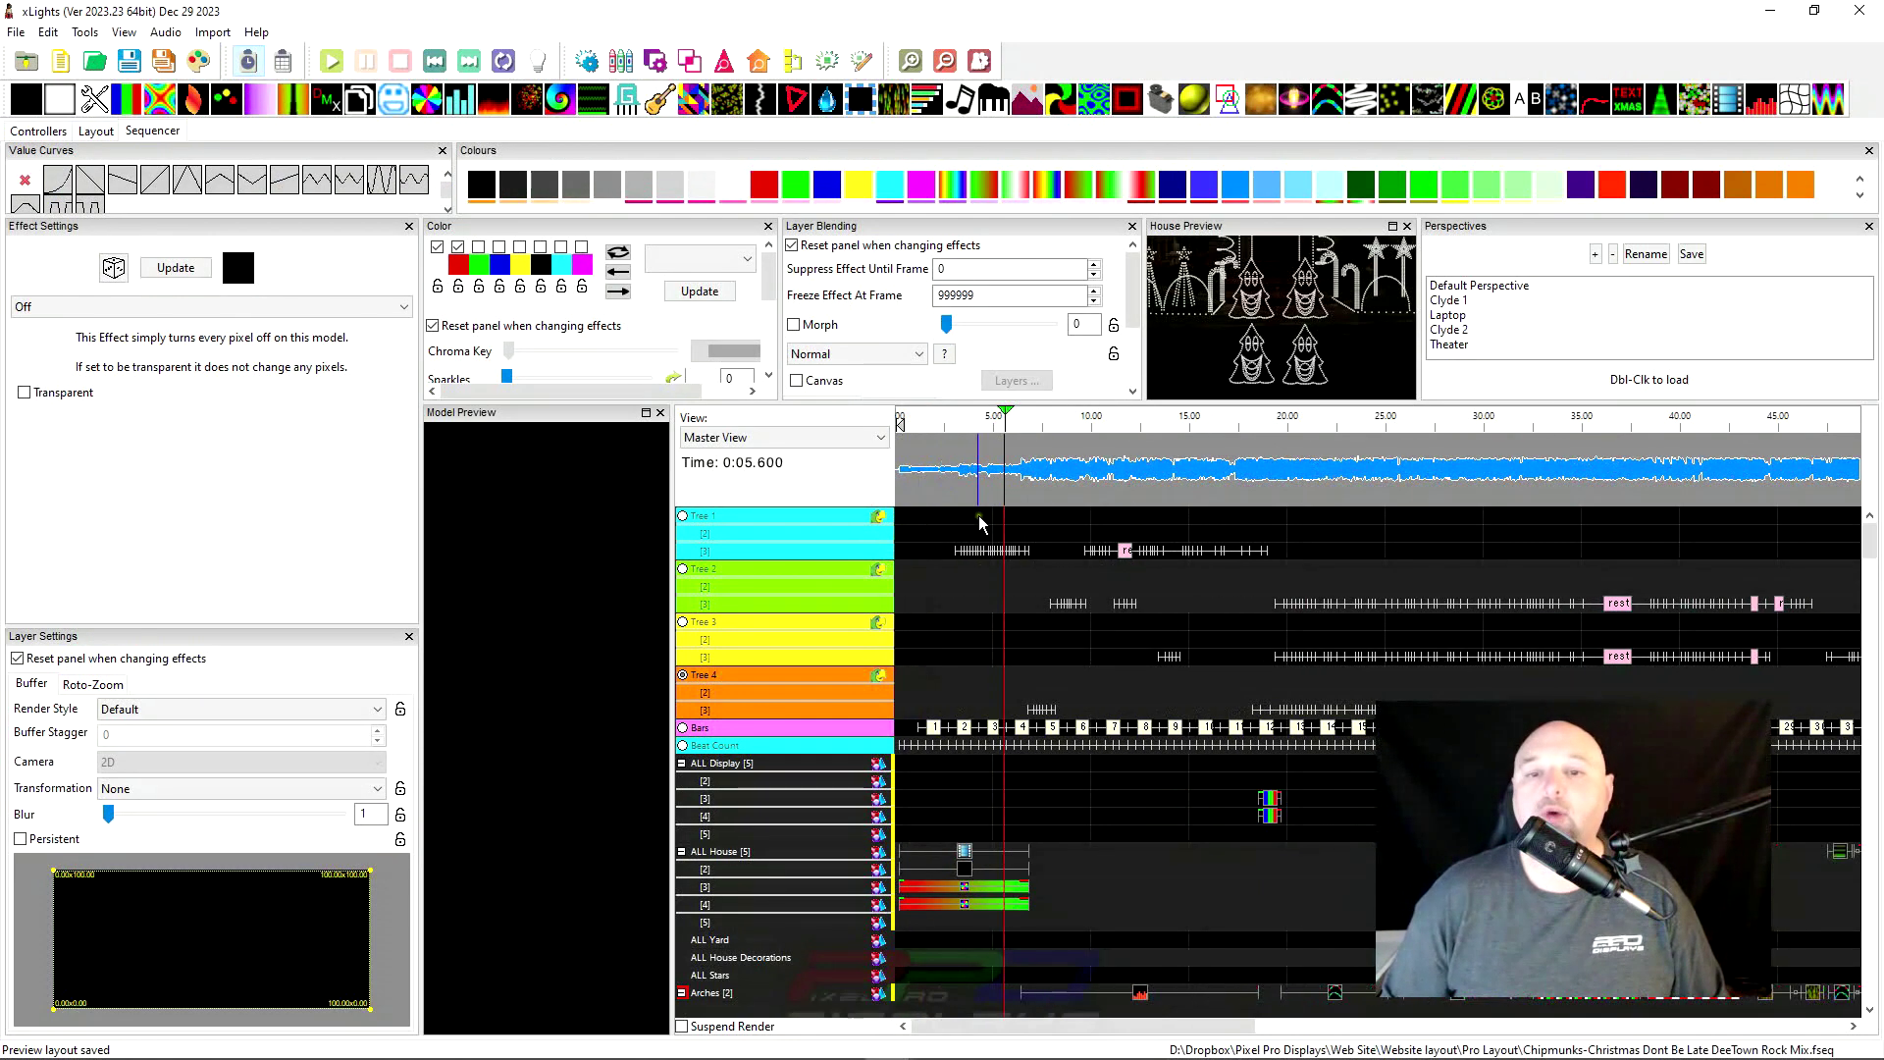
{"action": "left_click", "coordinate": [972, 469]}
{"action": "key", "text": "space"}
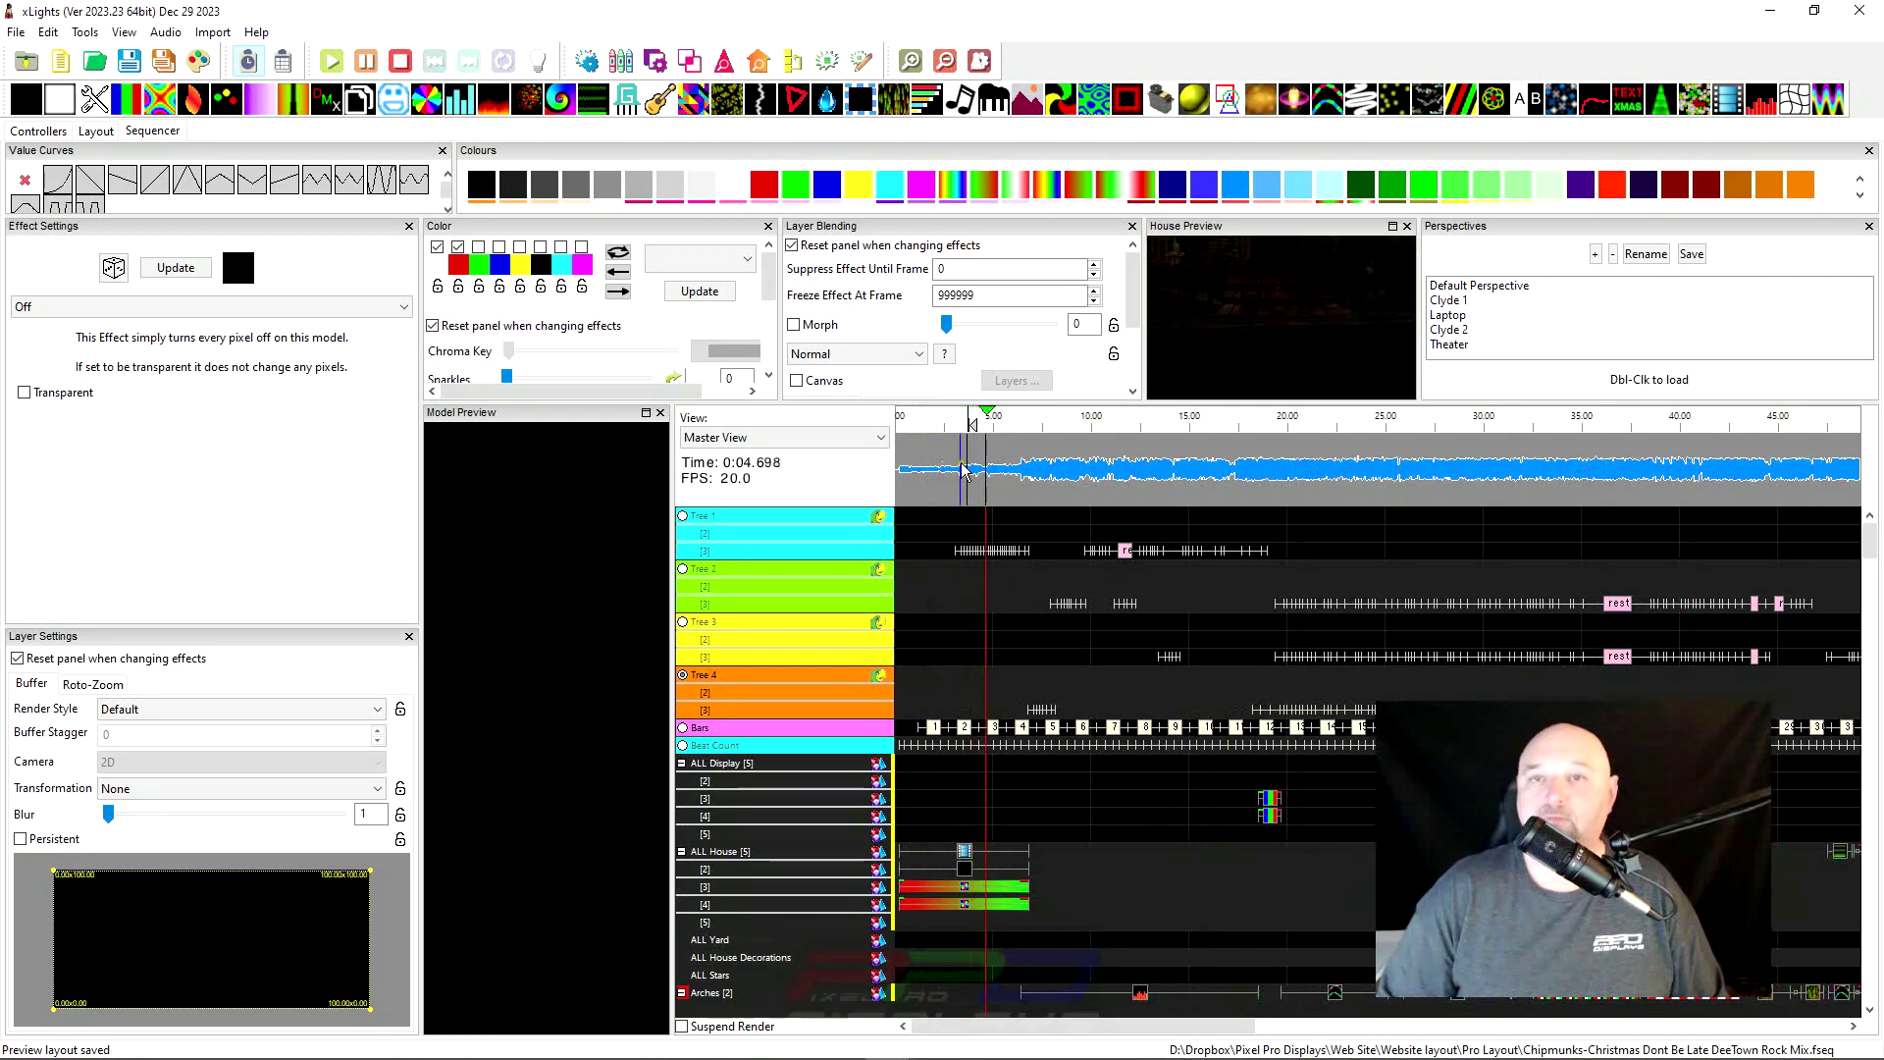
{"action": "key", "text": "space"}
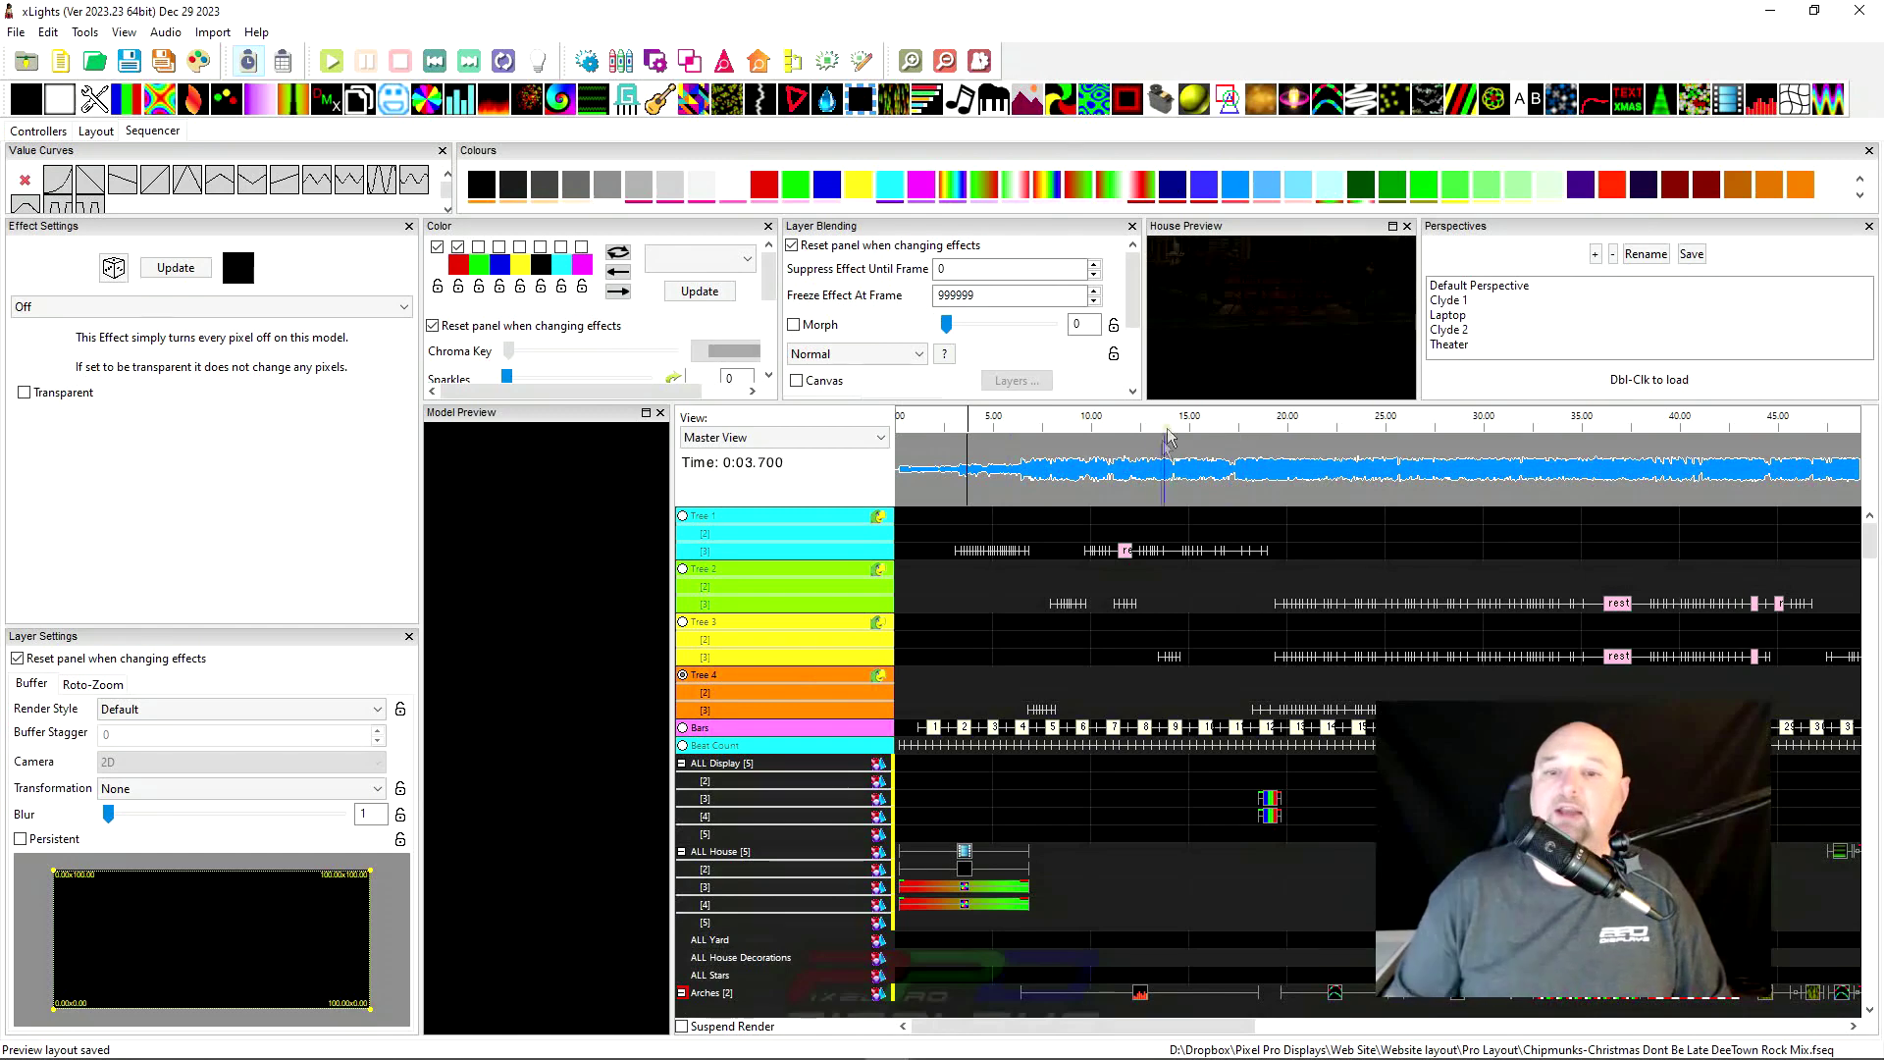
{"action": "left_click", "coordinate": [1156, 469]}
{"action": "scroll", "coordinate": [1155, 468], "scroll_direction": "up", "scroll_amount": 5}
{"action": "scroll", "coordinate": [1133, 618], "scroll_direction": "down", "scroll_amount": 2}
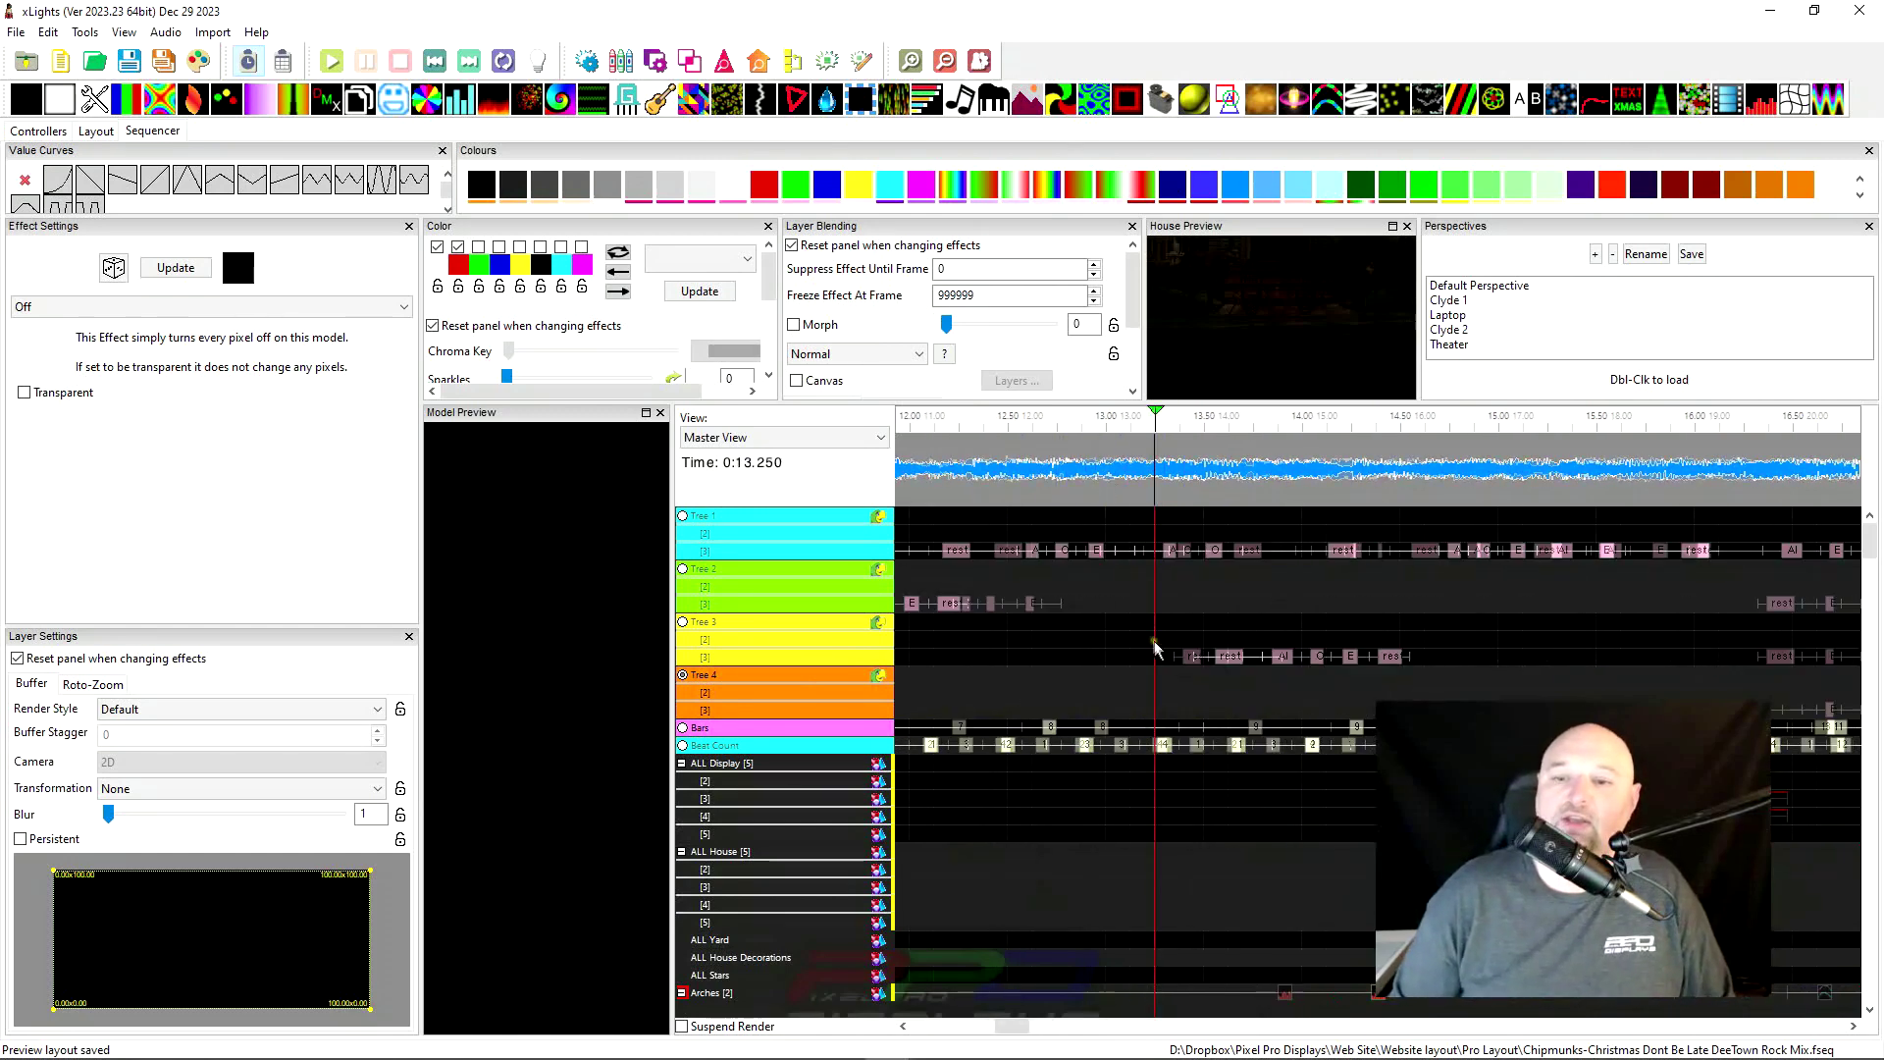
{"action": "scroll", "coordinate": [1089, 590], "scroll_direction": "down", "scroll_amount": 2}
{"action": "scroll", "coordinate": [1045, 567], "scroll_direction": "down", "scroll_amount": 1}
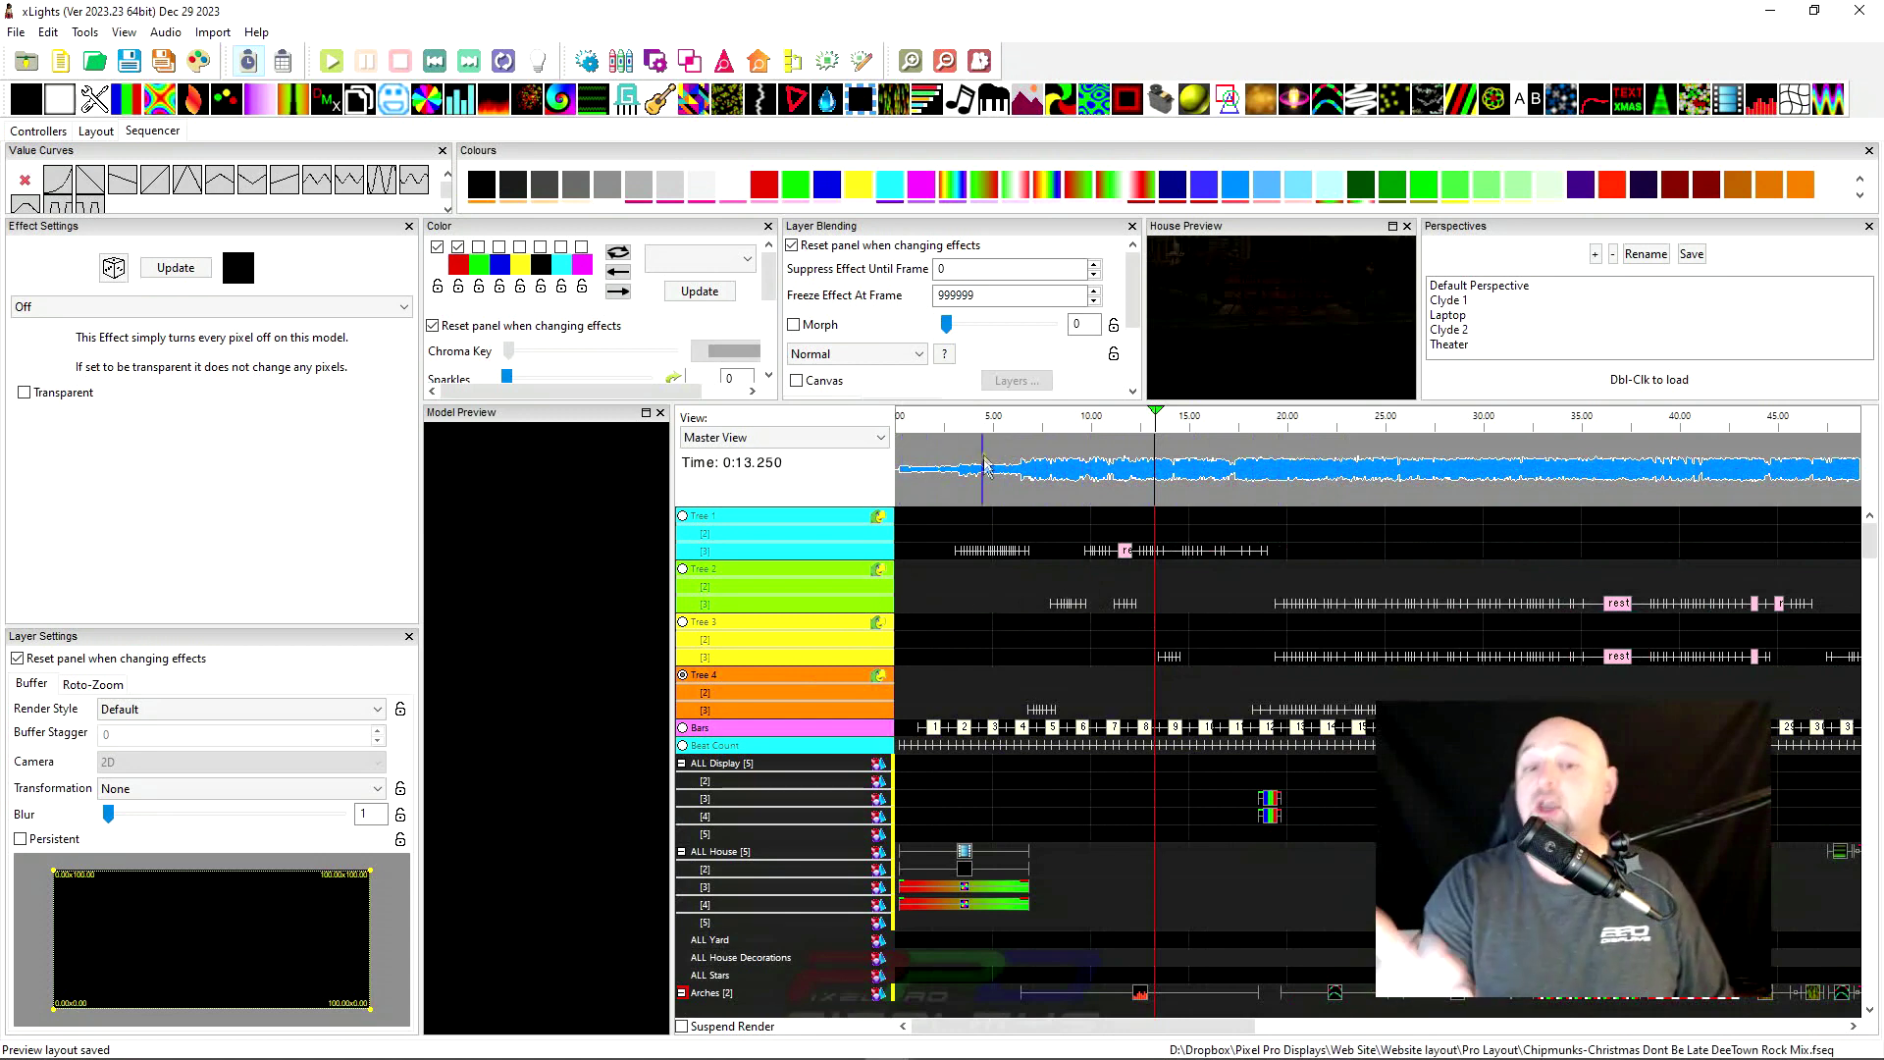
{"action": "left_click", "coordinate": [954, 490]}
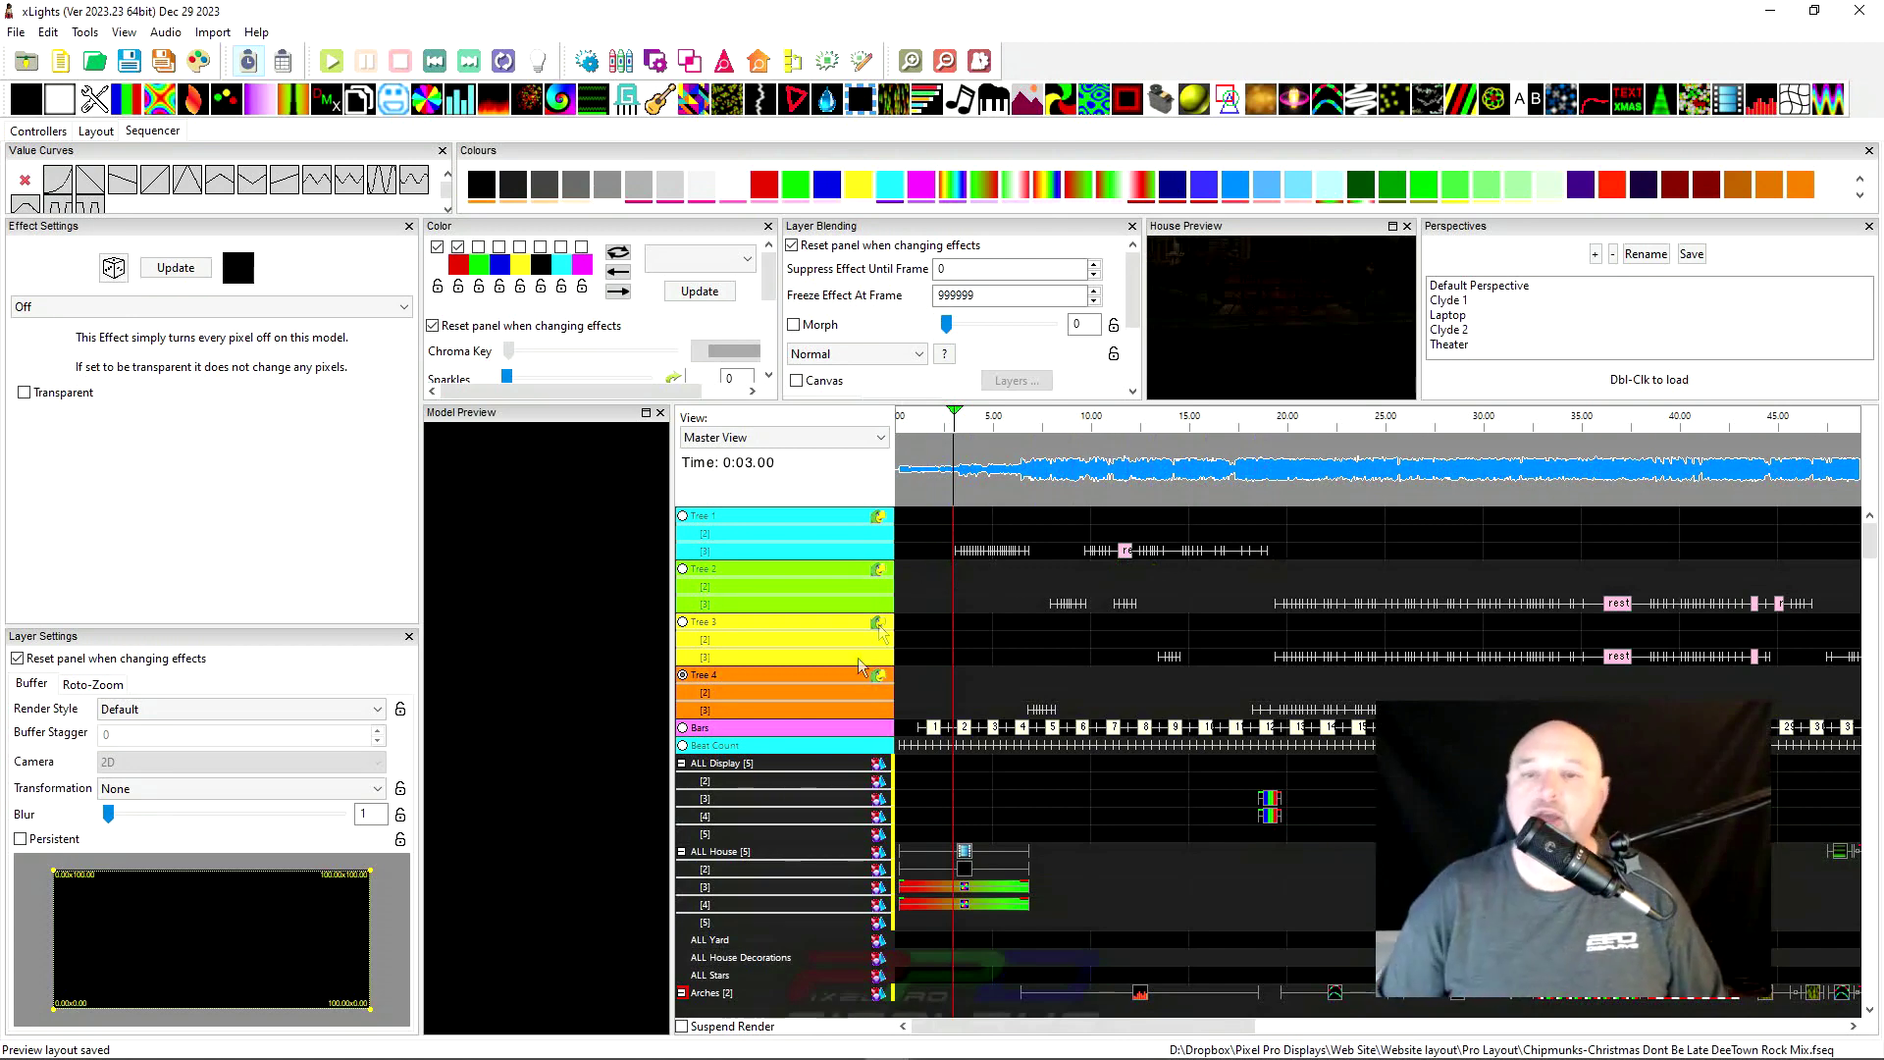
{"action": "scroll", "coordinate": [902, 833], "scroll_direction": "down", "scroll_amount": 2}
{"action": "scroll", "coordinate": [901, 833], "scroll_direction": "down", "scroll_amount": 2}
{"action": "scroll", "coordinate": [913, 843], "scroll_direction": "down", "scroll_amount": 2}
{"action": "scroll", "coordinate": [924, 851], "scroll_direction": "down", "scroll_amount": 2}
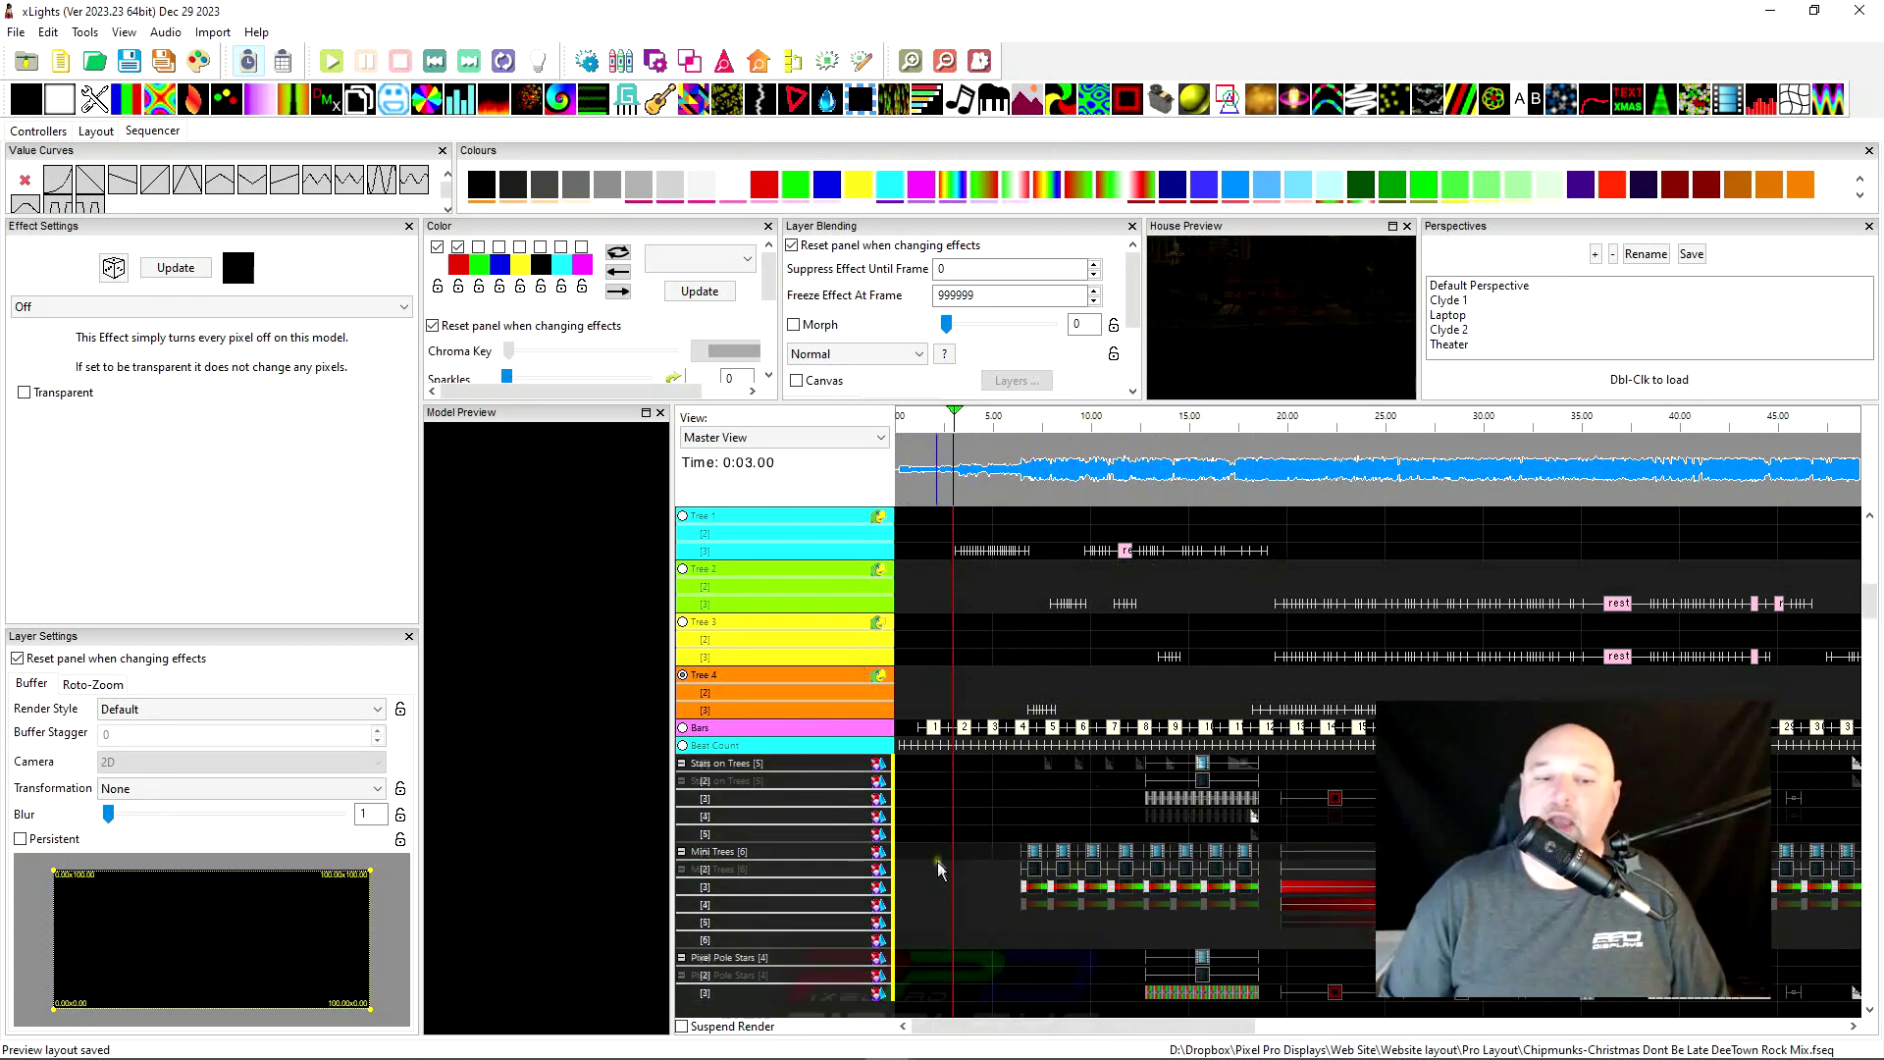
{"action": "scroll", "coordinate": [937, 863], "scroll_direction": "down", "scroll_amount": 2}
{"action": "scroll", "coordinate": [936, 869], "scroll_direction": "down", "scroll_amount": 2}
{"action": "scroll", "coordinate": [933, 887], "scroll_direction": "down", "scroll_amount": 2}
{"action": "scroll", "coordinate": [931, 908], "scroll_direction": "down", "scroll_amount": 2}
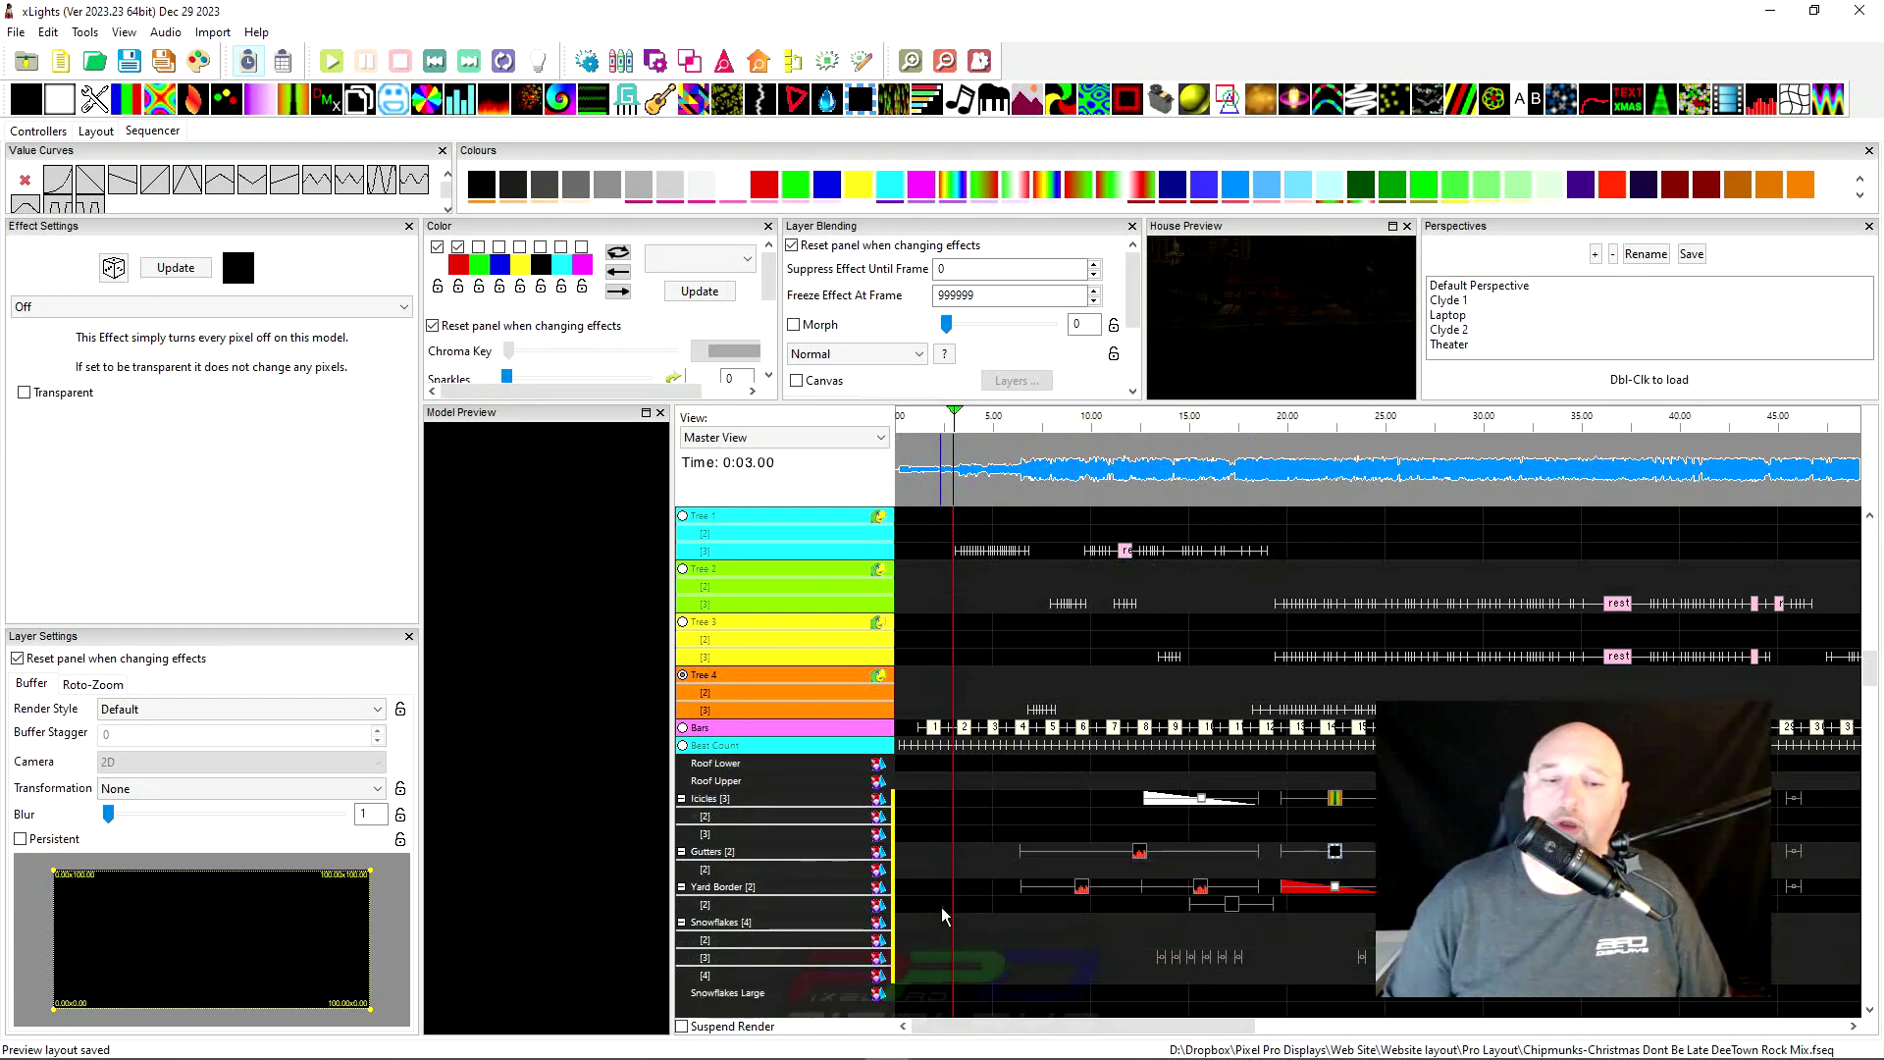
{"action": "scroll", "coordinate": [927, 928], "scroll_direction": "down", "scroll_amount": 2}
{"action": "scroll", "coordinate": [906, 945], "scroll_direction": "down", "scroll_amount": 2}
{"action": "scroll", "coordinate": [890, 944], "scroll_direction": "down", "scroll_amount": 2}
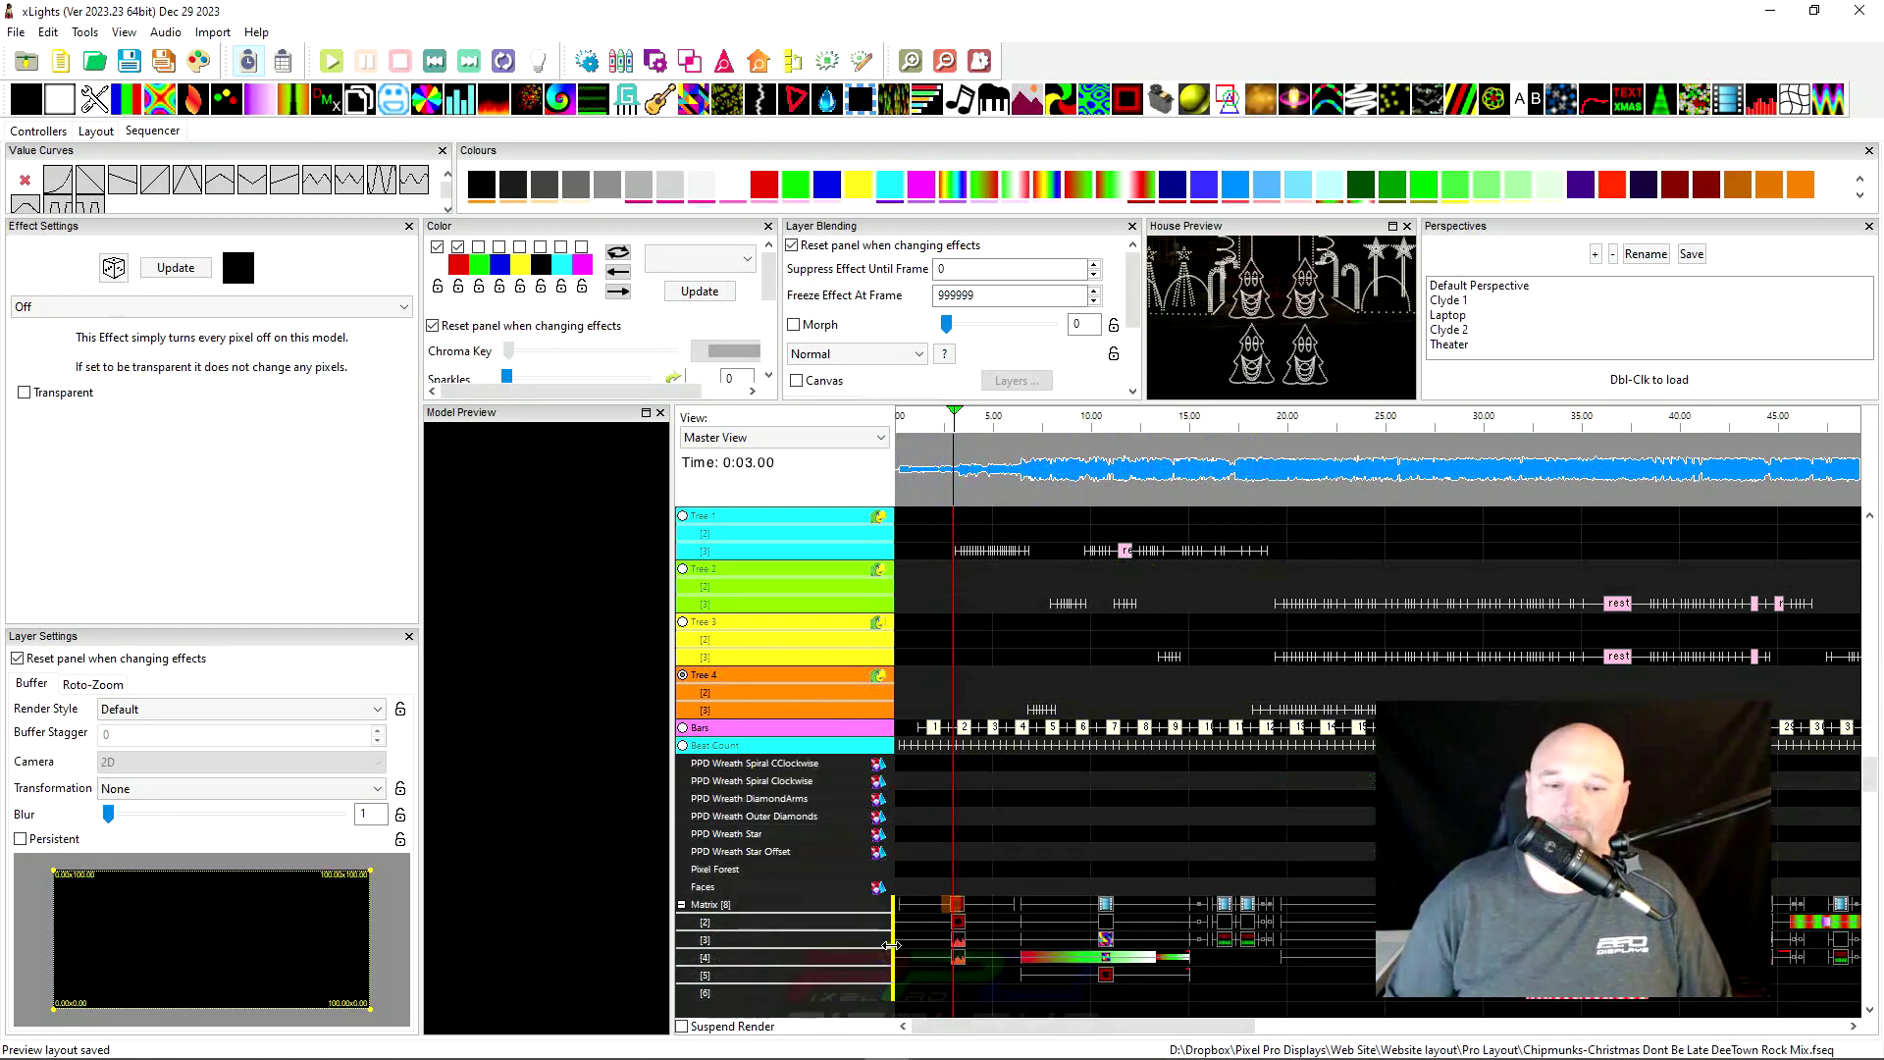
Expand the Faces group and drop a Faces effect on the first Lip row
{"action": "double_click", "coordinate": [814, 889]}
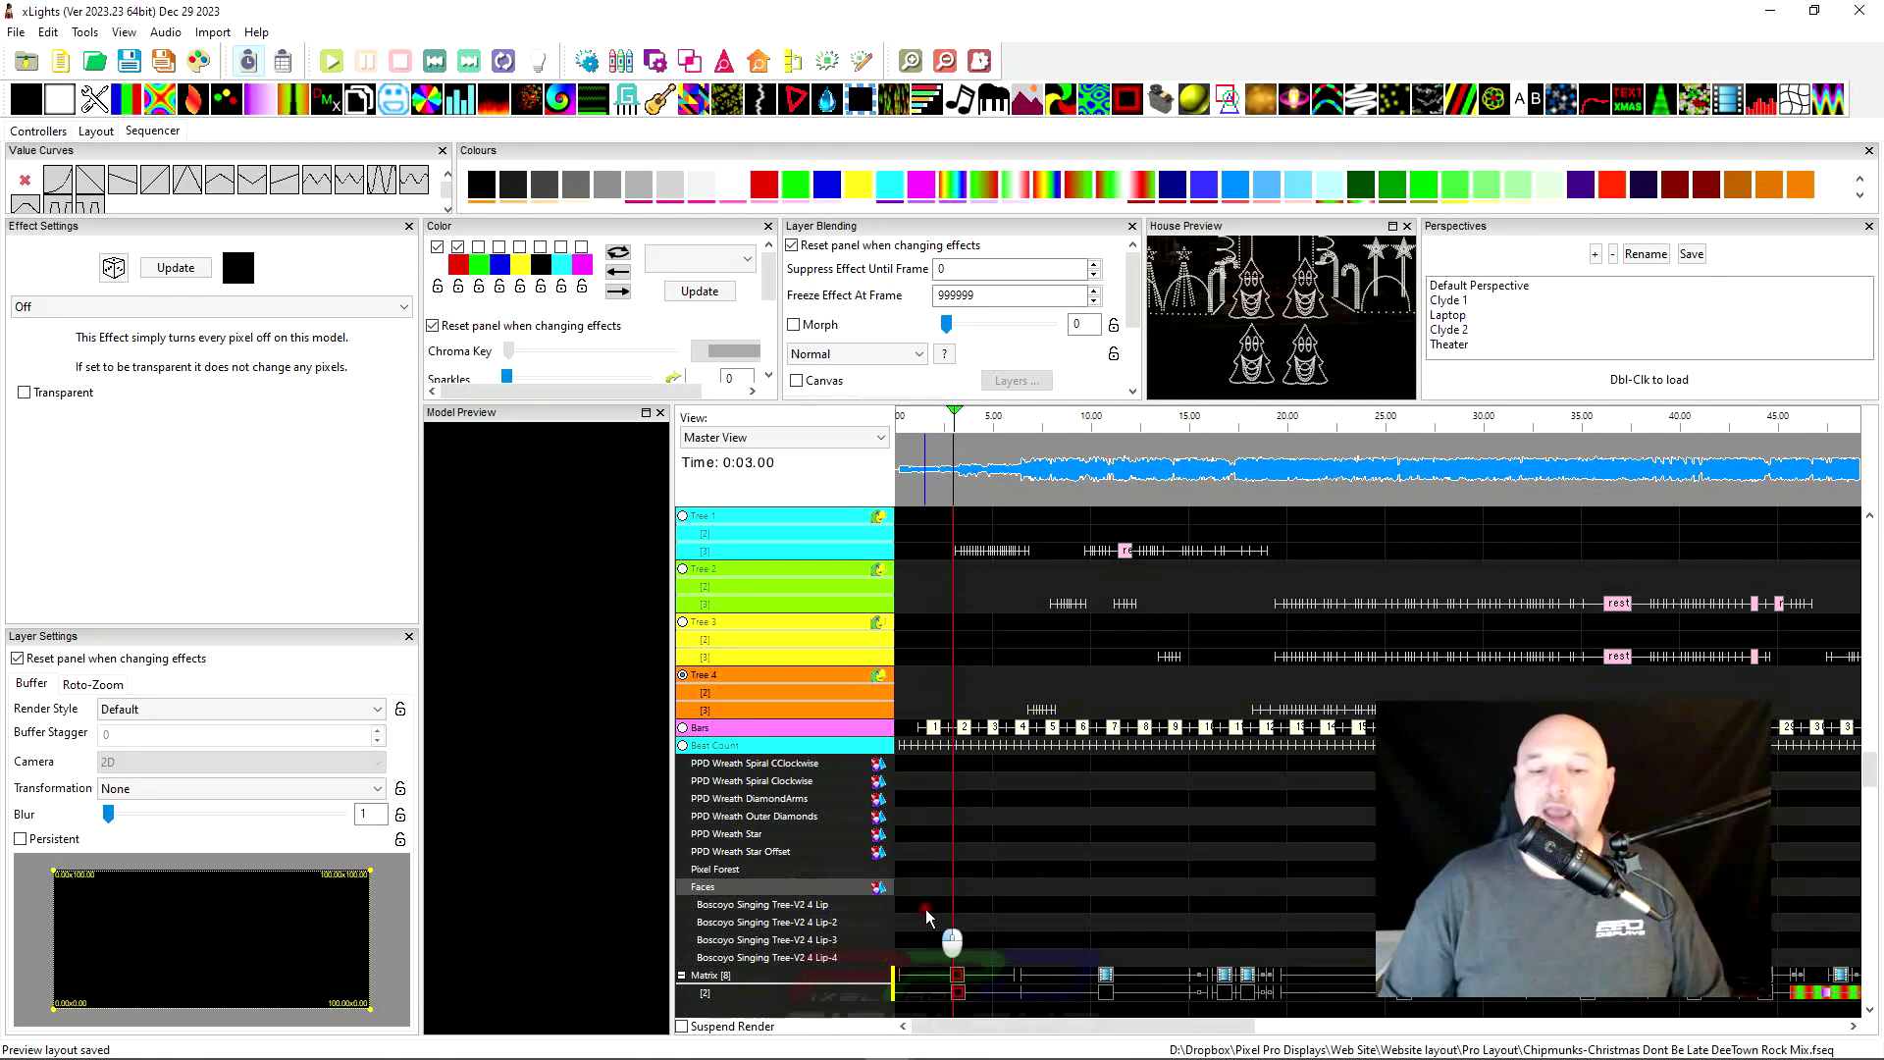
{"action": "left_click_drag", "start_coordinate": [925, 915], "coordinate": [1340, 905]}
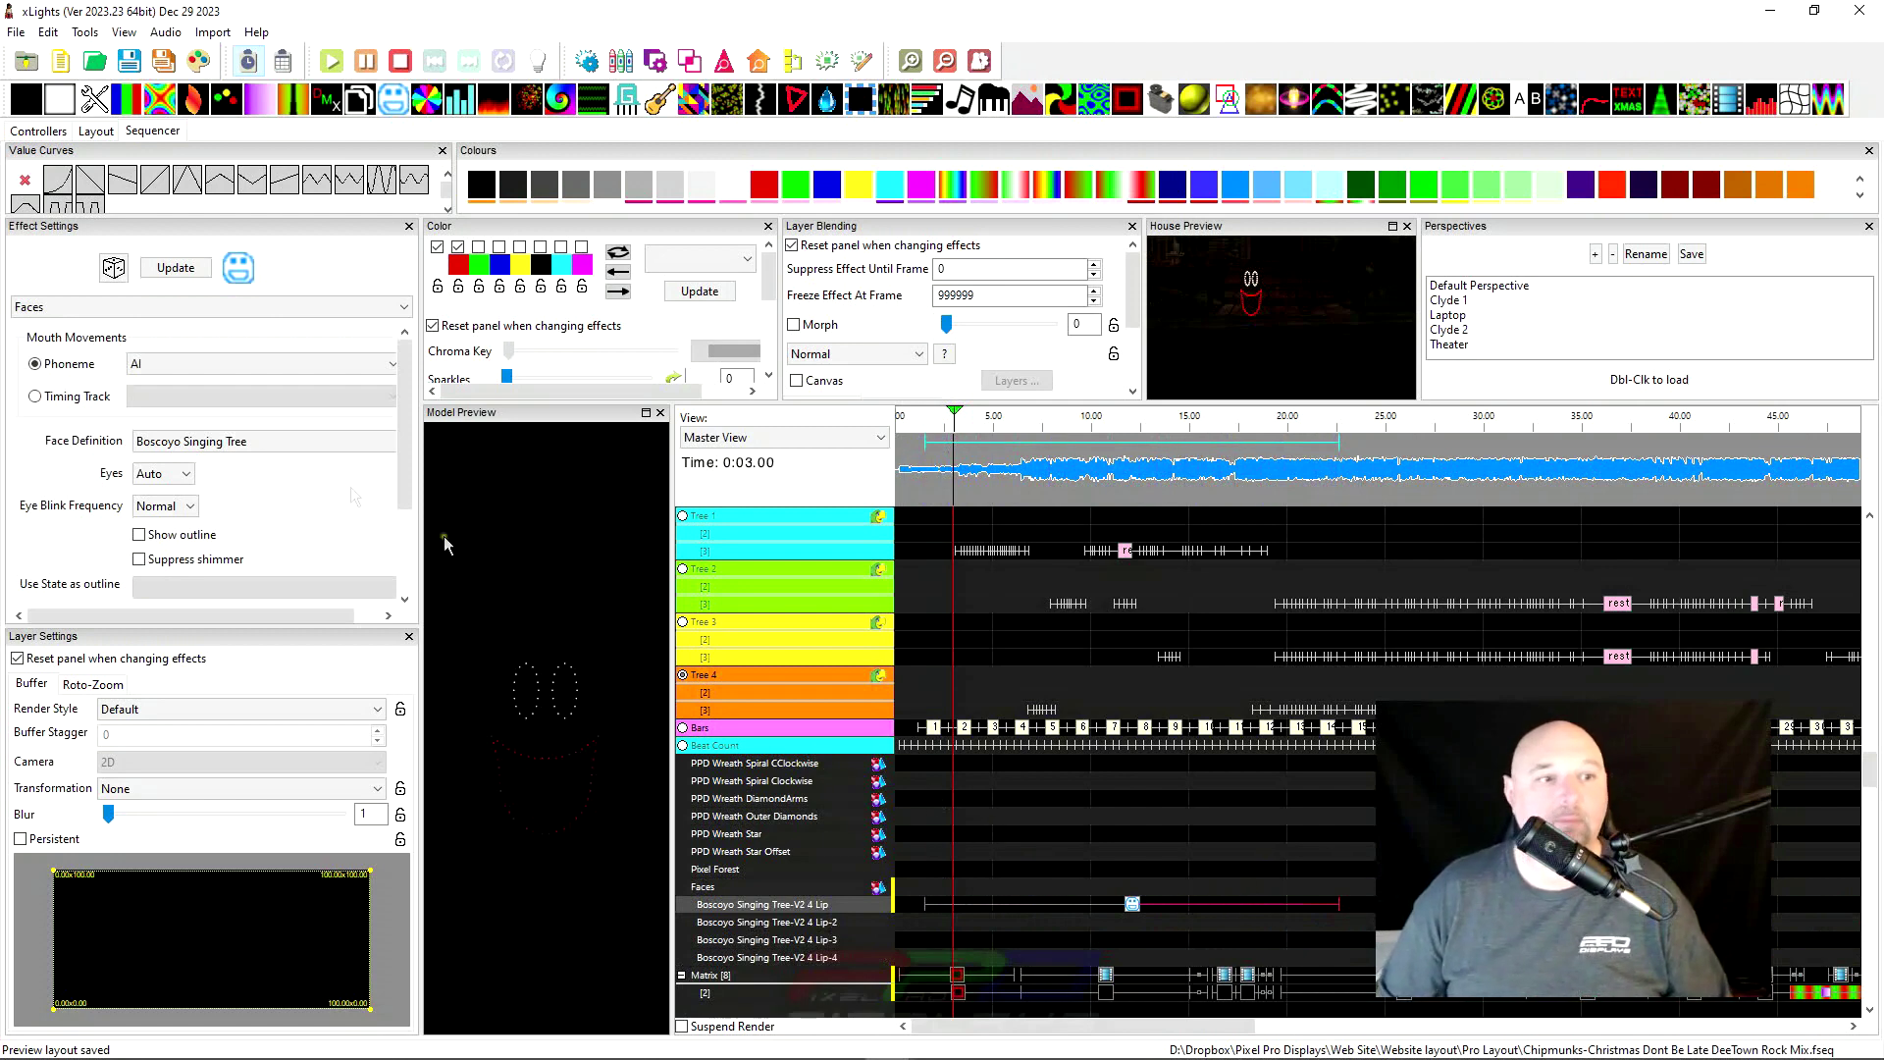
Set the Faces effect's timing track to Tree 1 and show the tree outline
{"action": "left_click", "coordinate": [67, 397]}
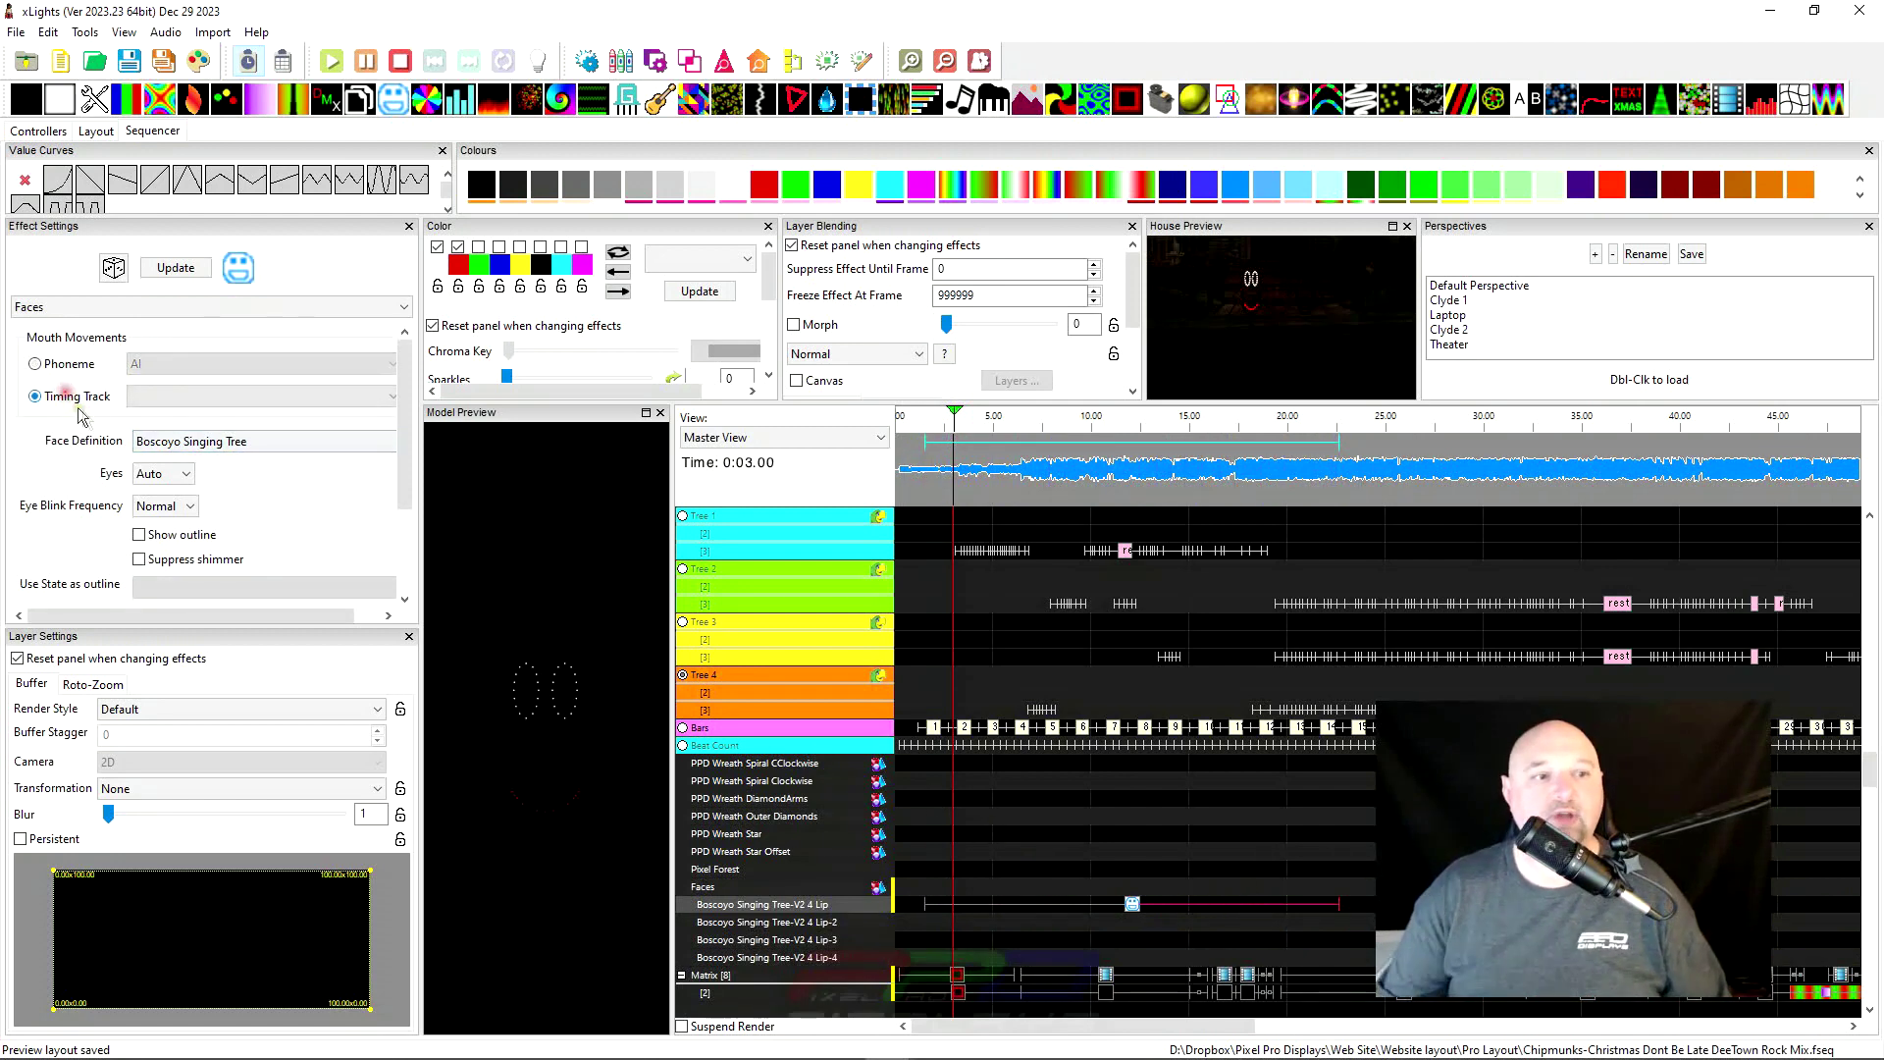
{"action": "left_click", "coordinate": [148, 396]}
{"action": "left_click", "coordinate": [147, 418]}
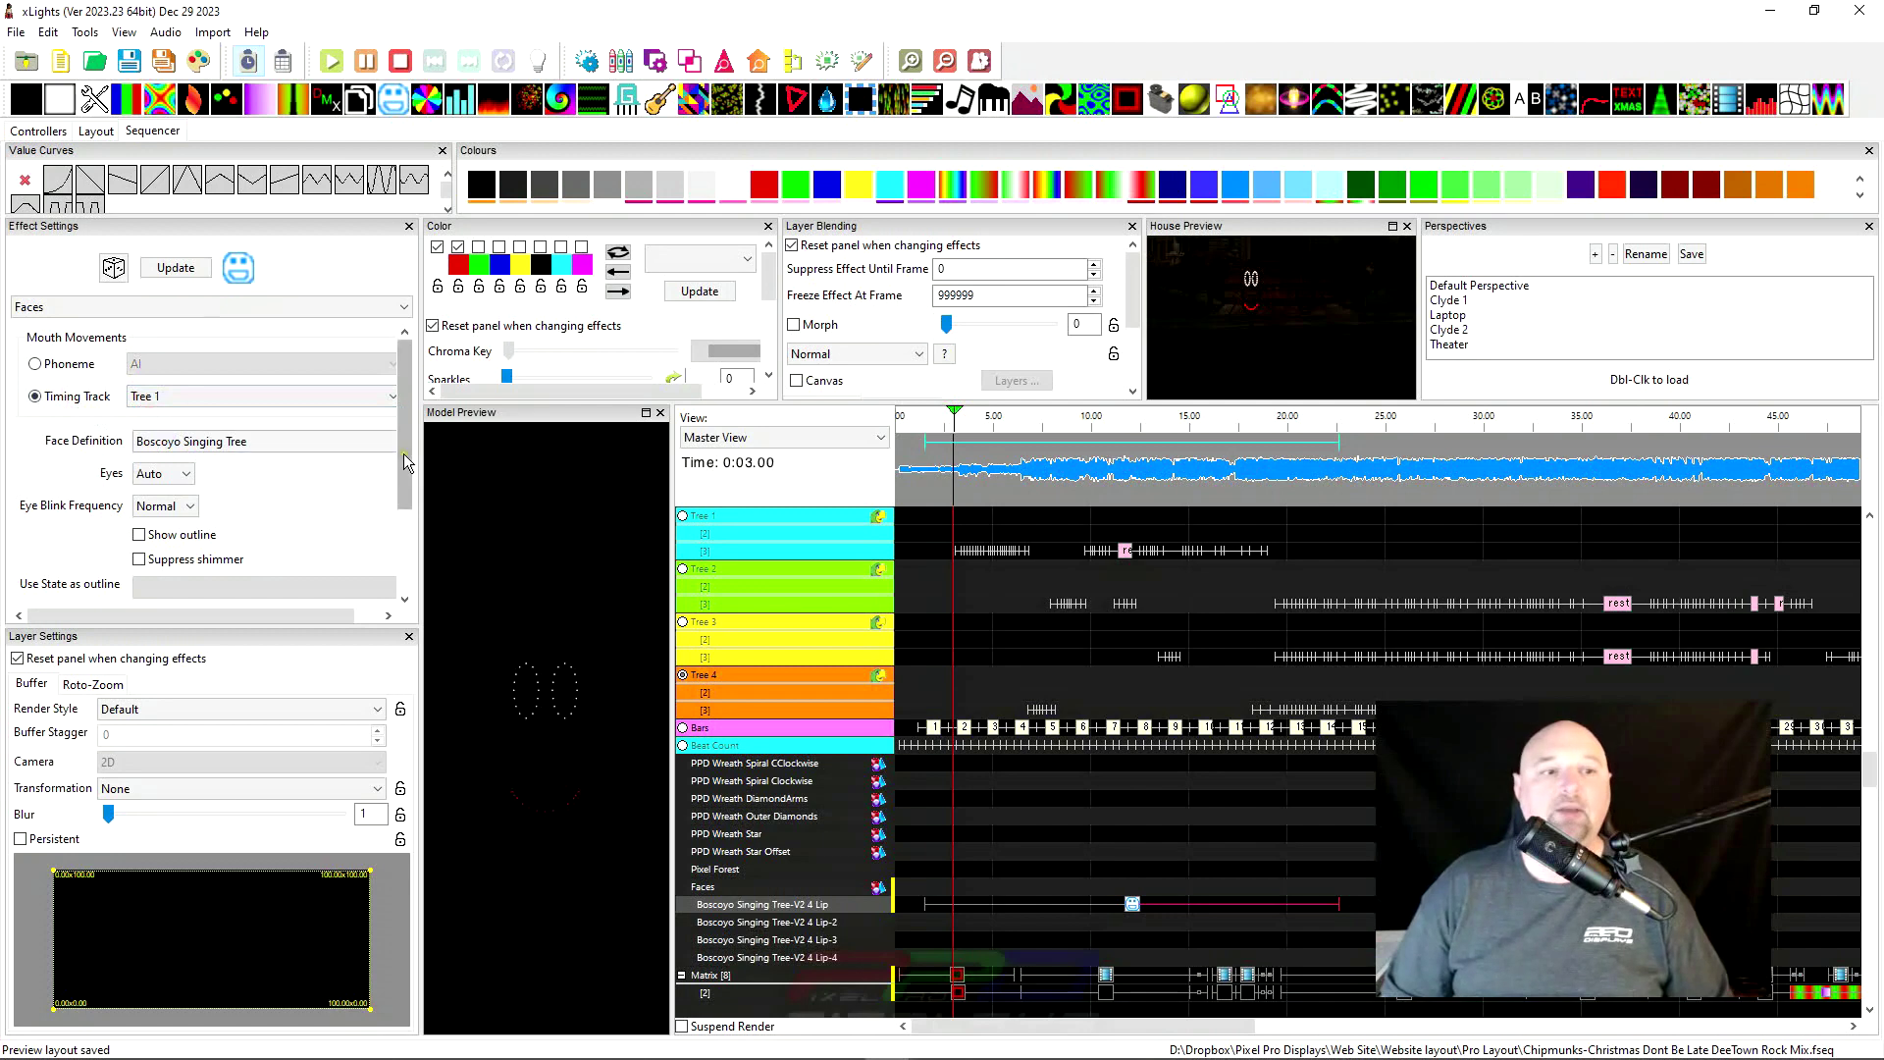
{"action": "left_click", "coordinate": [138, 537]}
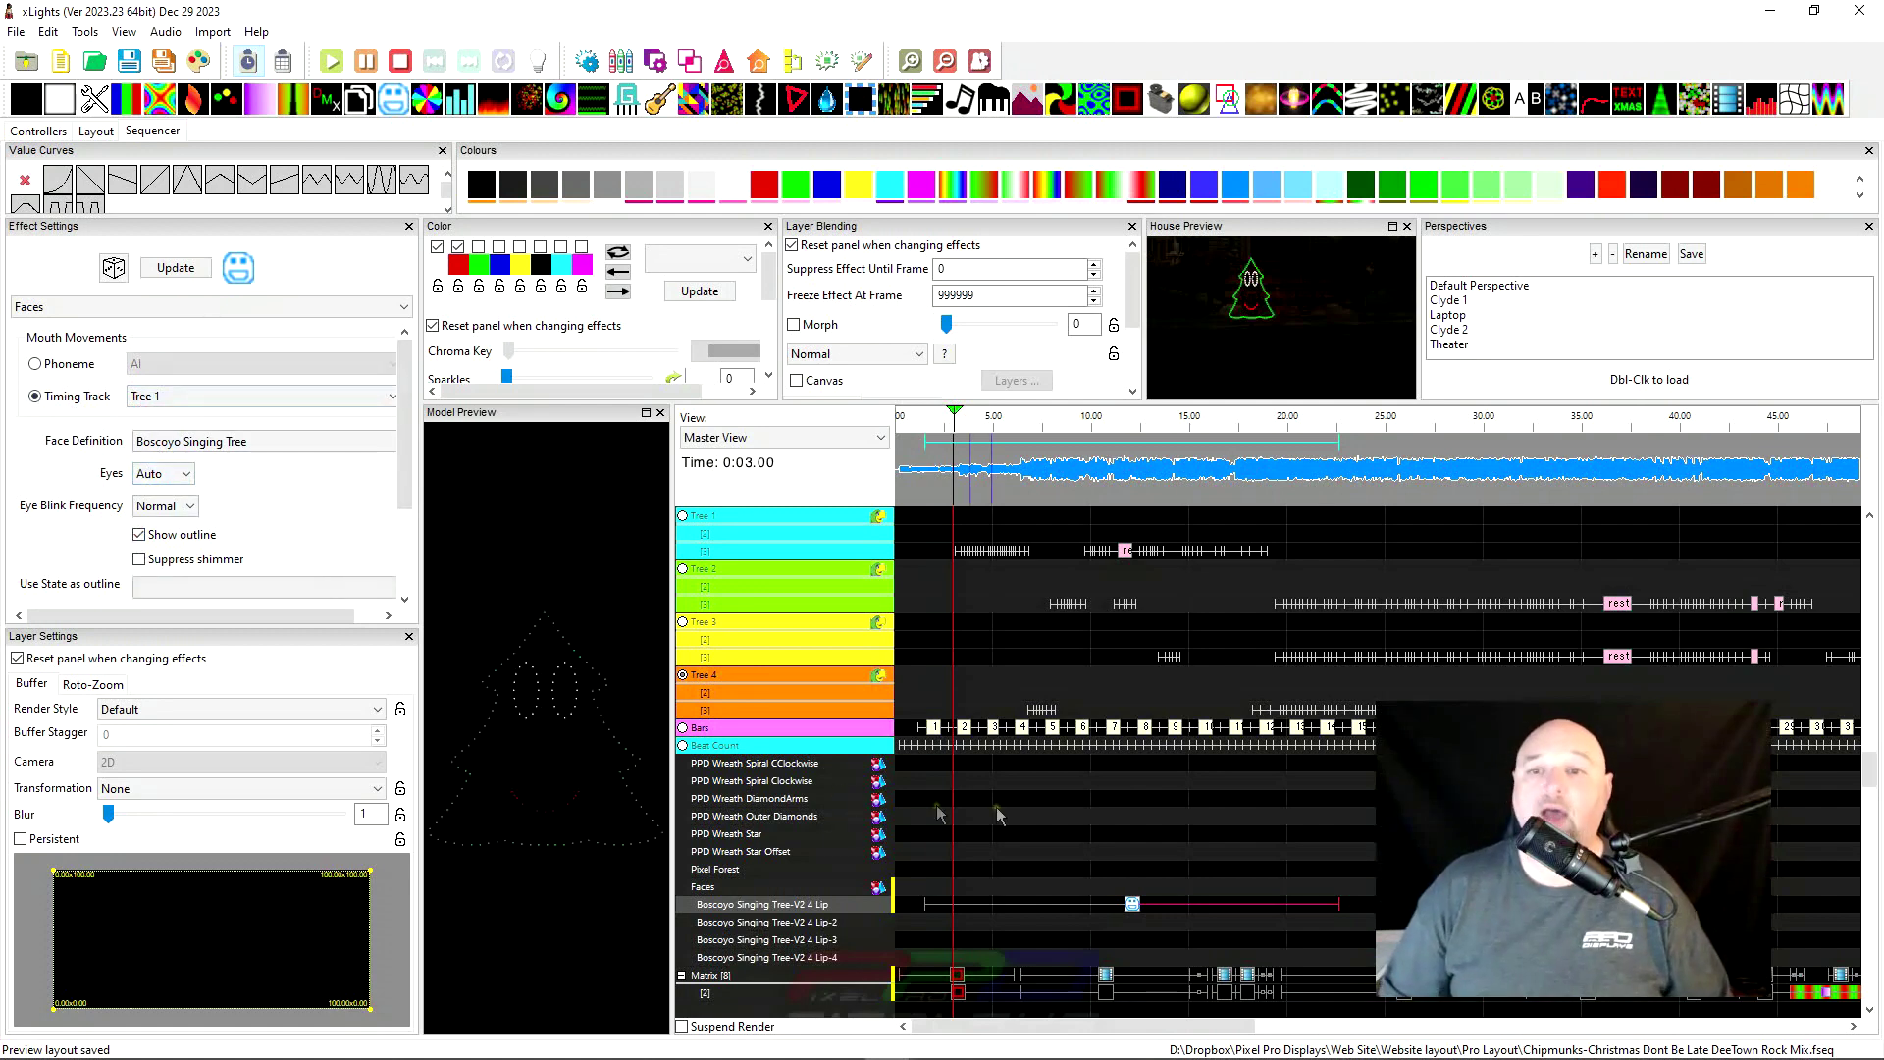
Stretch the Lip effect from the song's start to about 2:12.8
{"action": "left_click_drag", "start_coordinate": [1131, 907], "coordinate": [1075, 912]}
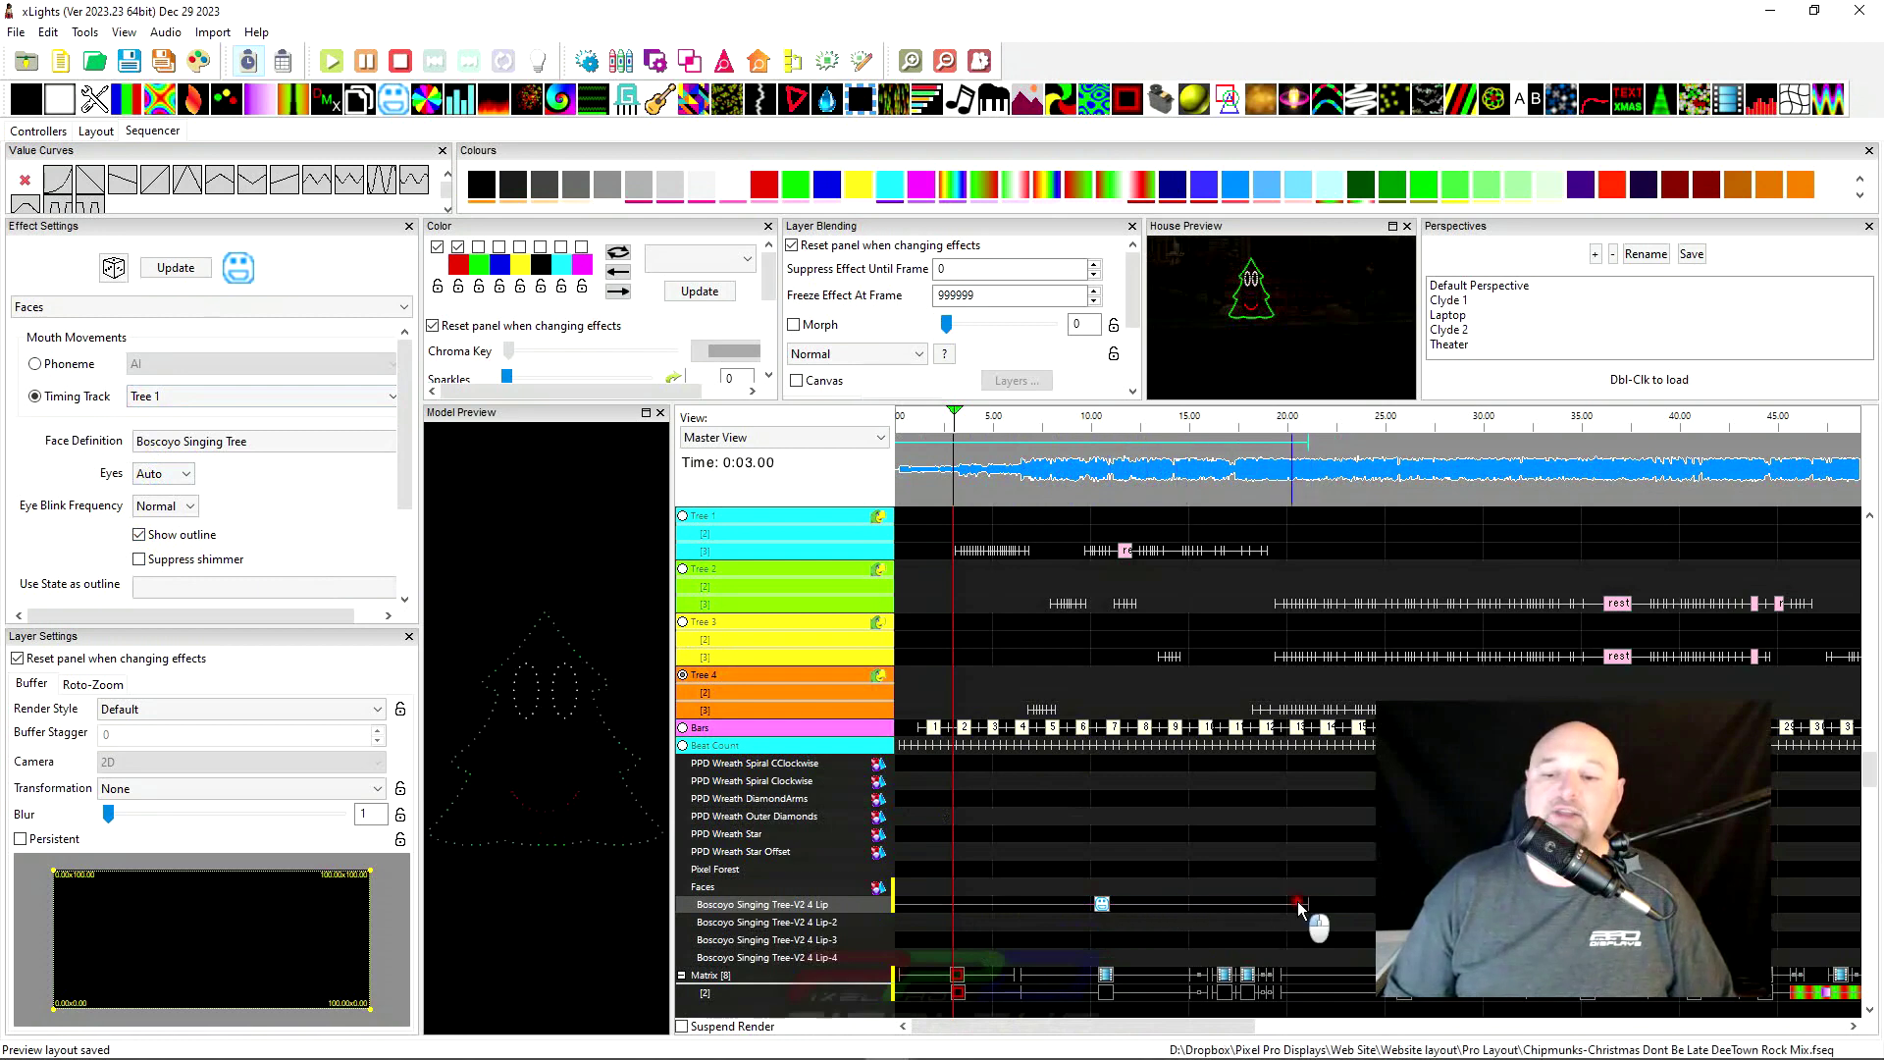
{"action": "left_click_drag", "start_coordinate": [1295, 896], "coordinate": [1353, 917]}
{"action": "scroll", "coordinate": [1178, 916], "scroll_direction": "down", "scroll_amount": 3}
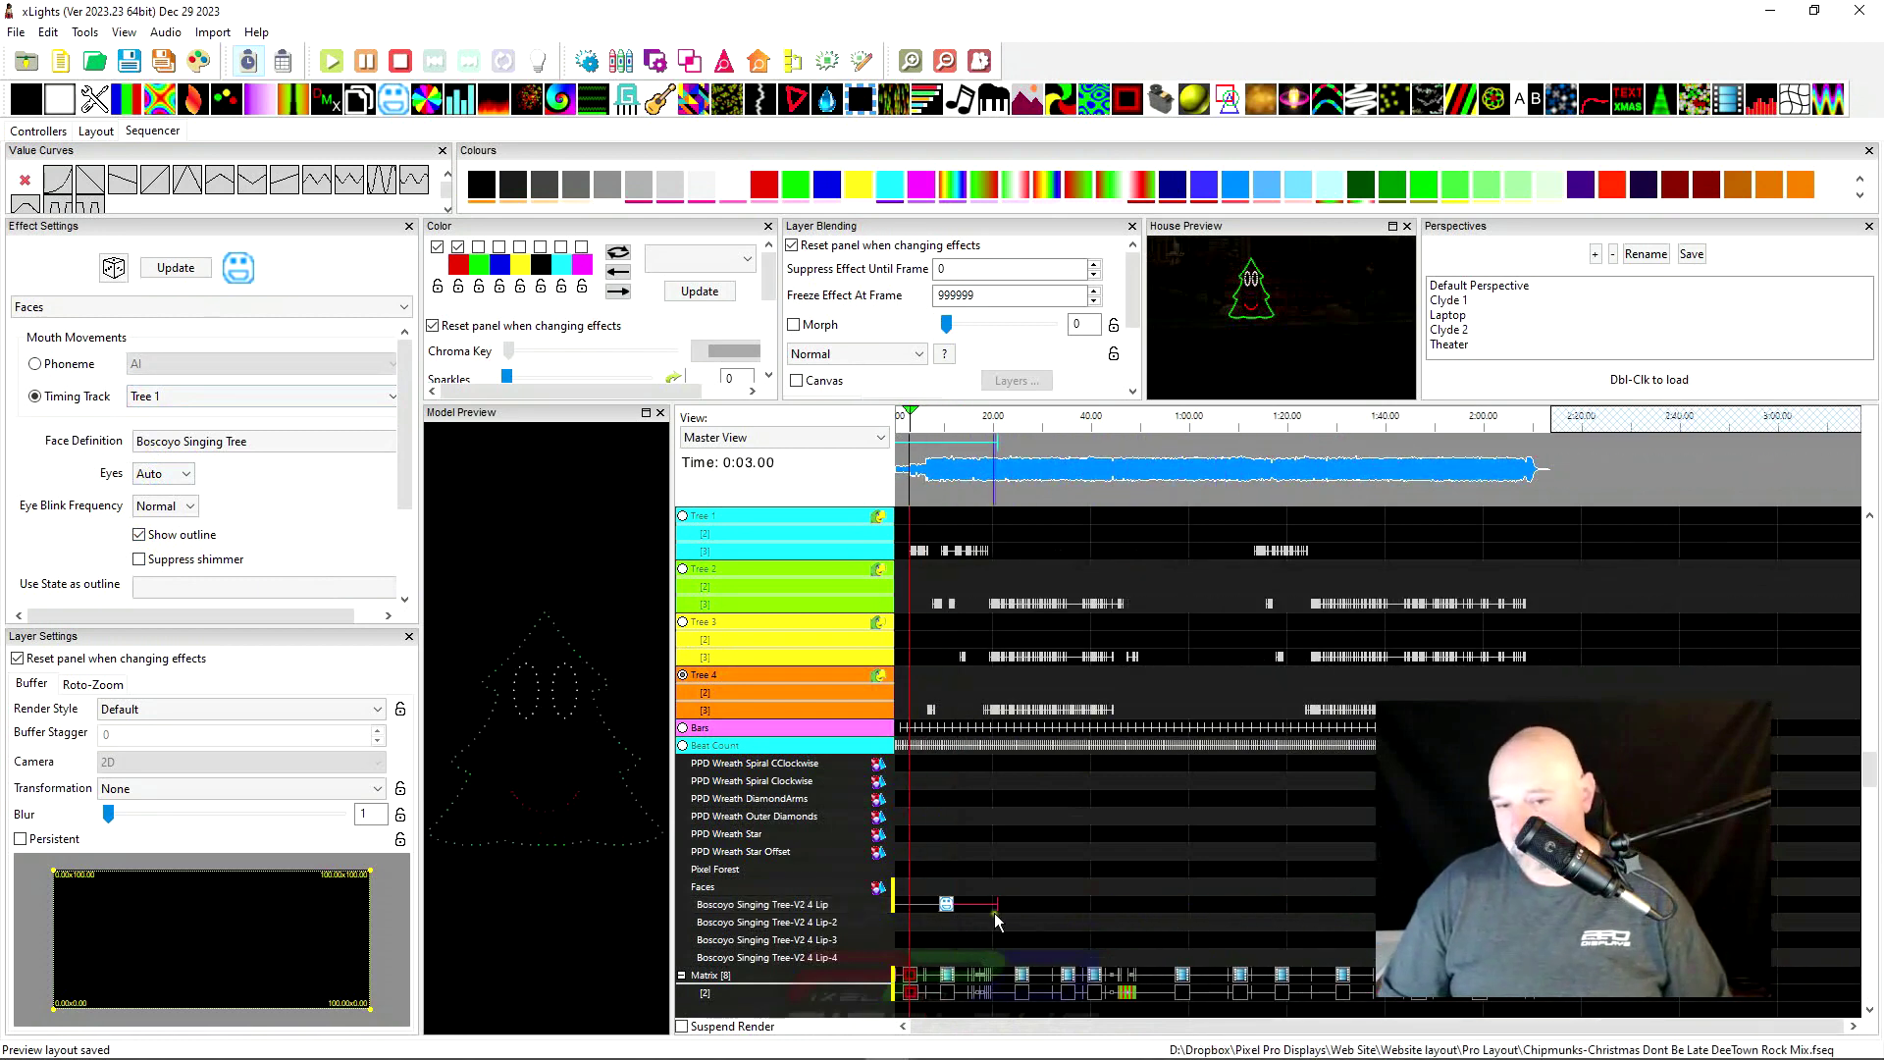
{"action": "left_click_drag", "start_coordinate": [995, 914], "coordinate": [1545, 913]}
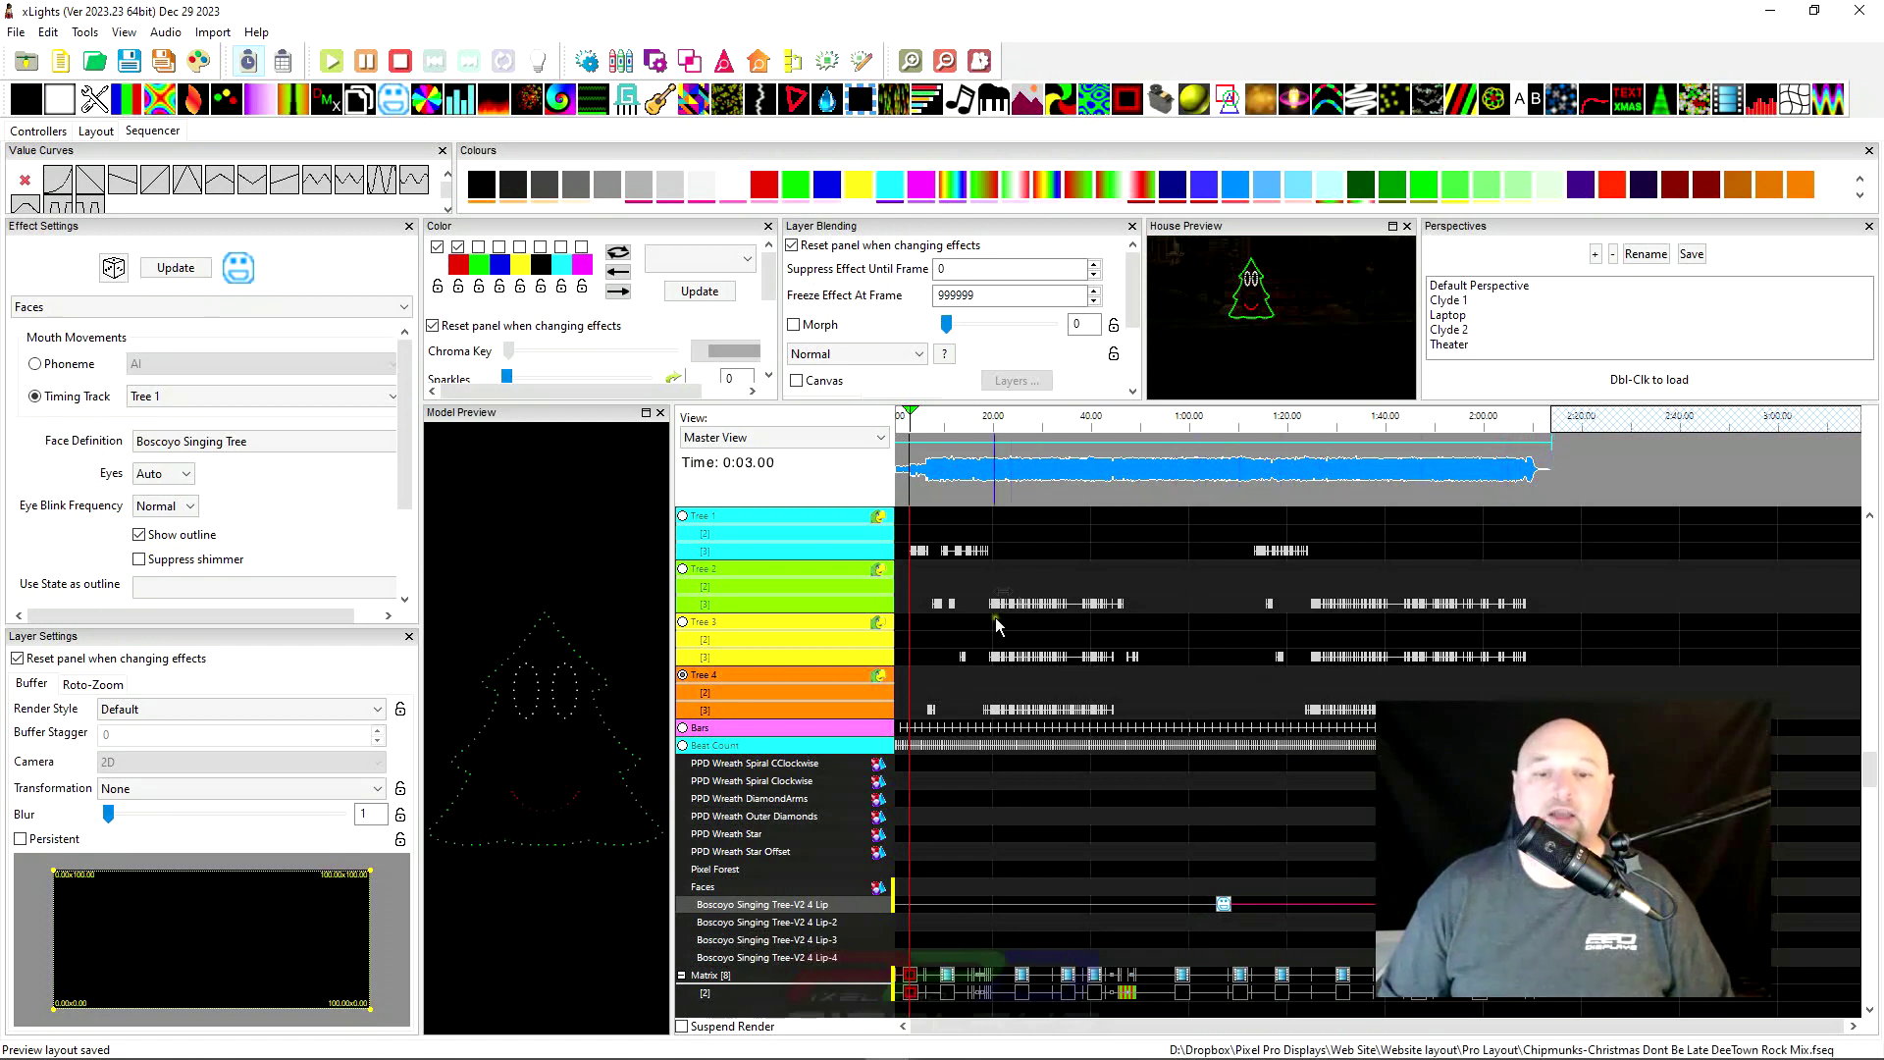
{"action": "left_click", "coordinate": [252, 394]}
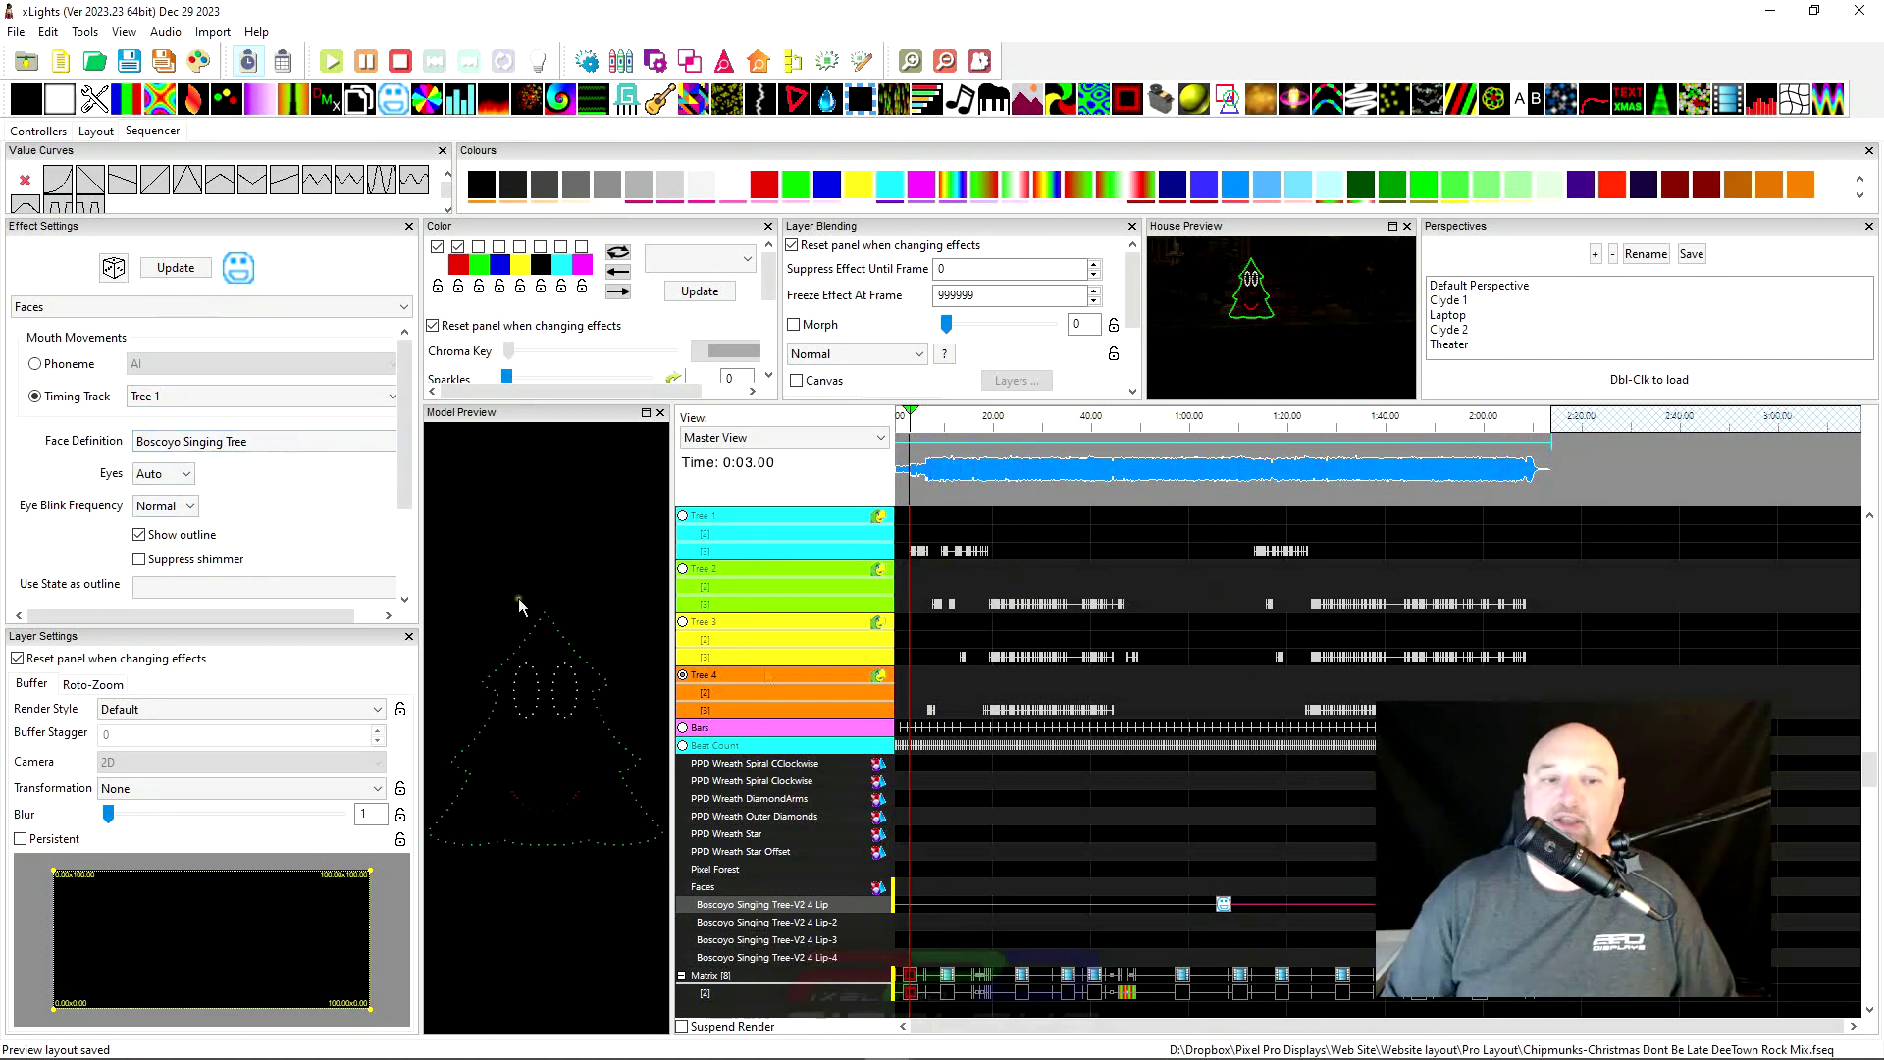
{"action": "right_click", "coordinate": [946, 904]}
Copy the Faces effect onto the Lip-2 row and sync it to Tree 2
{"action": "left_click", "coordinate": [914, 943]}
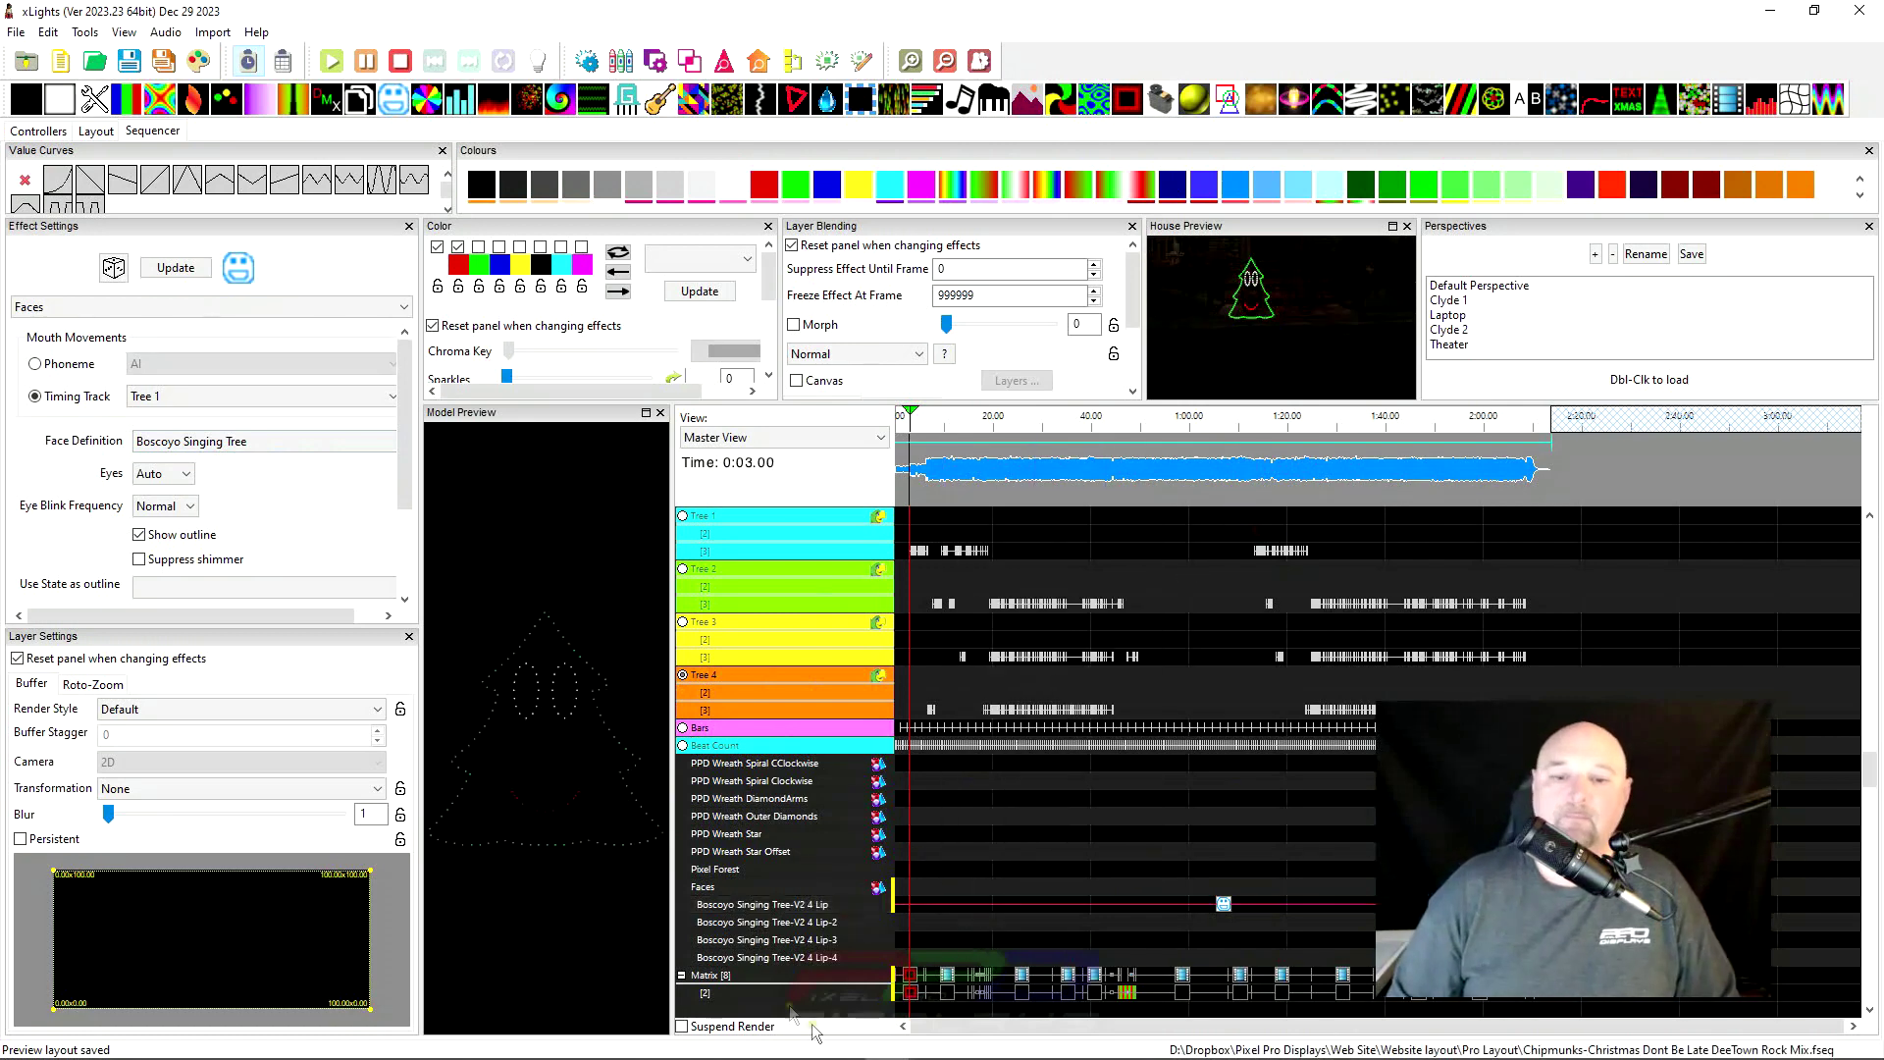
{"action": "right_click", "coordinate": [909, 930]}
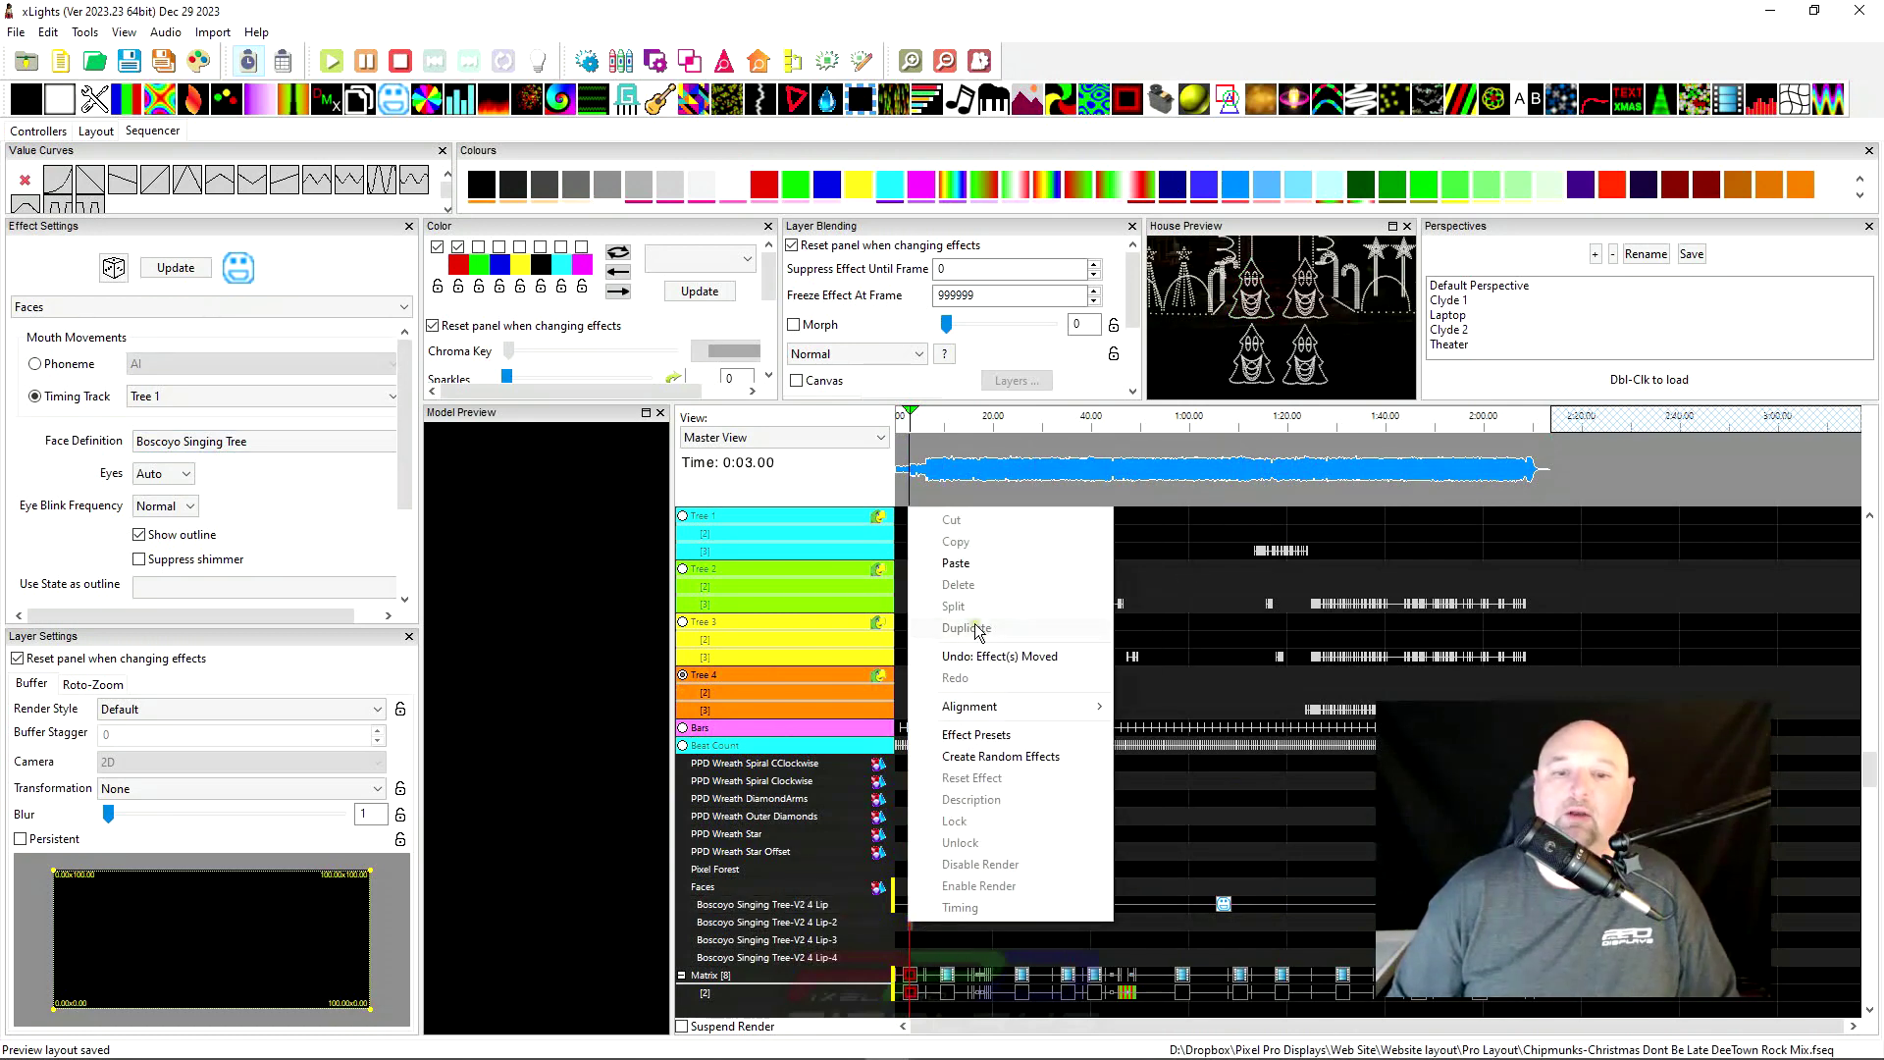
{"action": "left_click", "coordinate": [958, 562]}
{"action": "left_click_drag", "start_coordinate": [1235, 926], "coordinate": [1224, 922]}
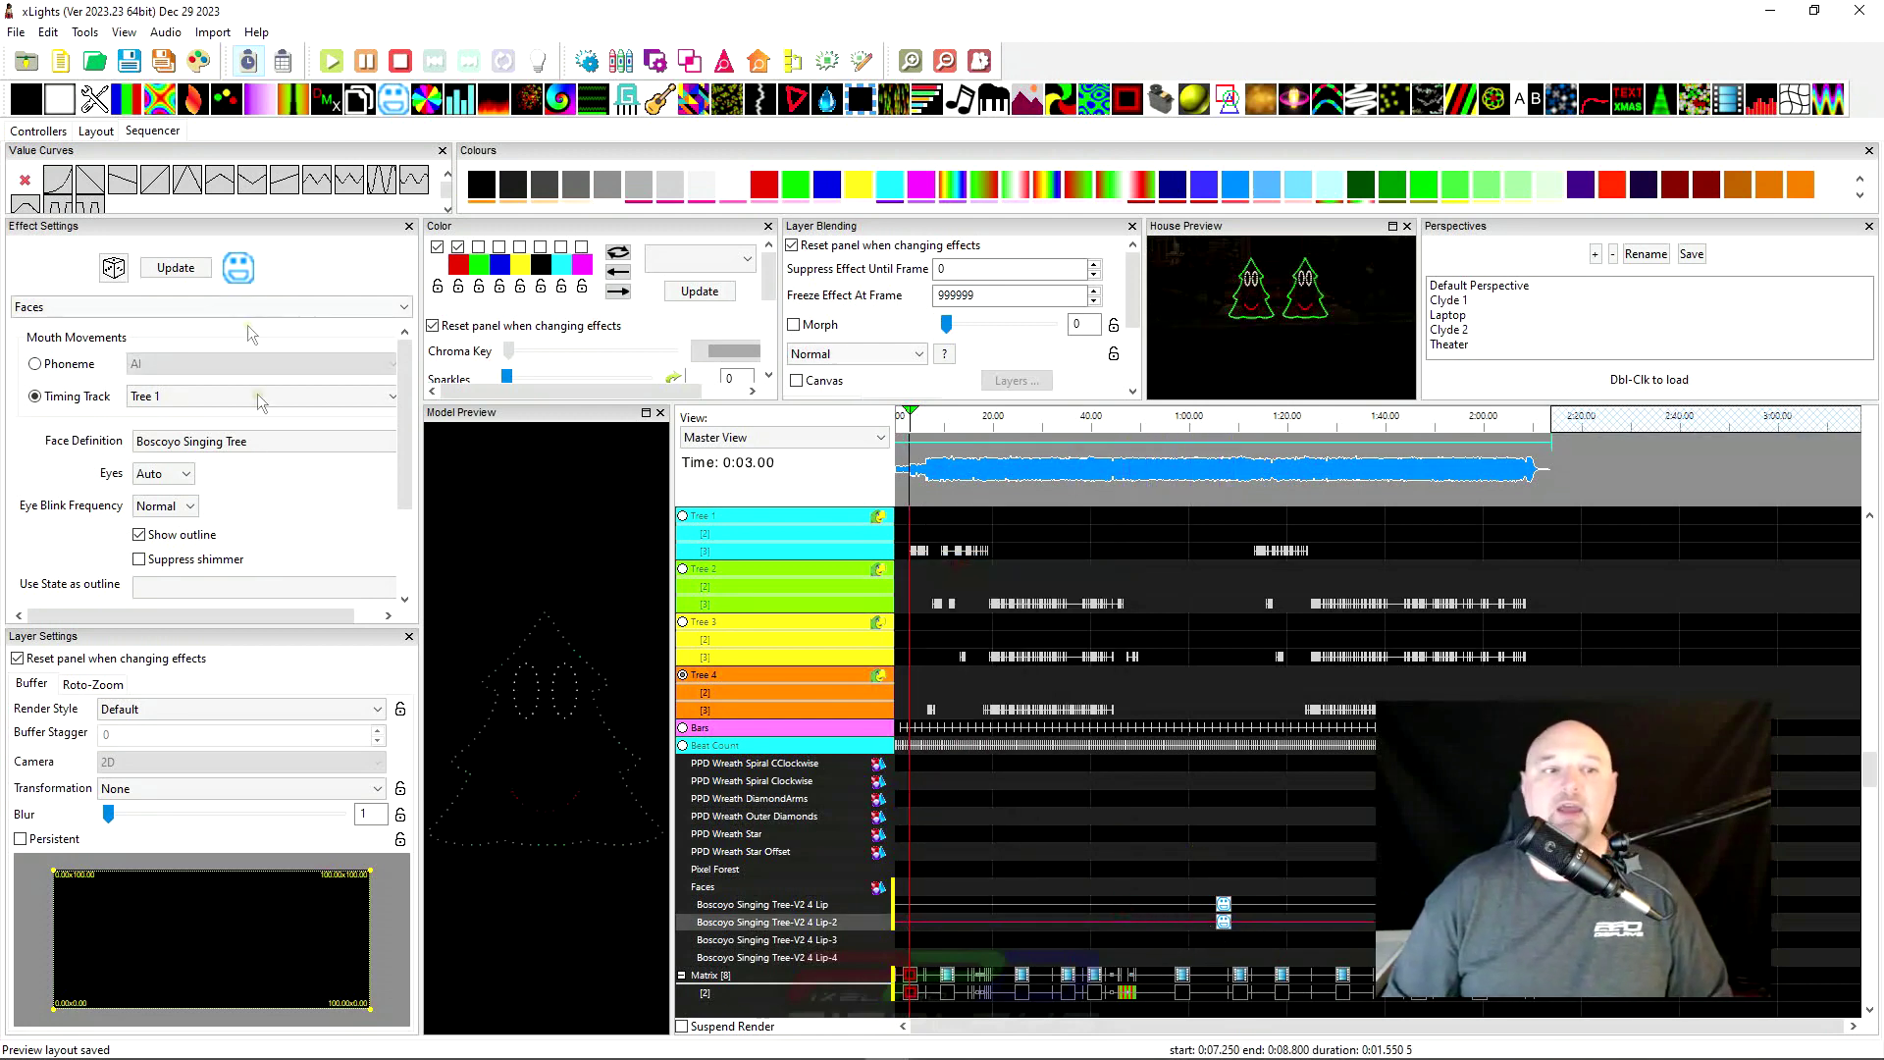
{"action": "left_click", "coordinate": [141, 396]}
{"action": "left_click", "coordinate": [143, 432]}
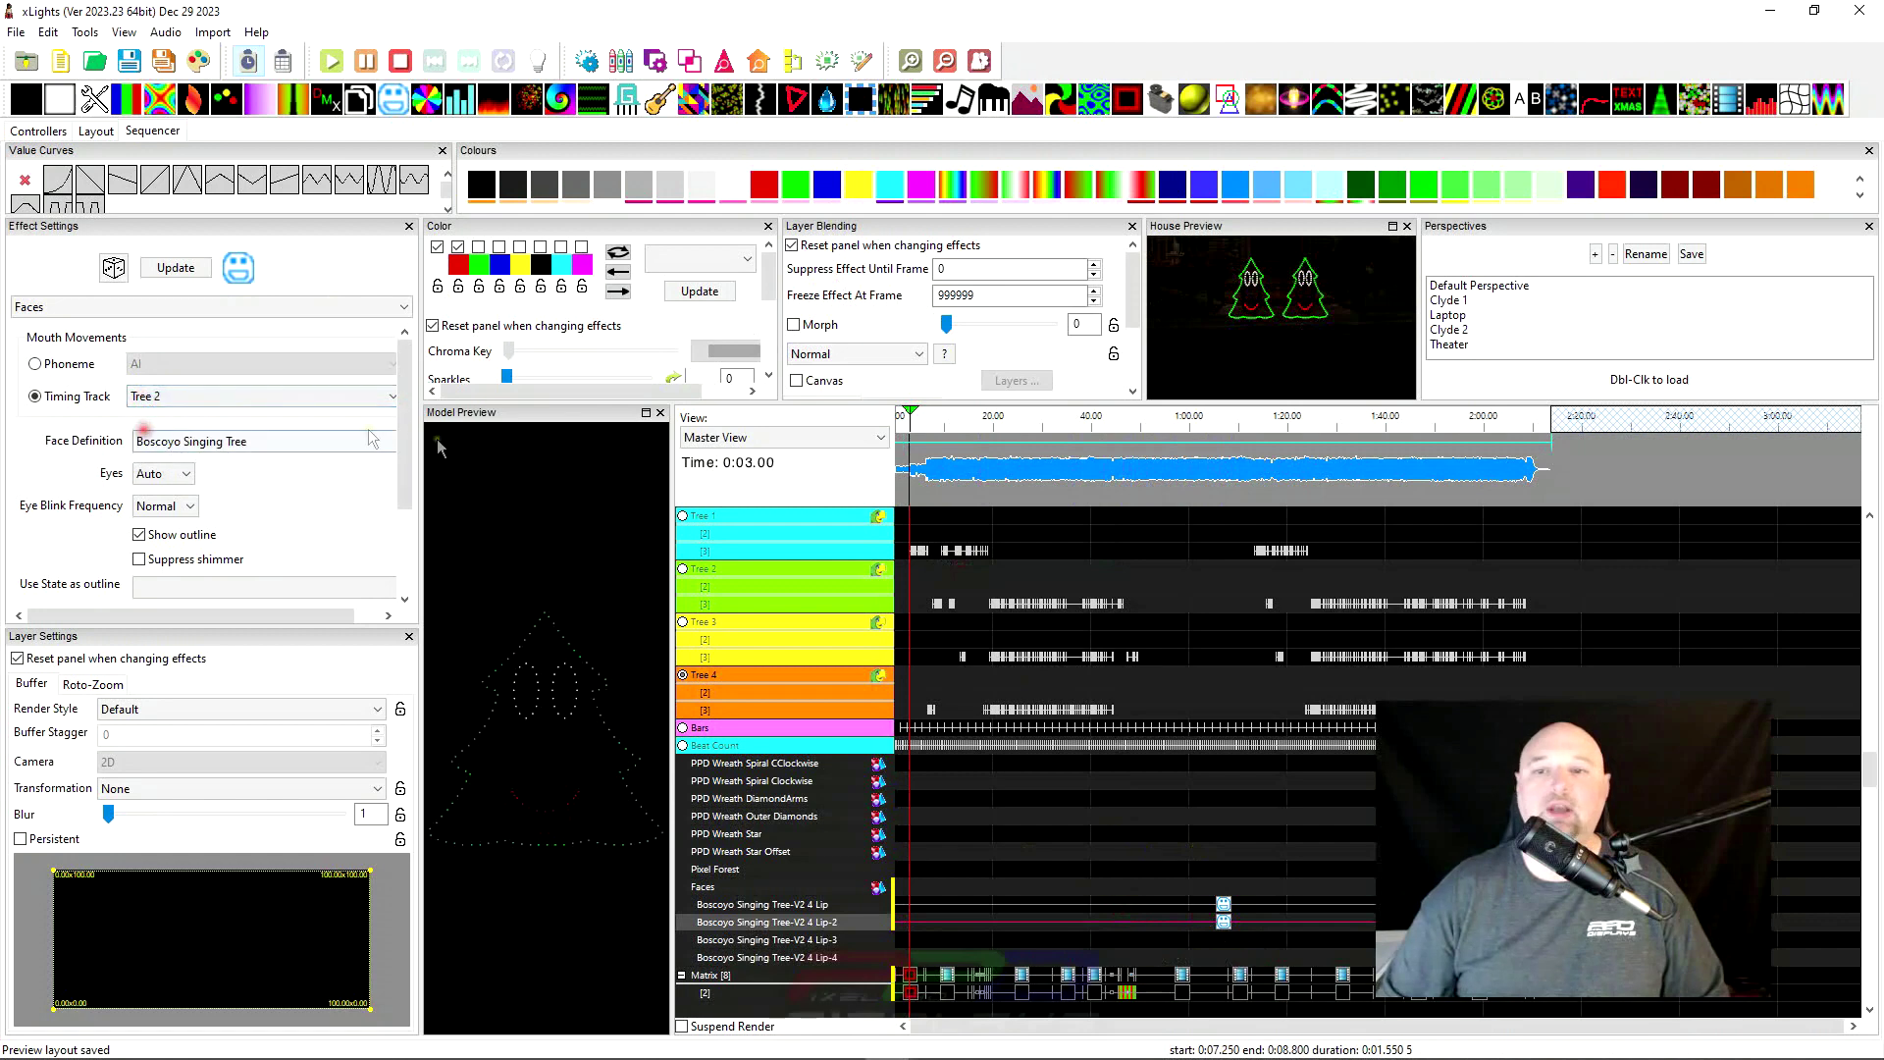
Paste the Faces effect onto the Lip-3 row, synced to Tree 3
{"action": "right_click", "coordinate": [932, 937]}
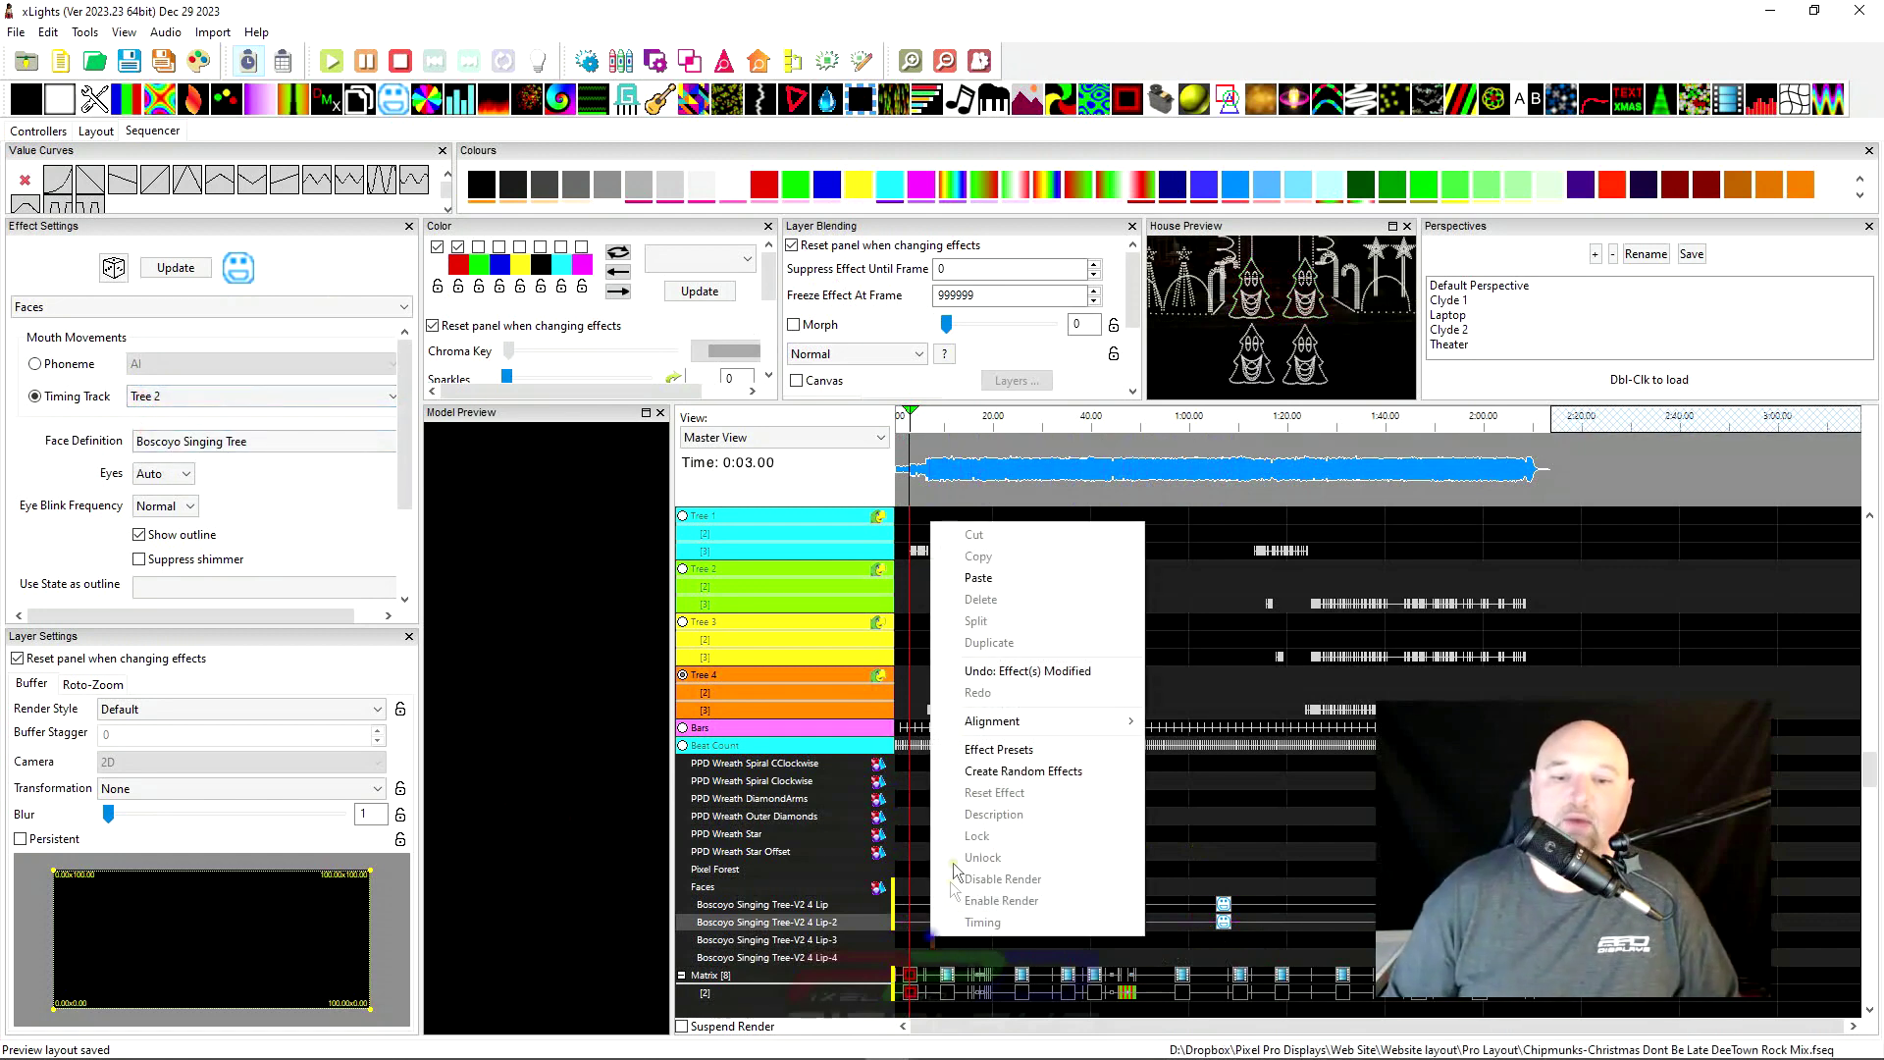
{"action": "left_click", "coordinate": [981, 575]}
{"action": "left_click", "coordinate": [1186, 940]}
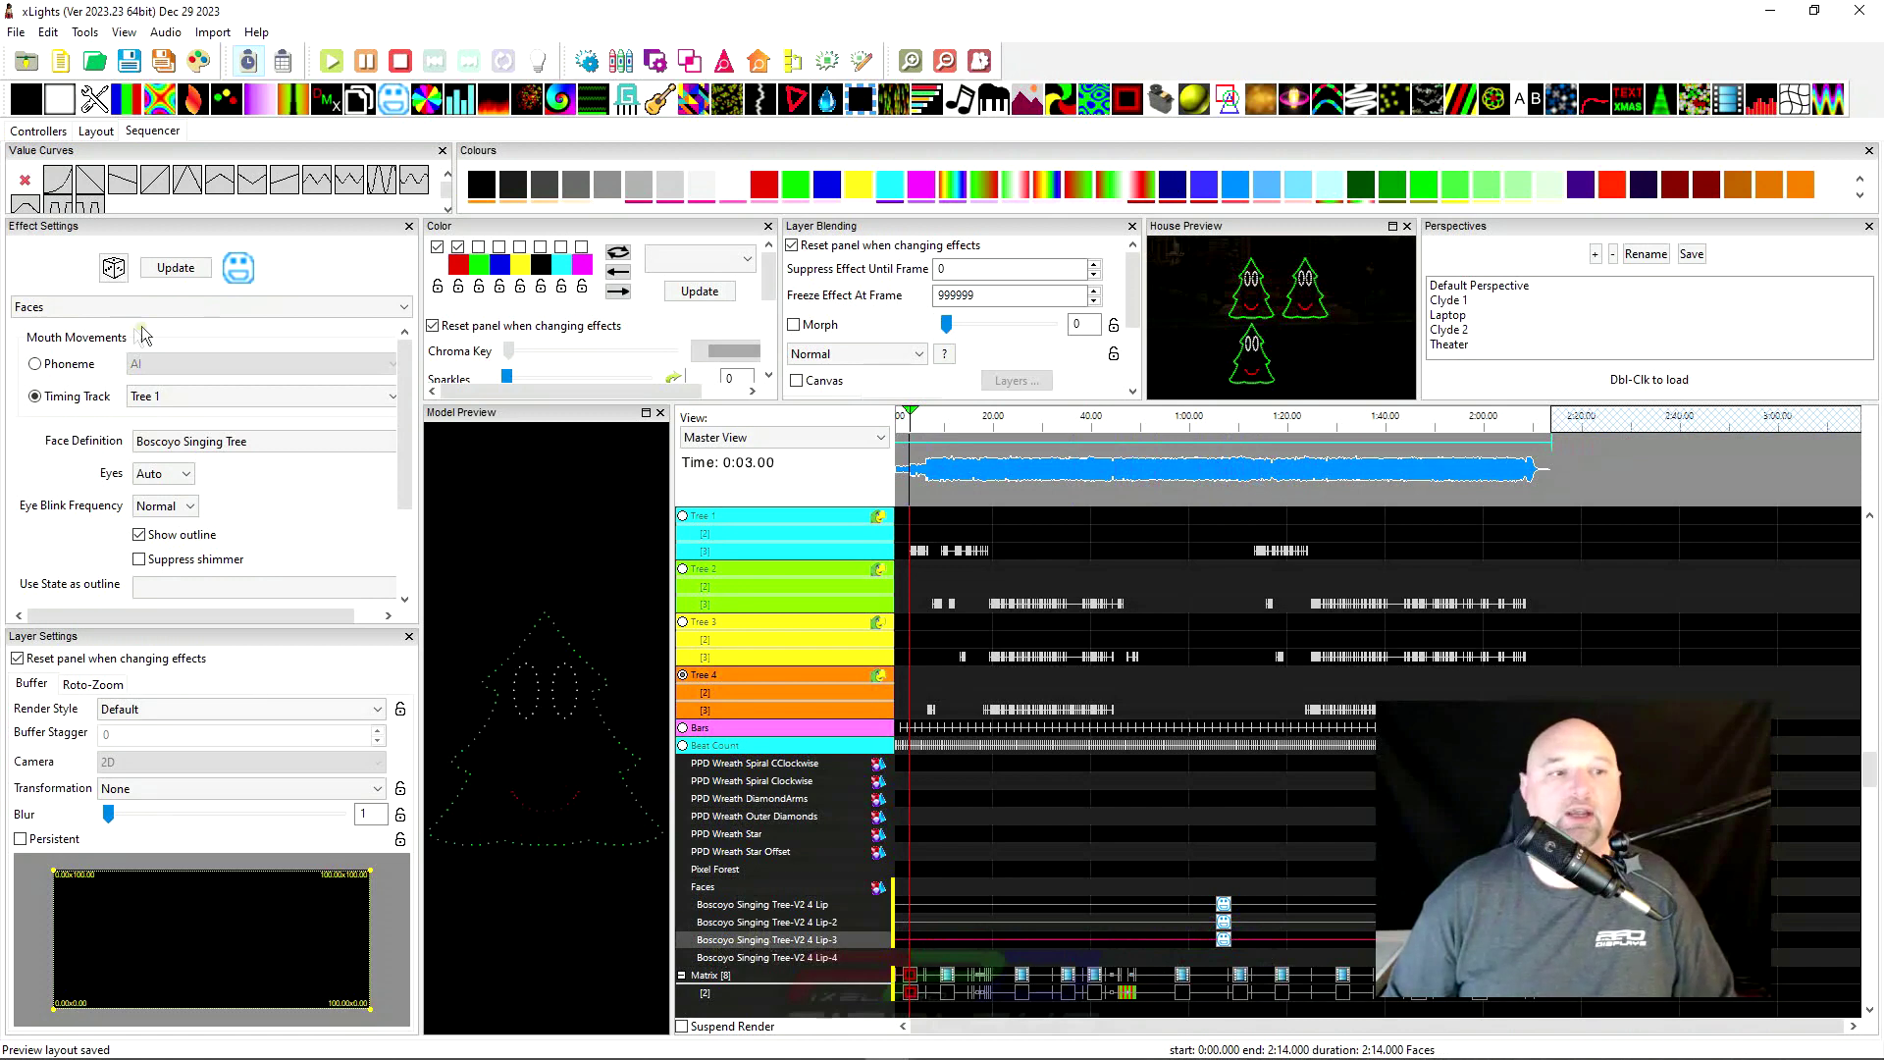
{"action": "left_click", "coordinate": [148, 395]}
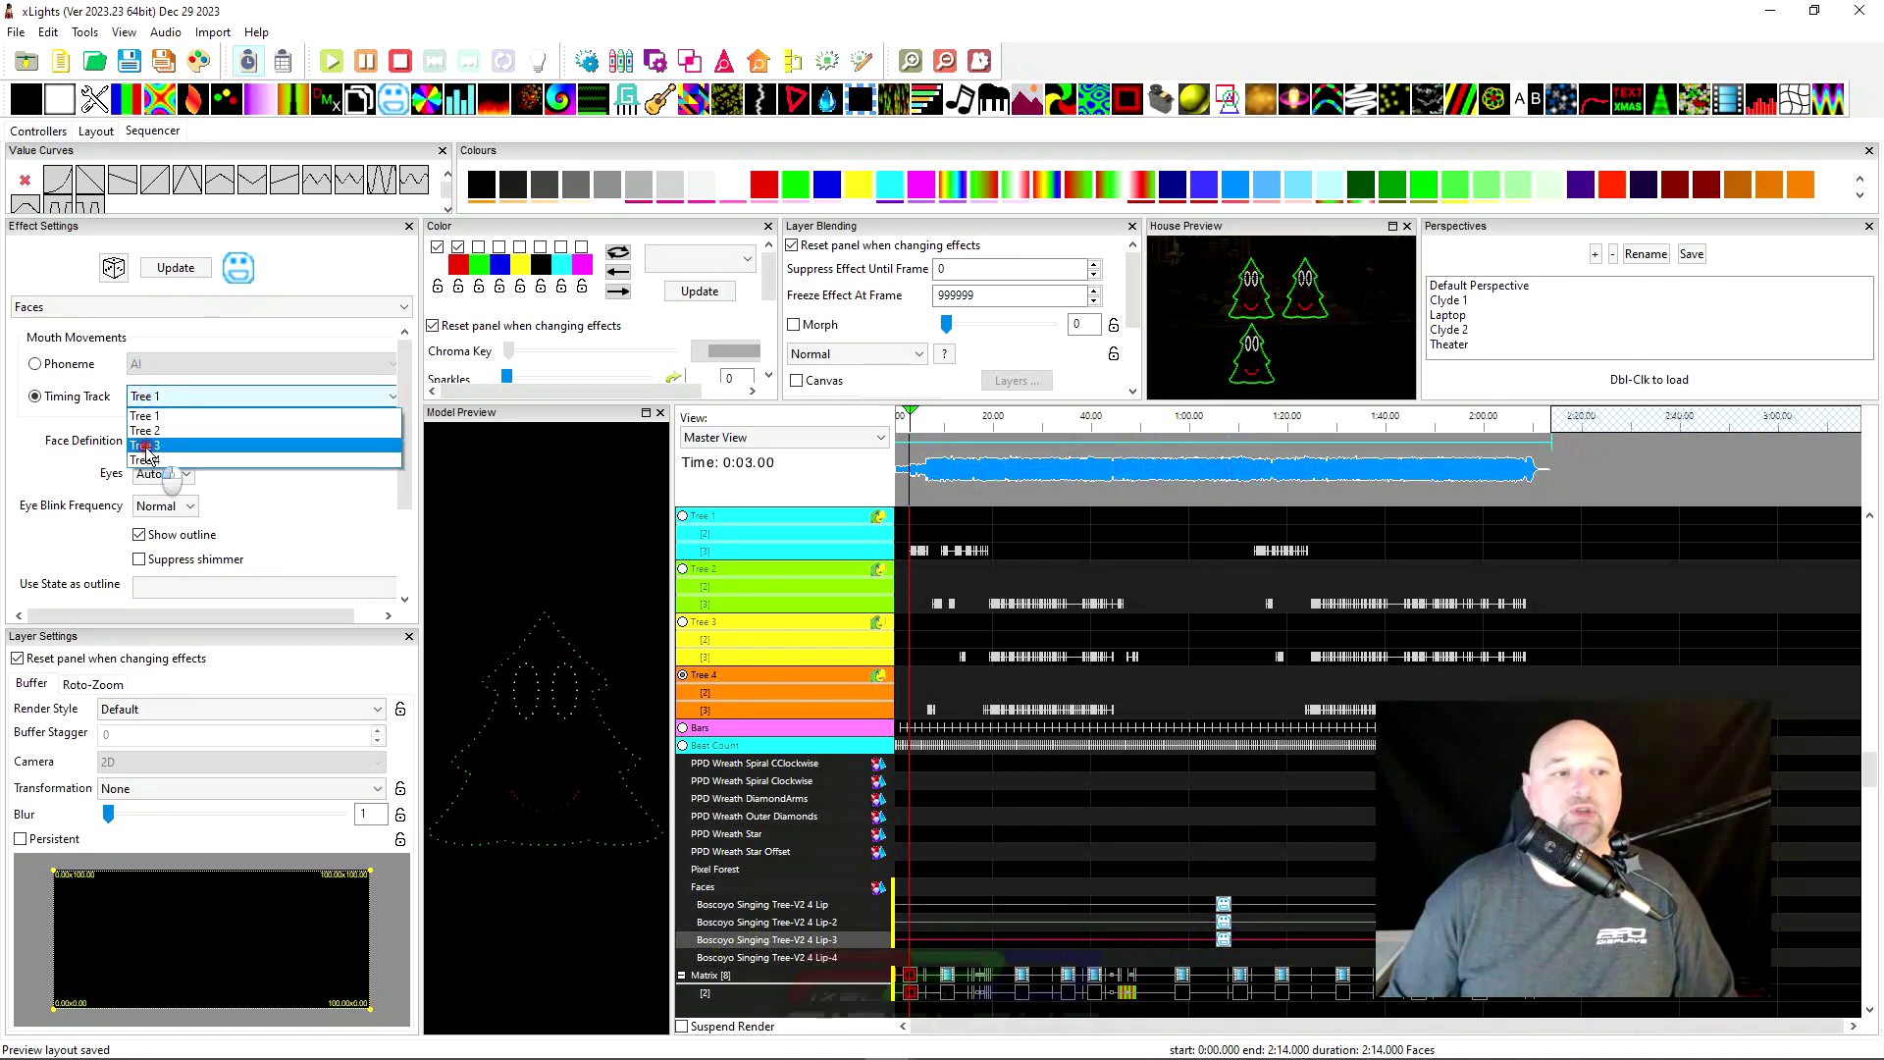
{"action": "left_click", "coordinate": [145, 451]}
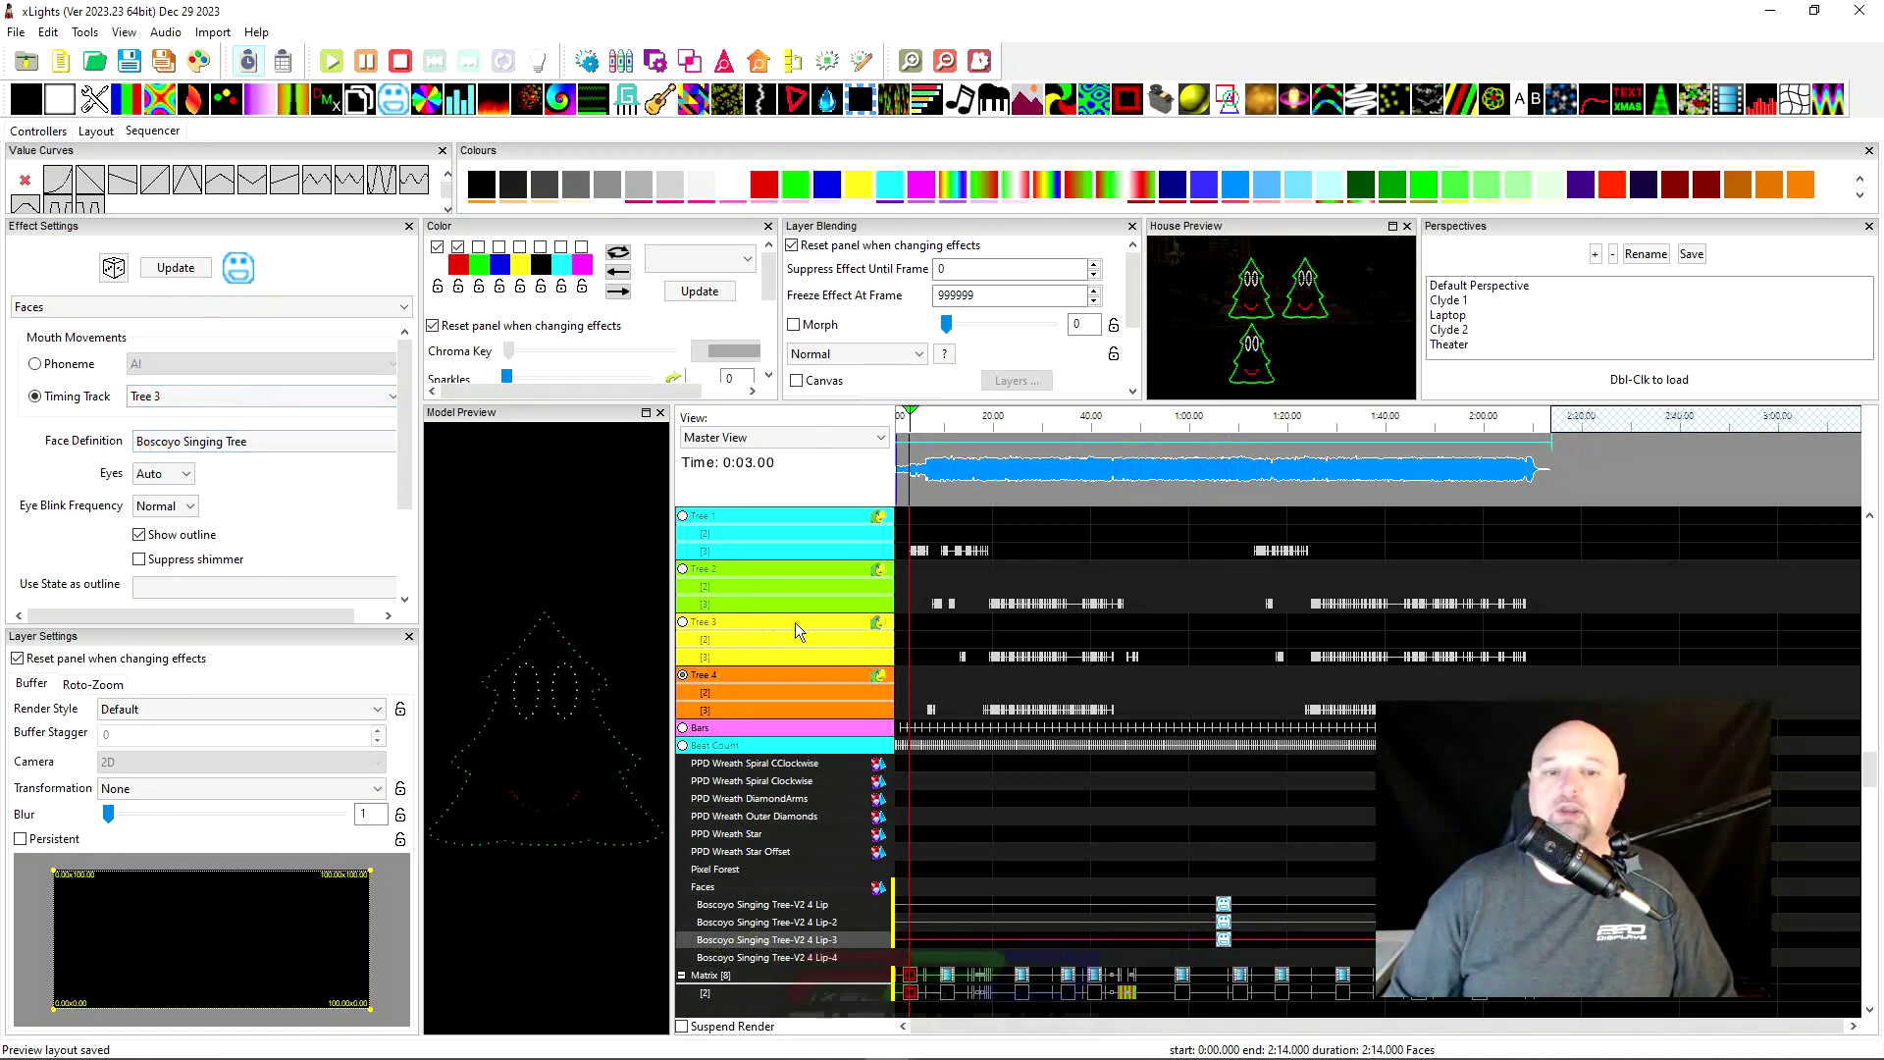
Paste the Faces effect onto the Lip-4 row, synced to Tree 4
{"action": "right_click", "coordinate": [914, 954]}
{"action": "left_click", "coordinate": [970, 596]}
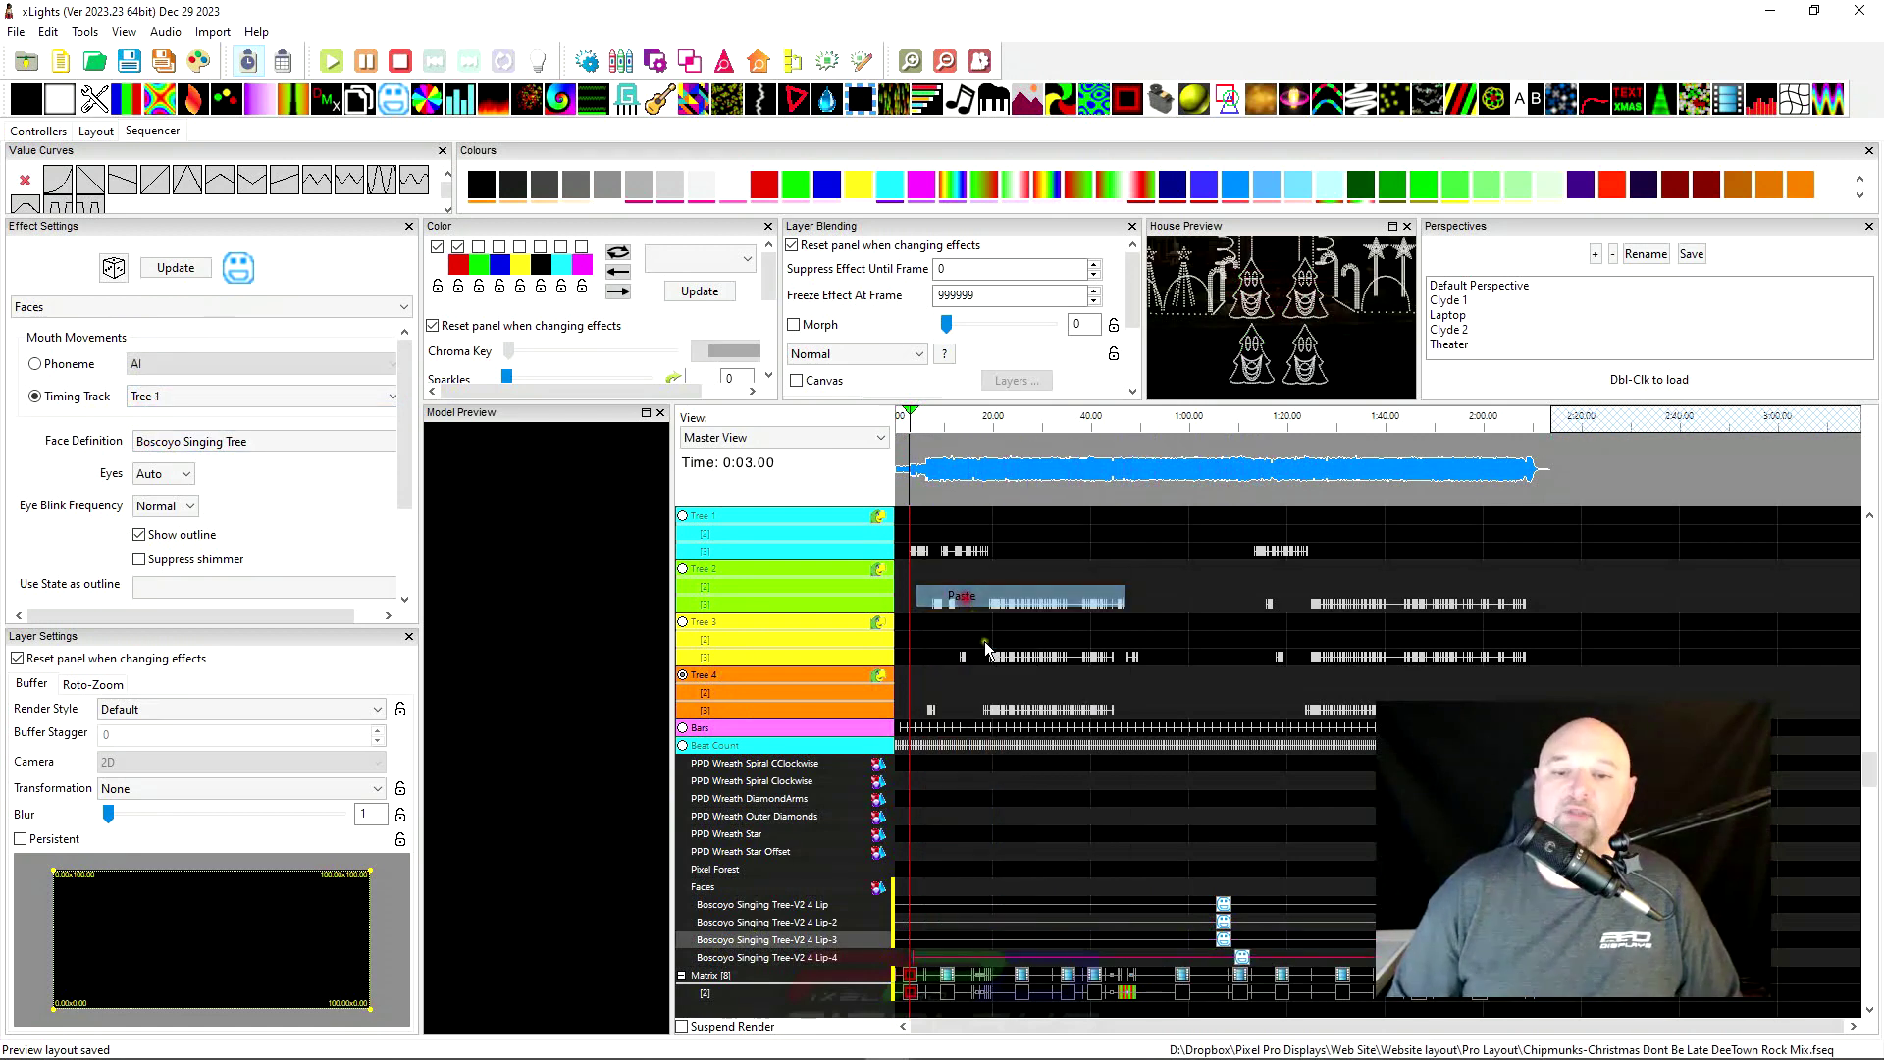
{"action": "left_click", "coordinate": [1237, 958]}
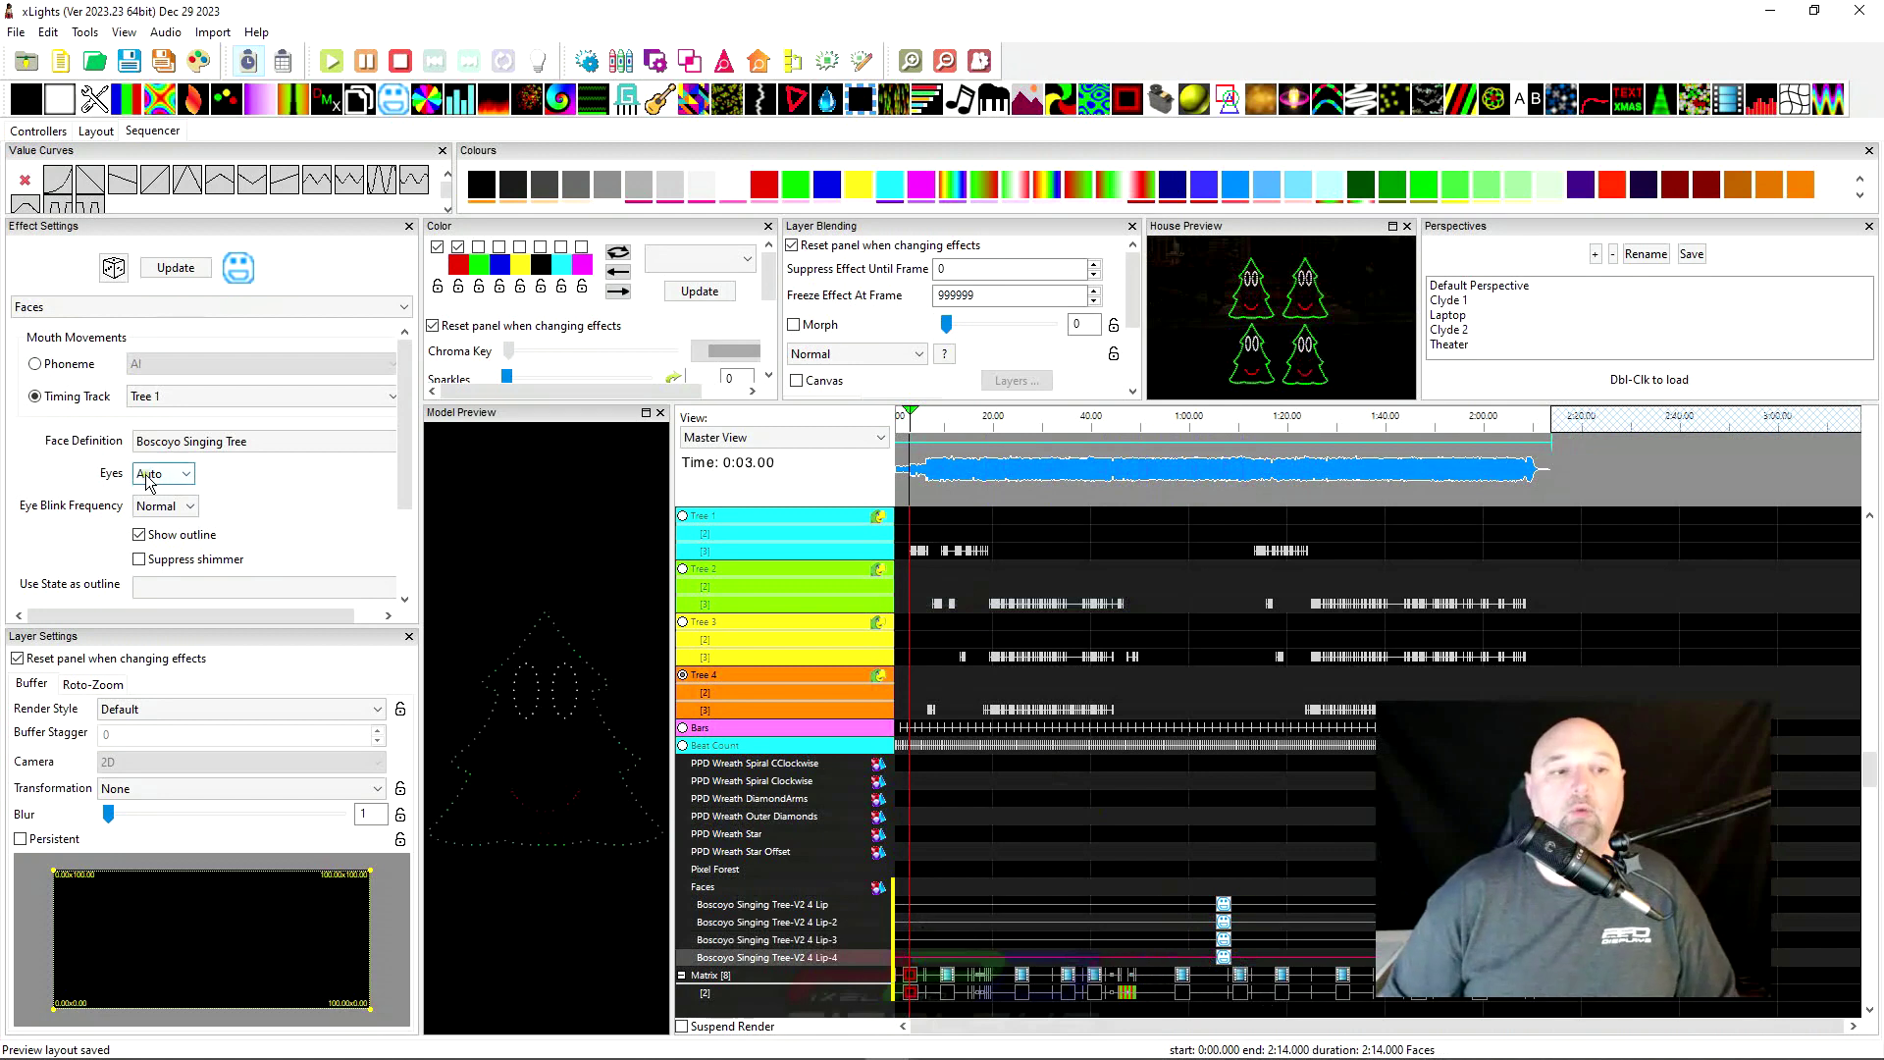
{"action": "left_click", "coordinate": [157, 401]}
{"action": "left_click", "coordinate": [143, 462]}
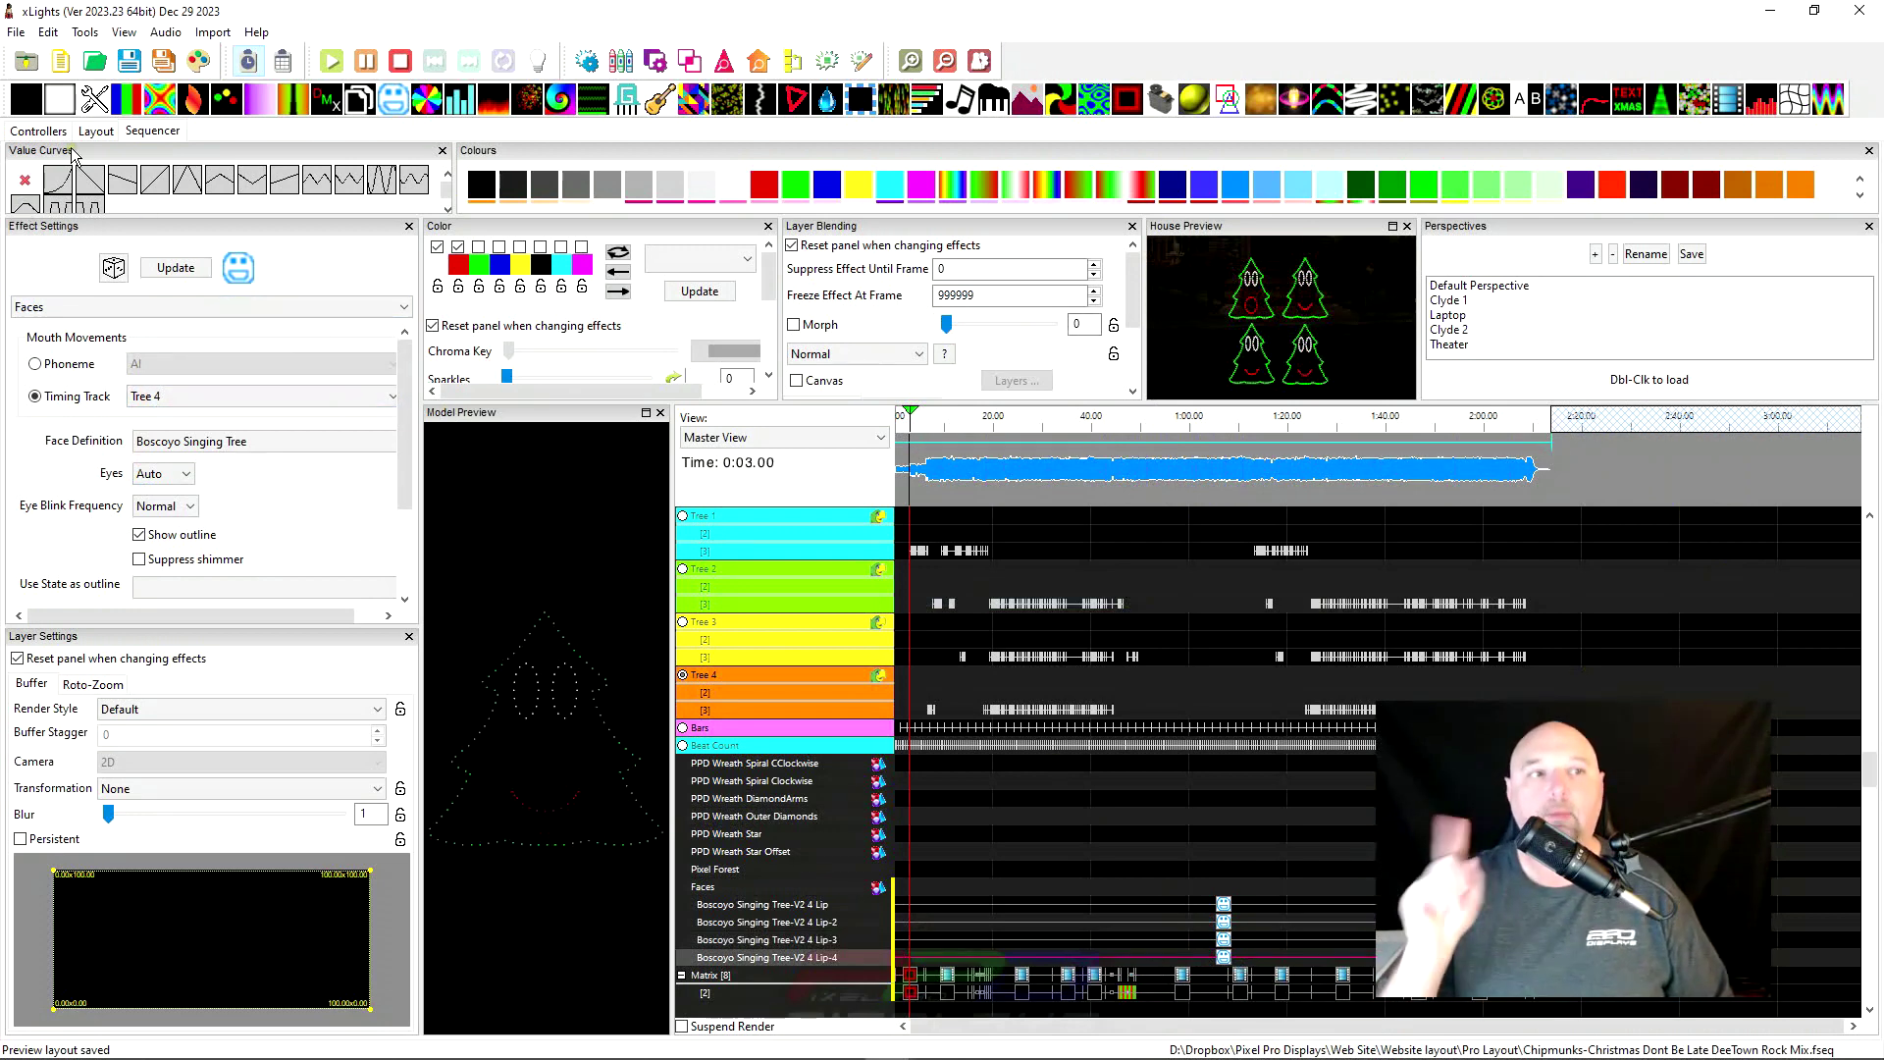
{"action": "left_click", "coordinate": [97, 134]}
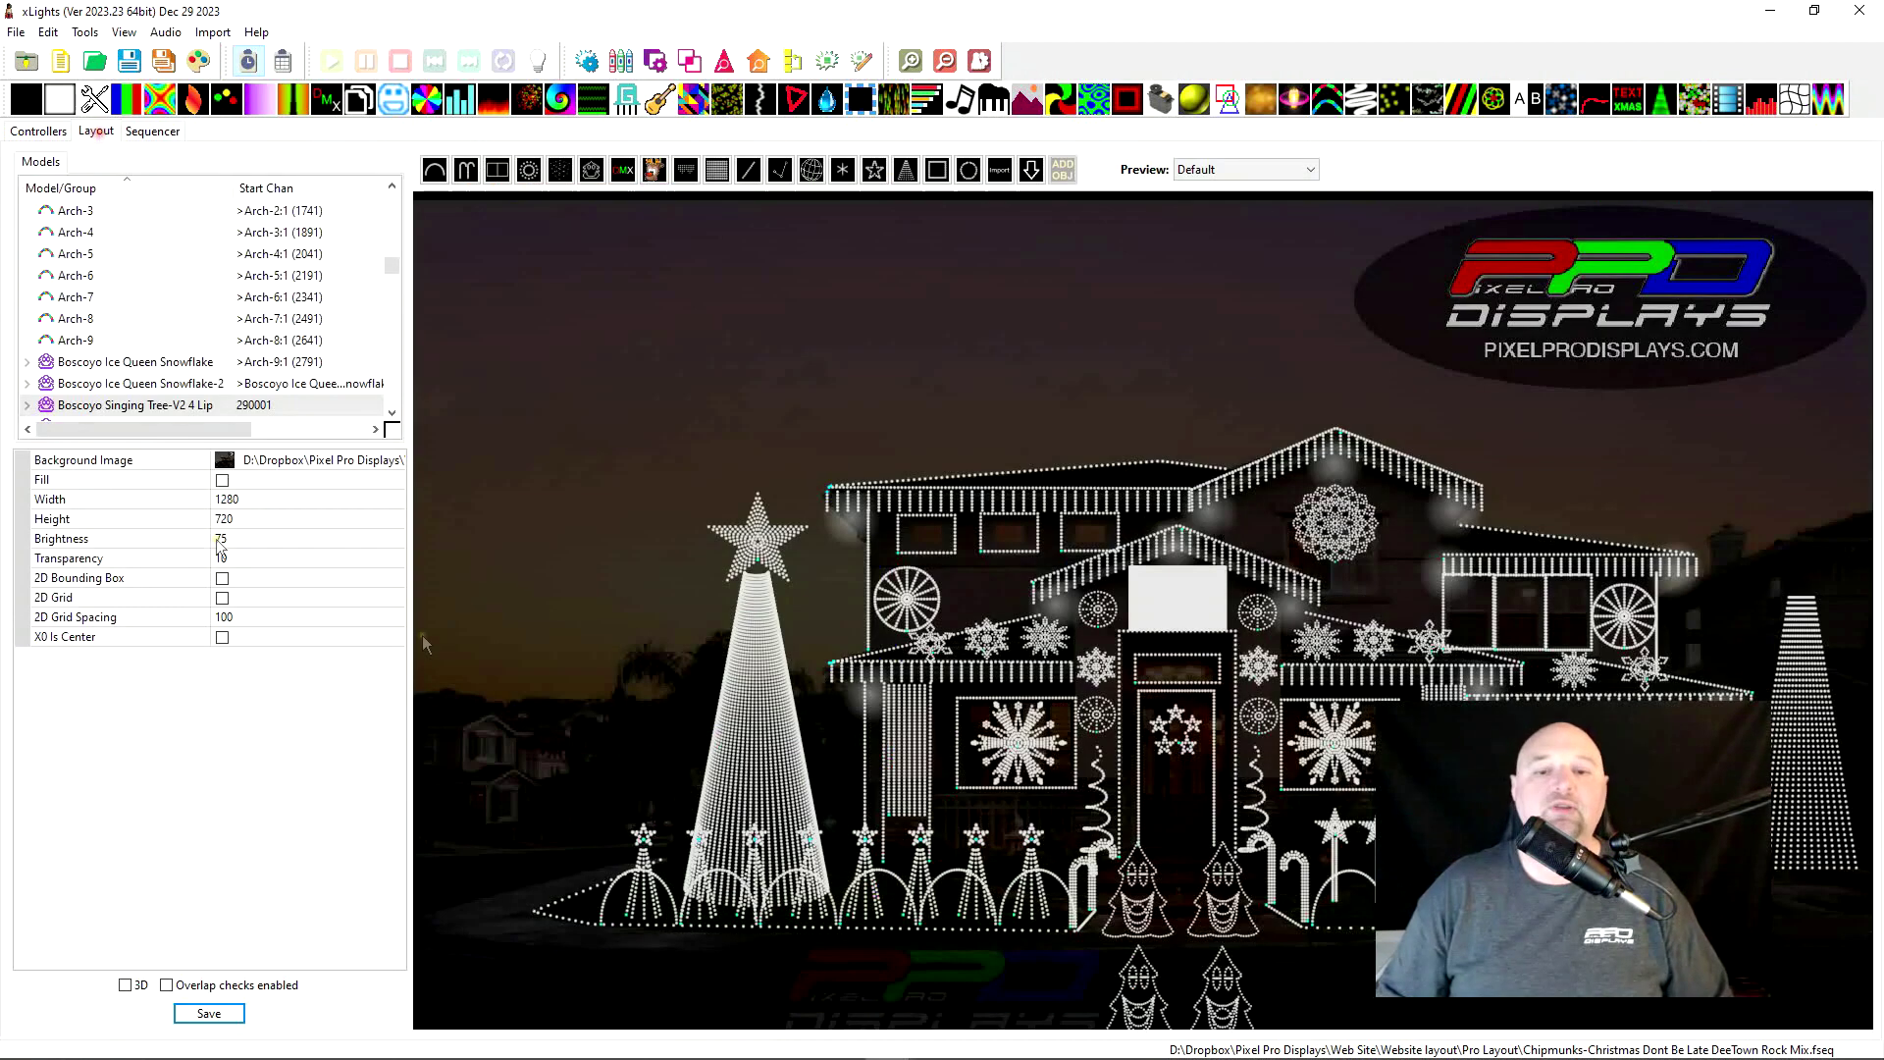
{"action": "left_click", "coordinate": [1234, 893]}
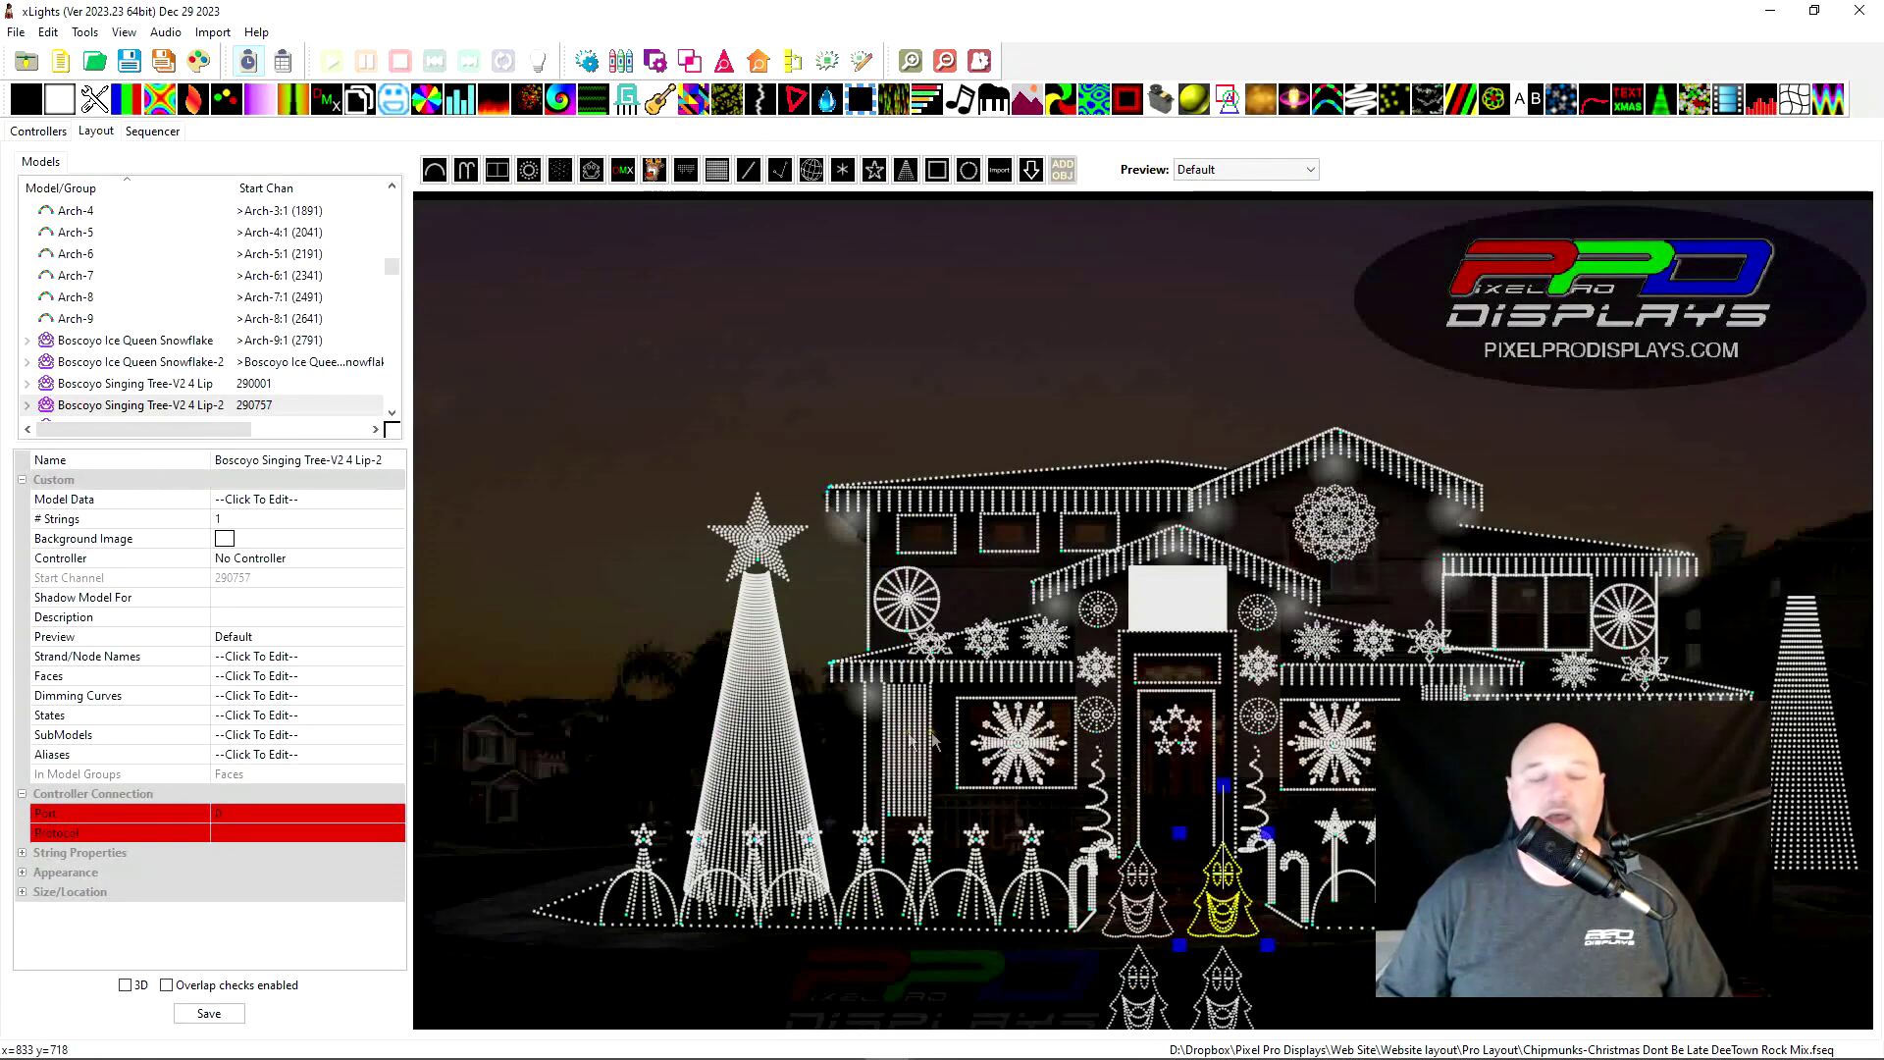
{"action": "left_click", "coordinate": [380, 676]}
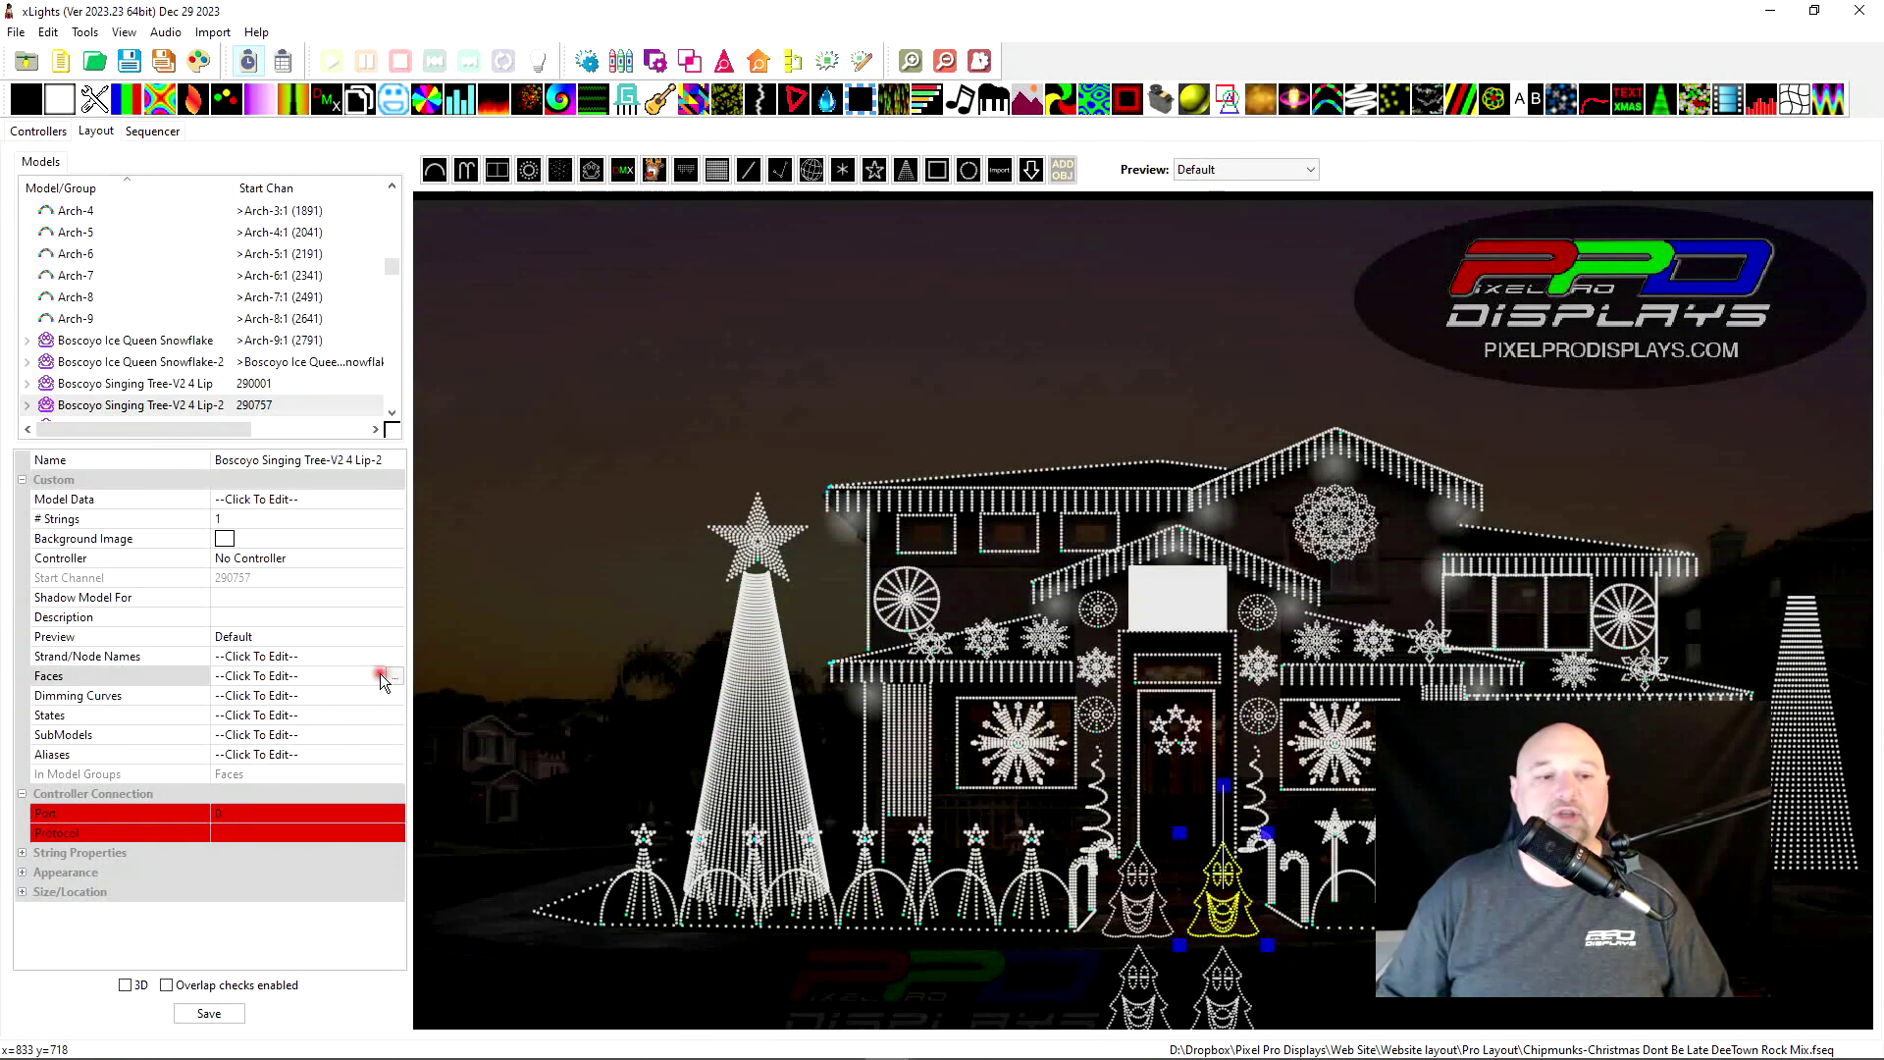
{"action": "left_click", "coordinate": [153, 133]}
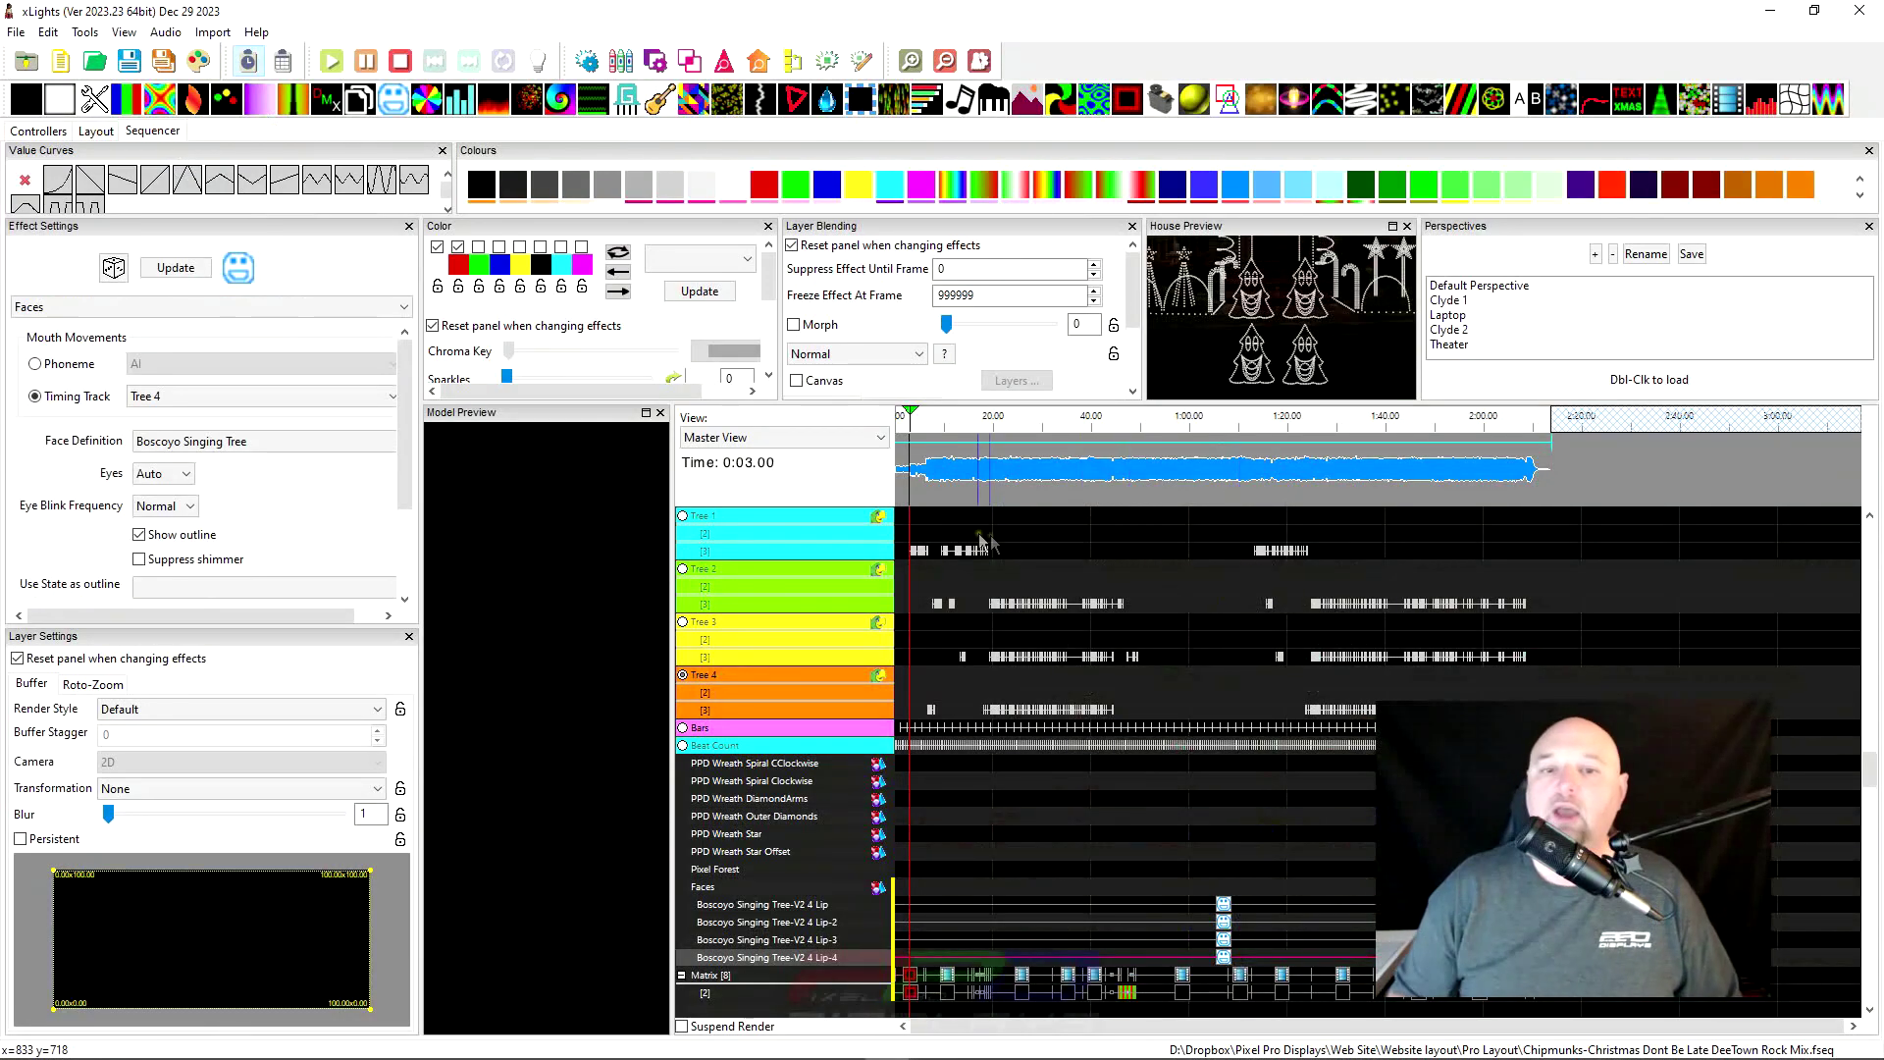
Render all effects, set audio playback to Quiet, and play the sequence from the start
{"action": "left_click_drag", "start_coordinate": [1068, 471], "coordinate": [1078, 471]}
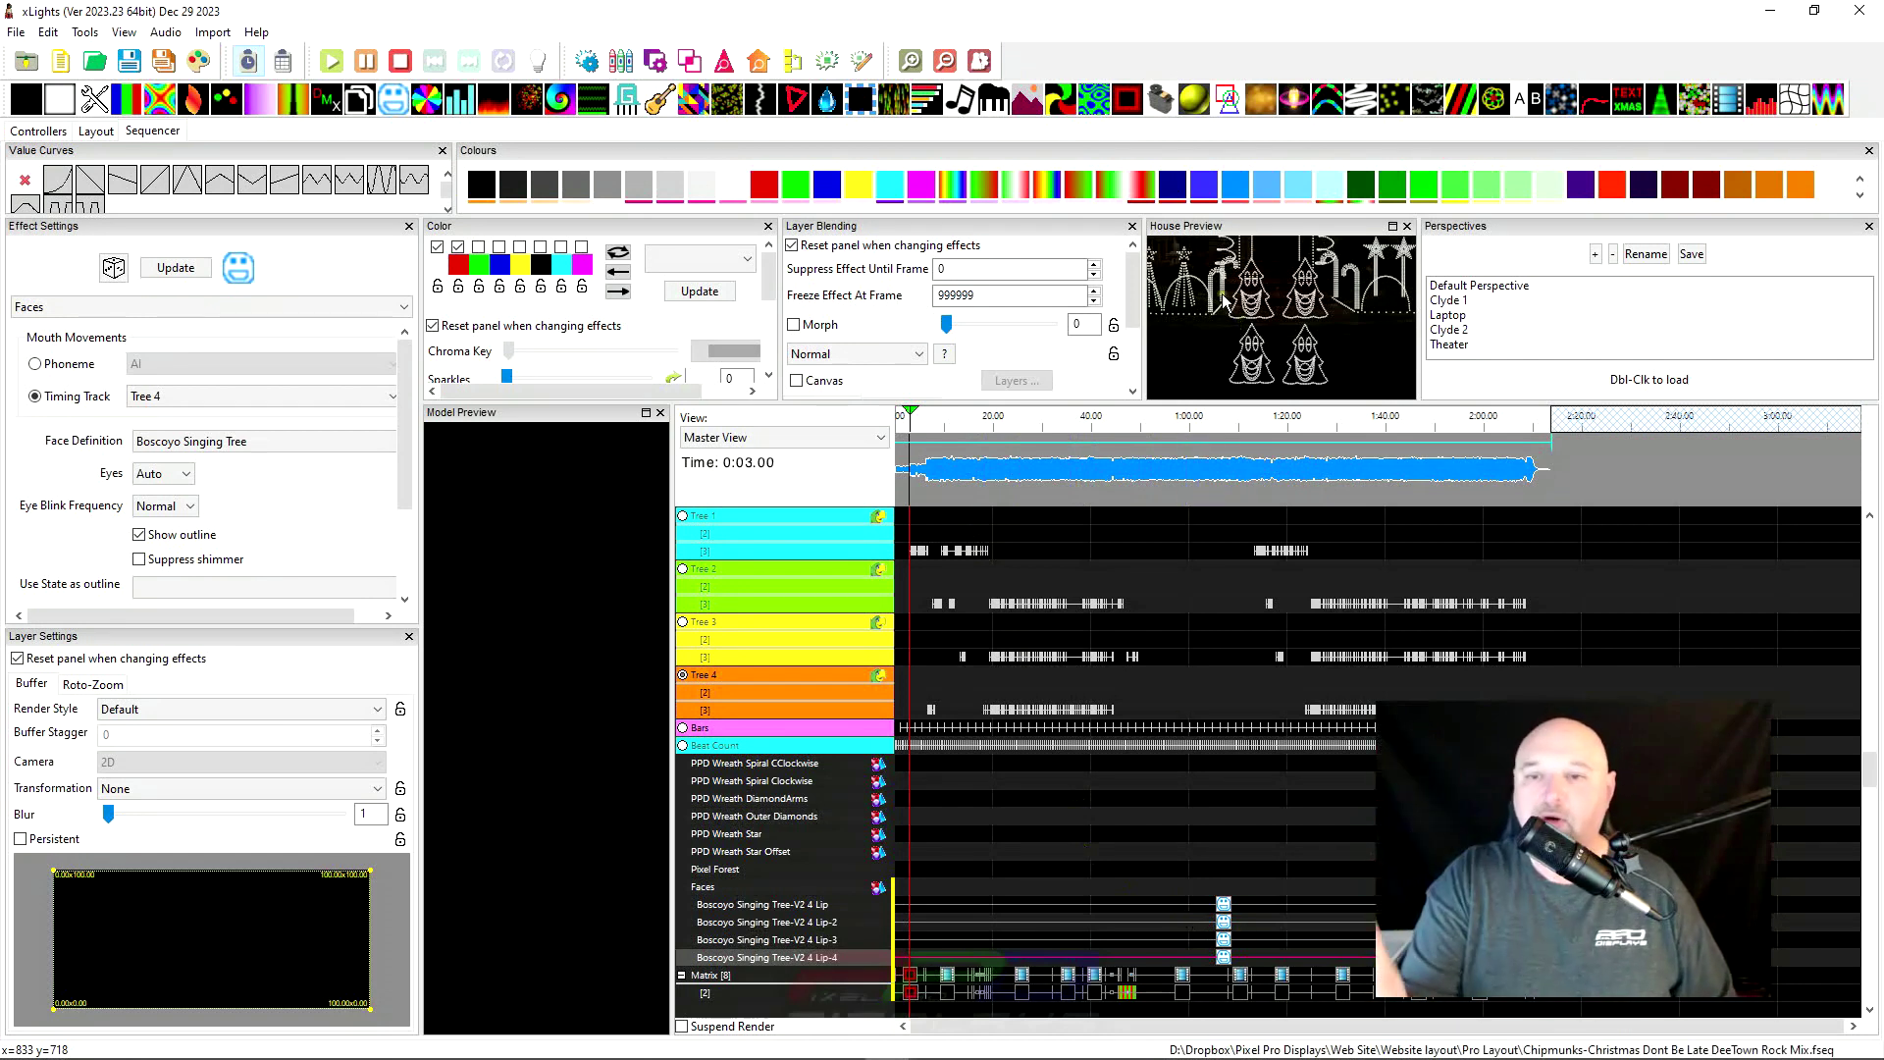
{"action": "left_click", "coordinate": [197, 63]}
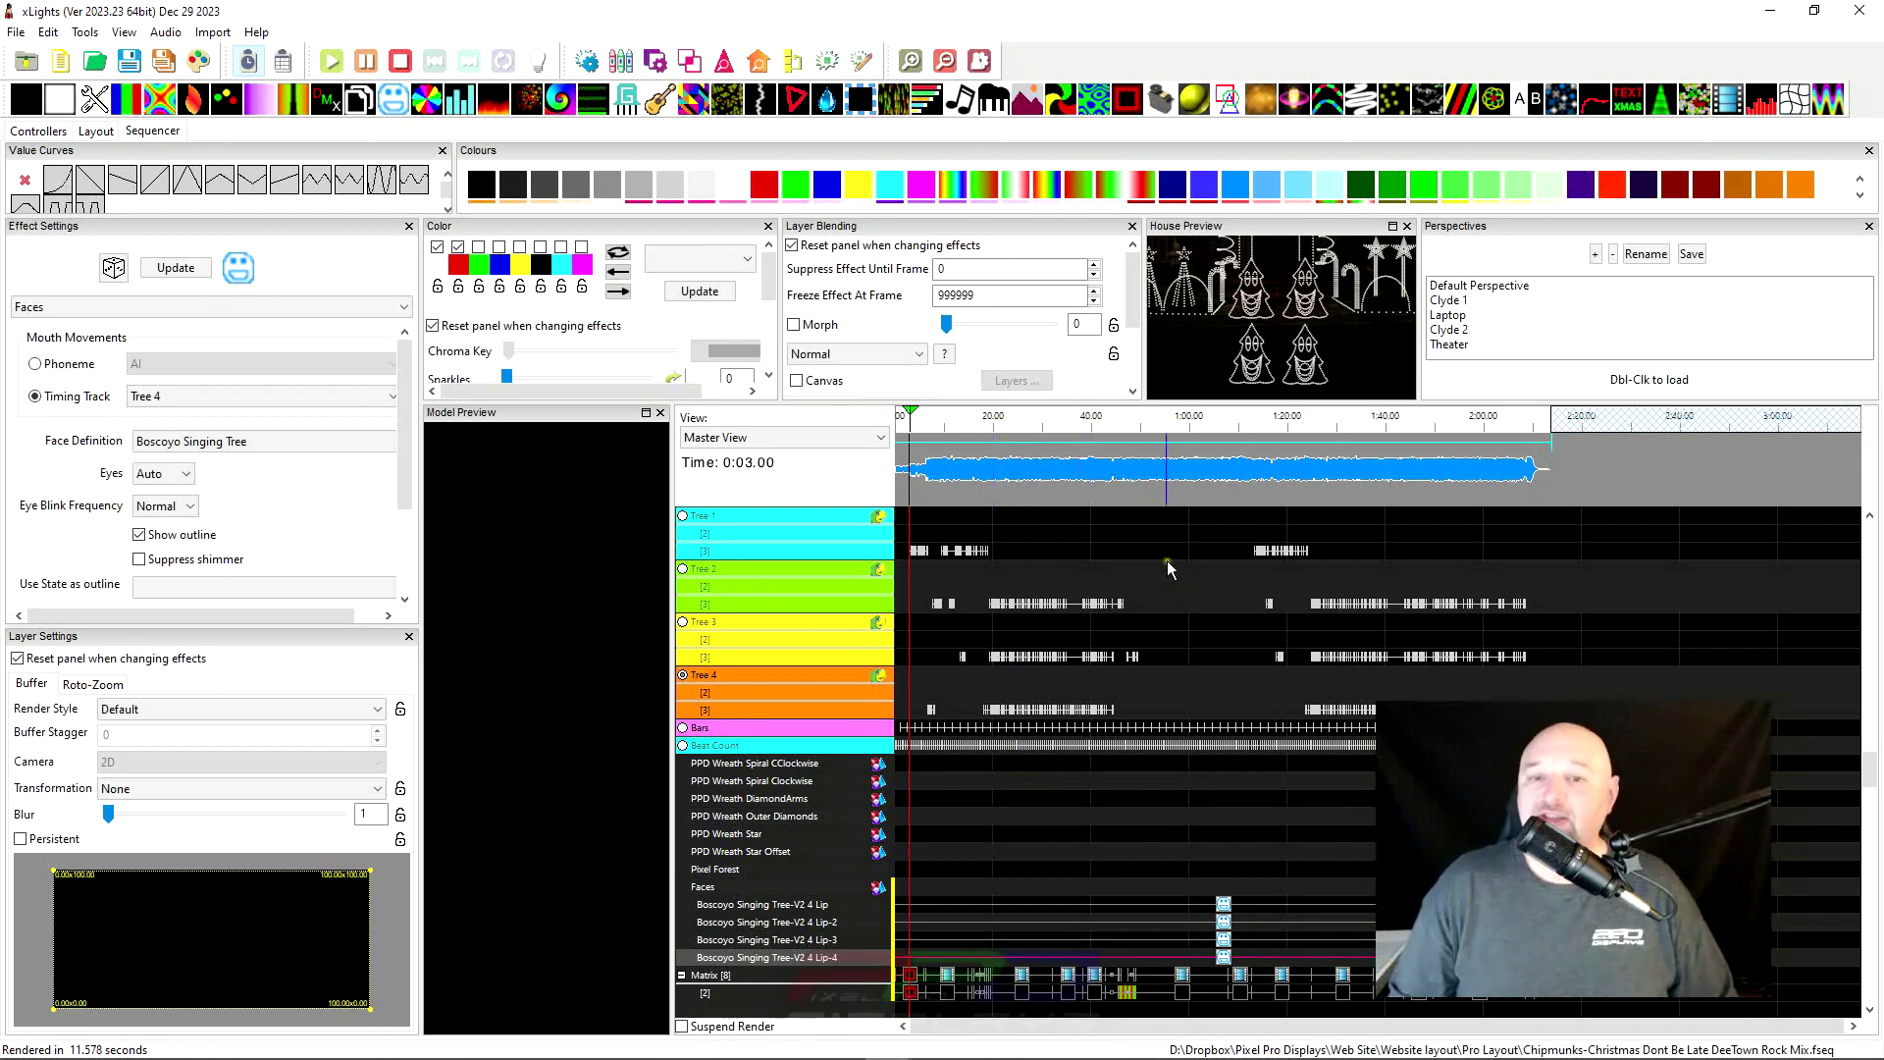
{"action": "left_click", "coordinate": [162, 31]}
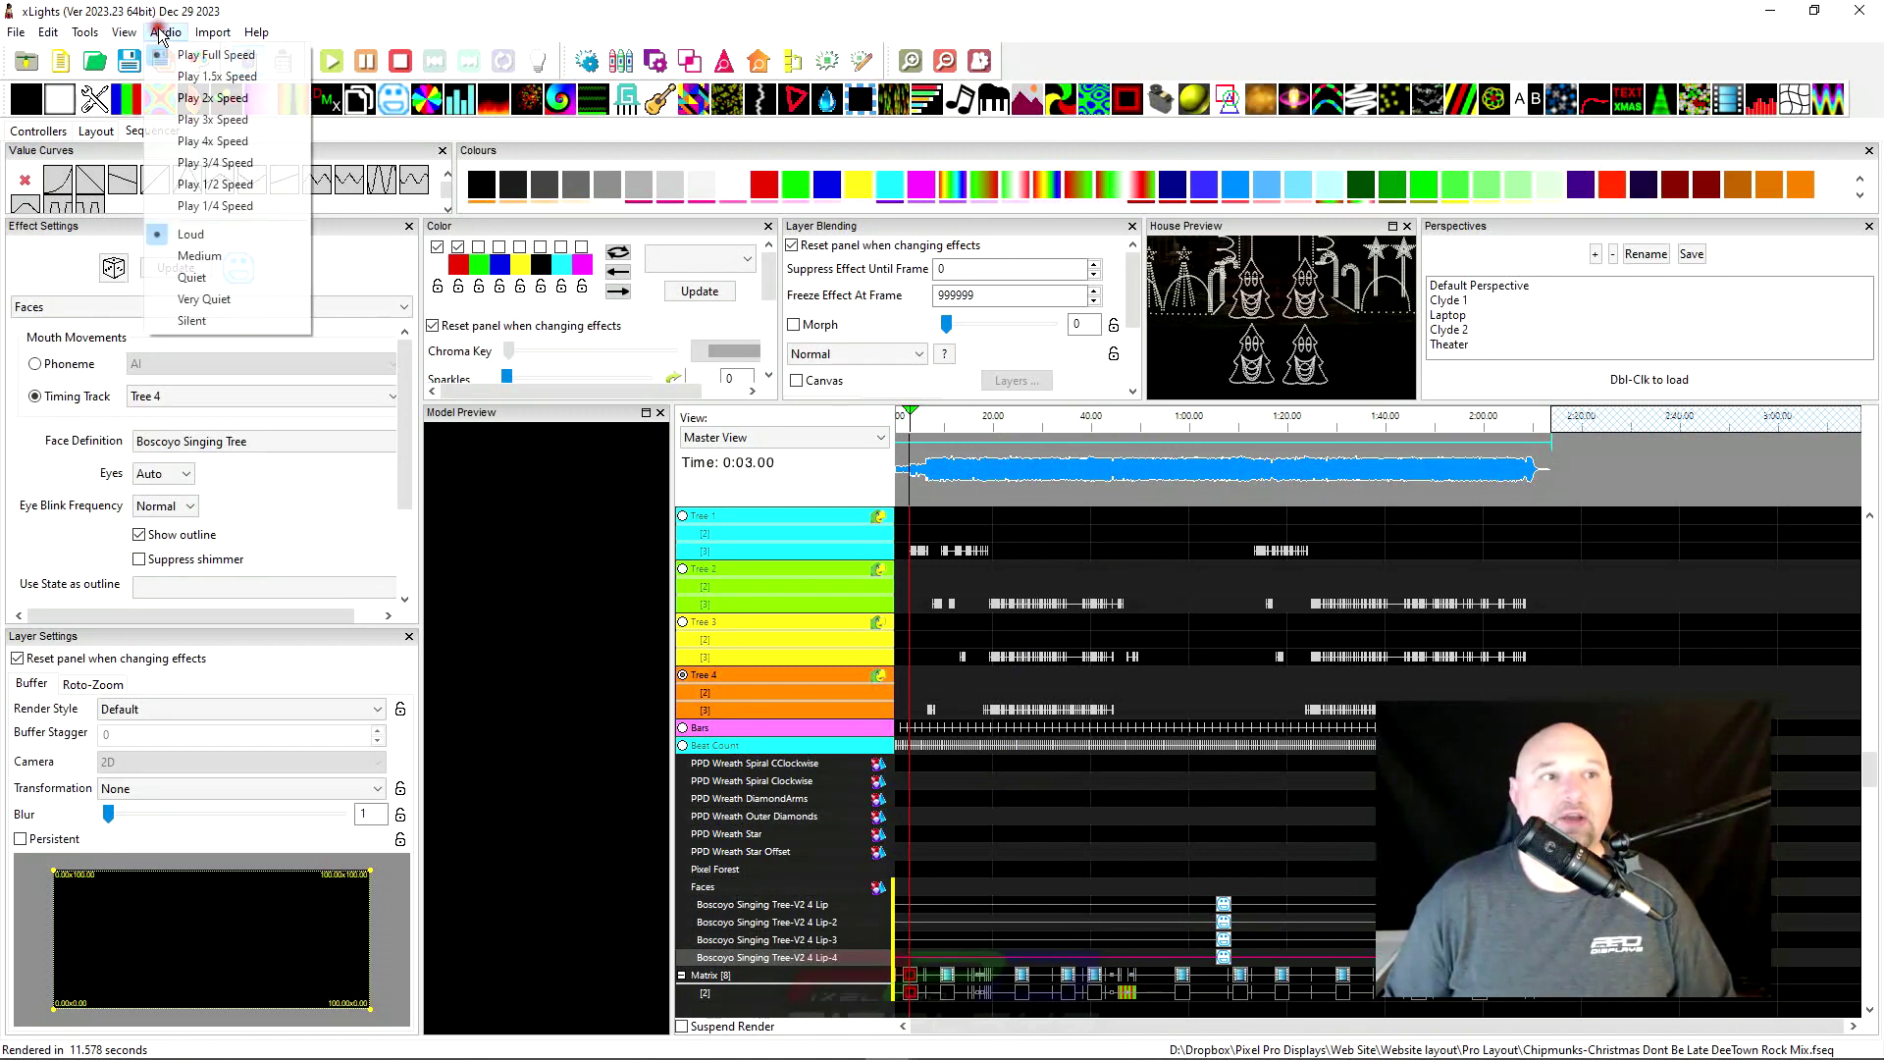
{"action": "left_click", "coordinate": [179, 280]}
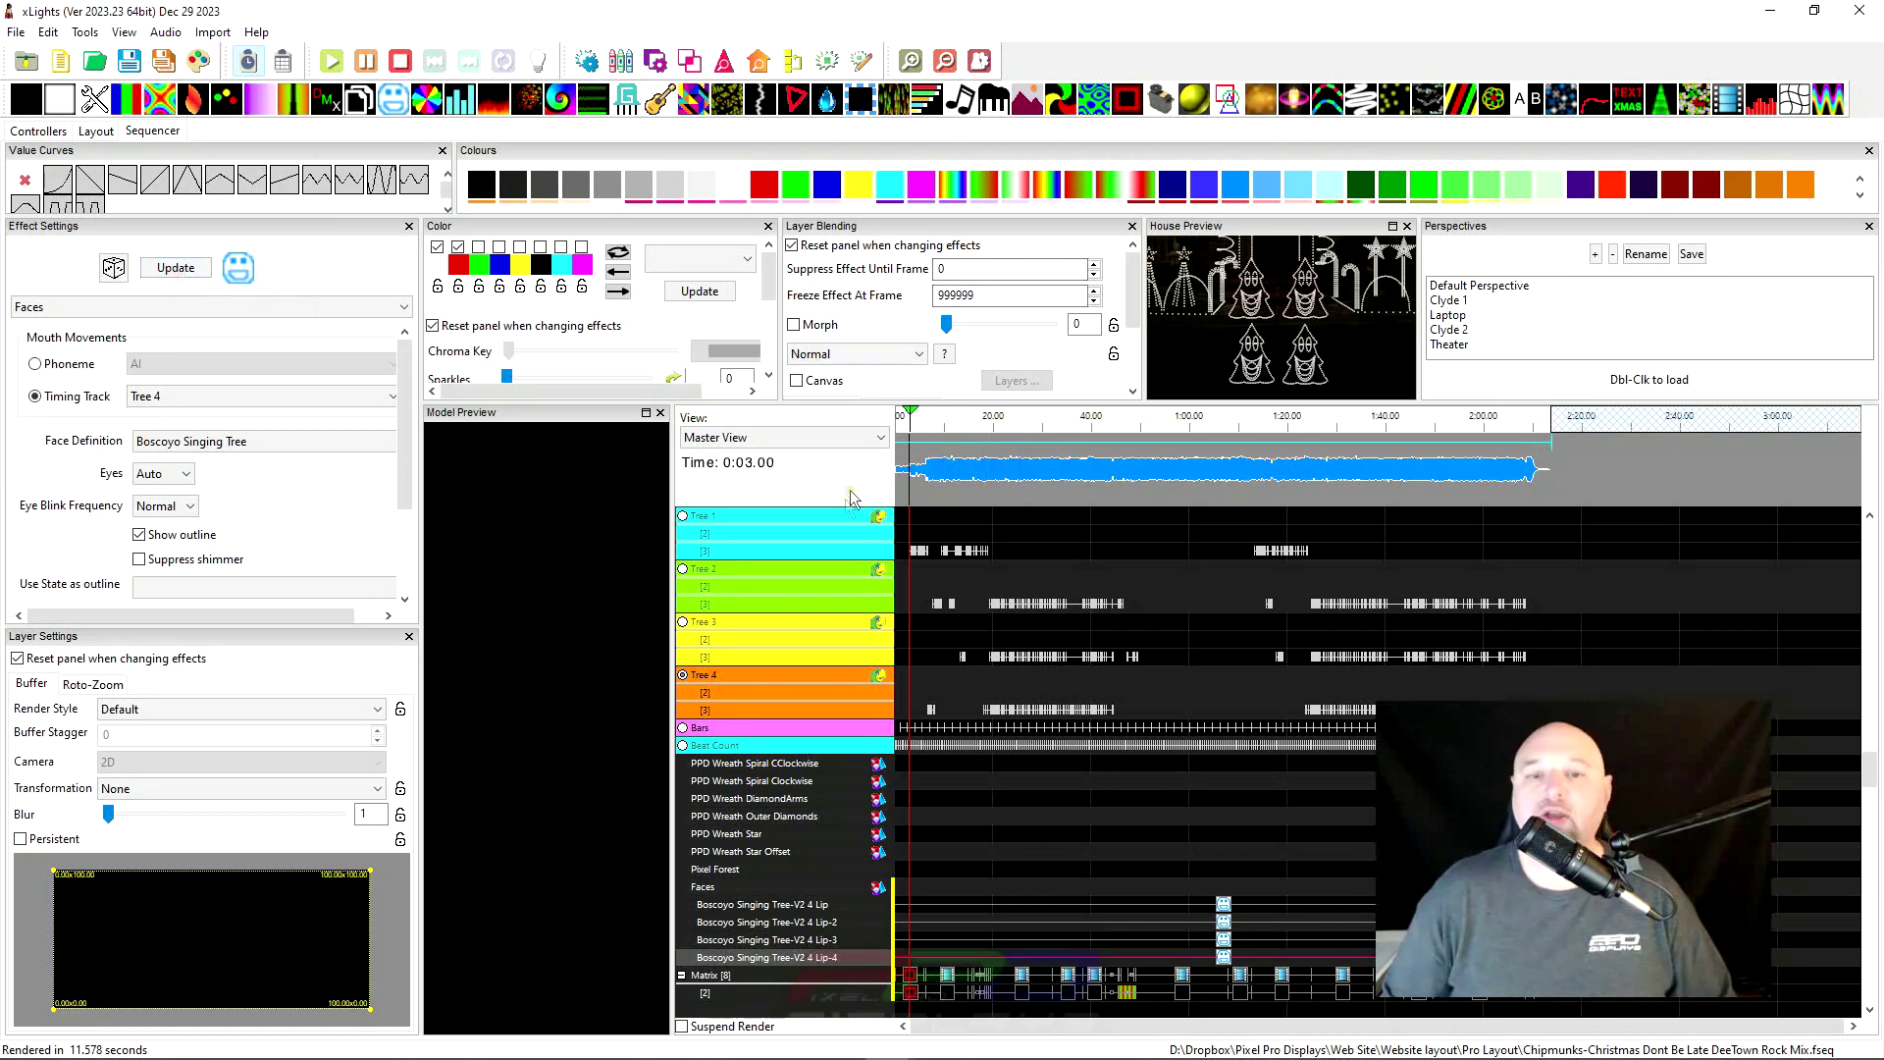
{"action": "left_click", "coordinate": [897, 486]}
{"action": "key", "text": "space"}
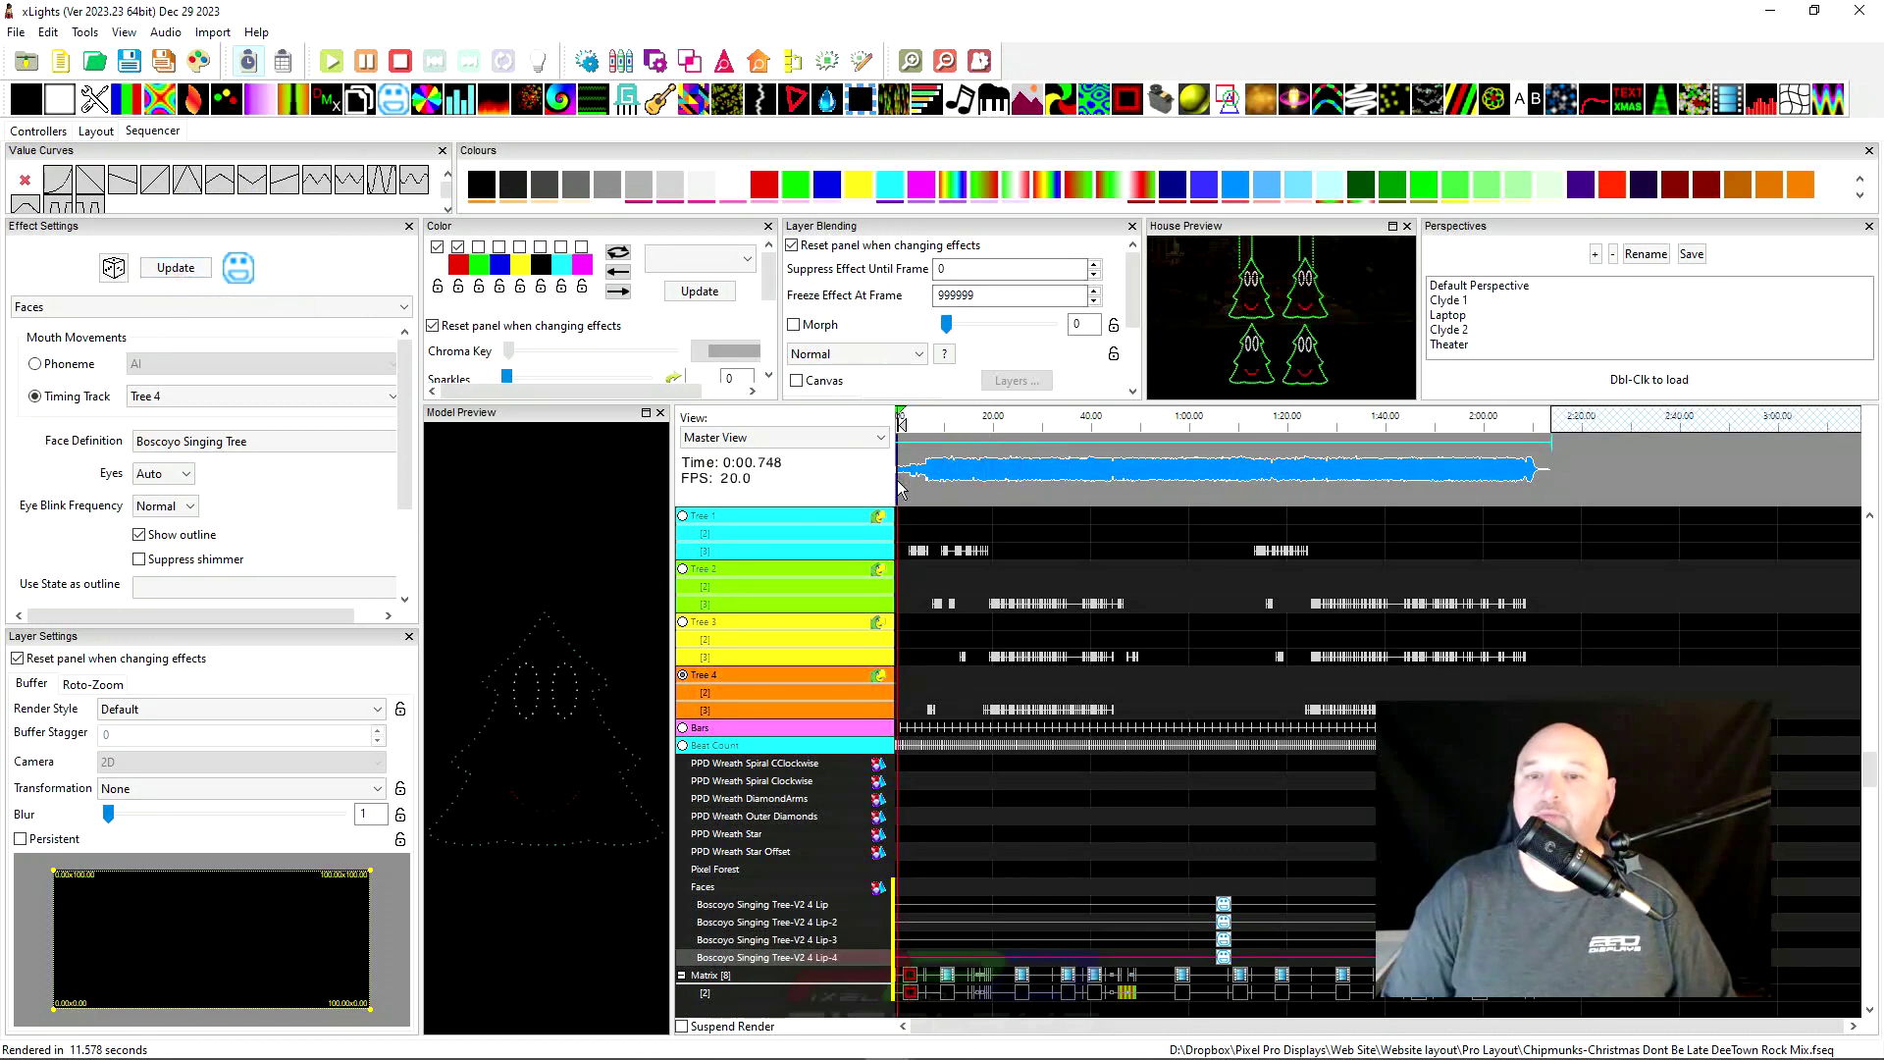